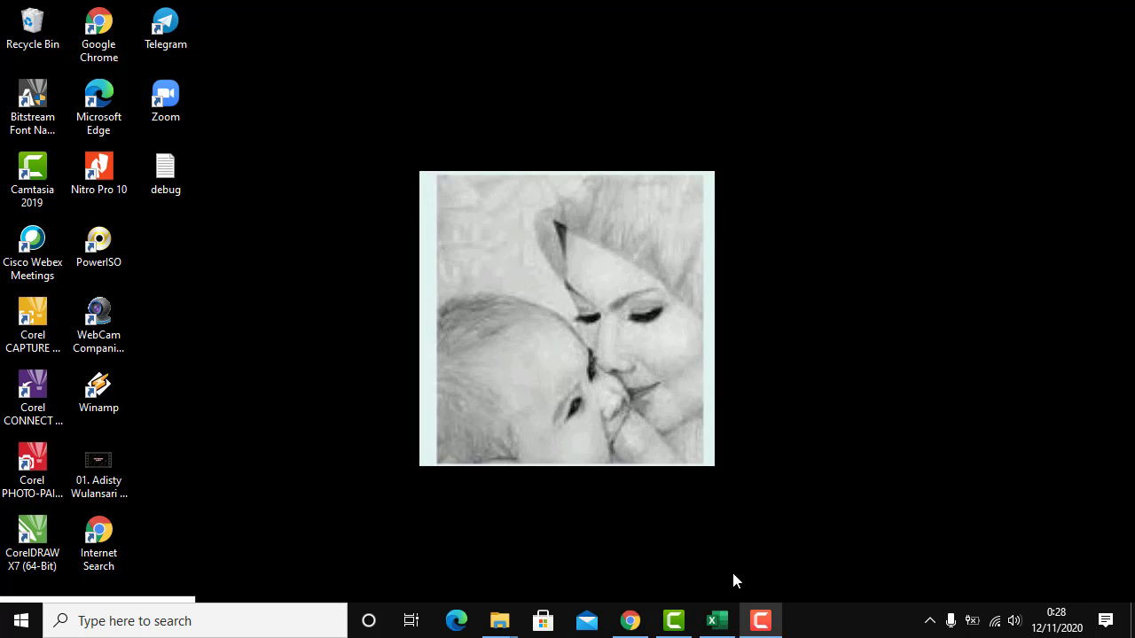
Switch to the Excel workbook Book1 and select the source word SEMANGKA in cell A3 of Sheet1.
left_click(717, 624)
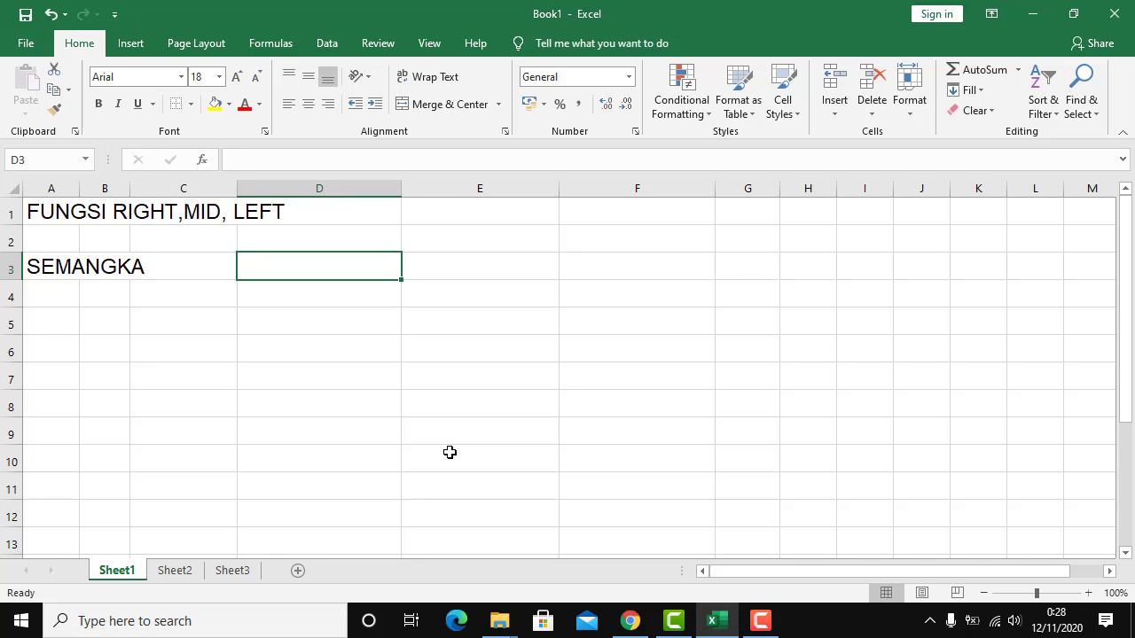
key("Left")
key("Left")
key("Left")
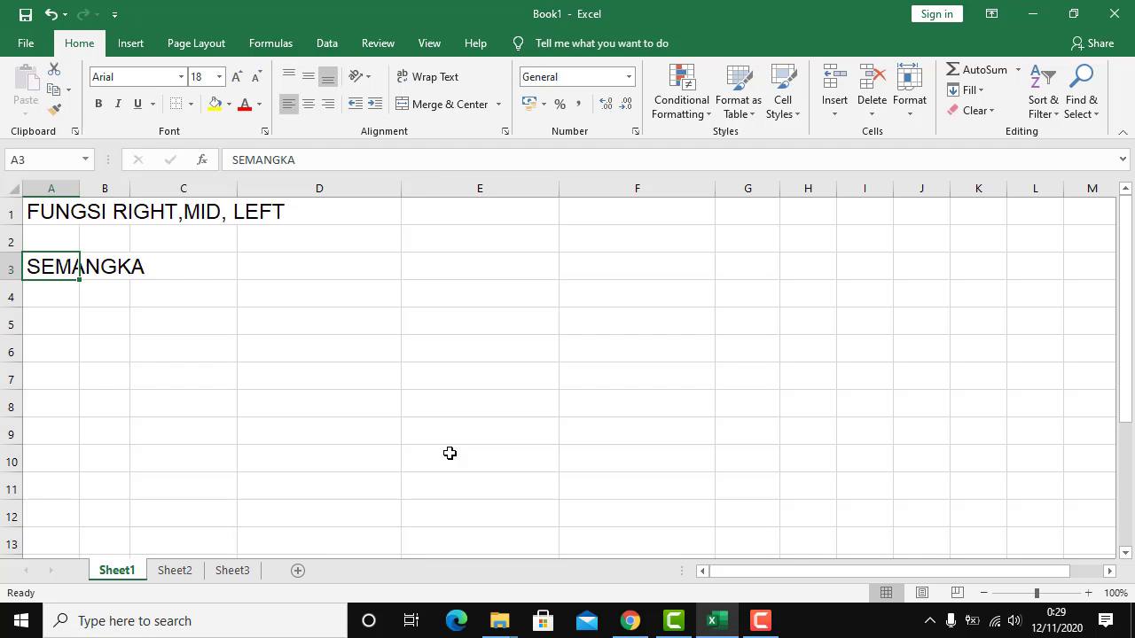
Enter the formula =LEFT(A3;4) in cell D3 to extract the first four characters of the source word.
key("Right")
key("Right")
key("Right")
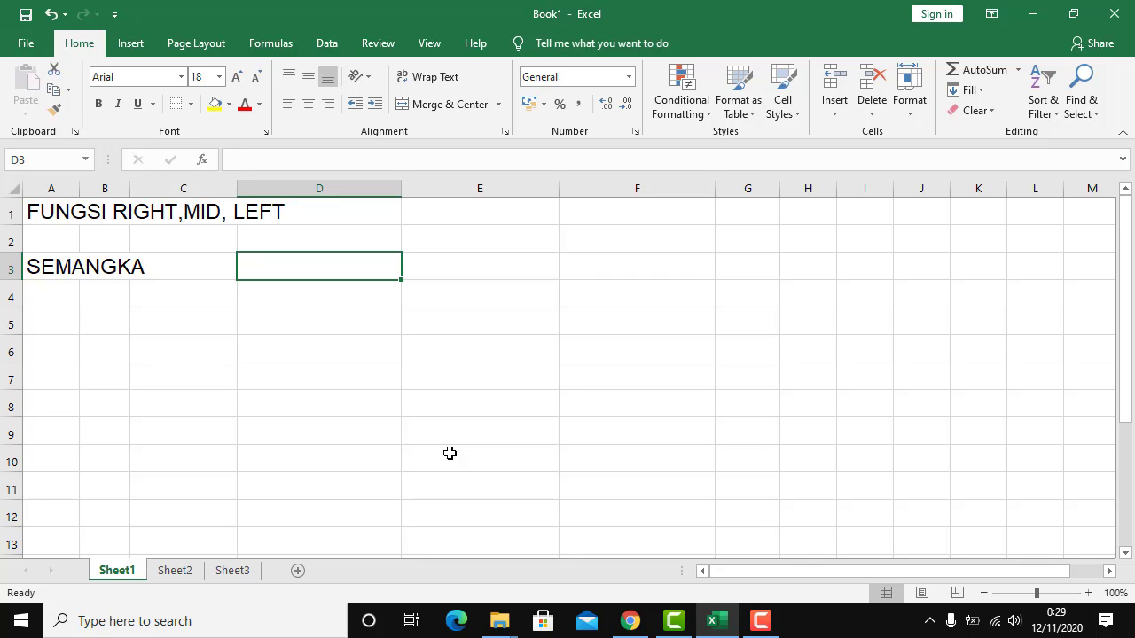
type("=")
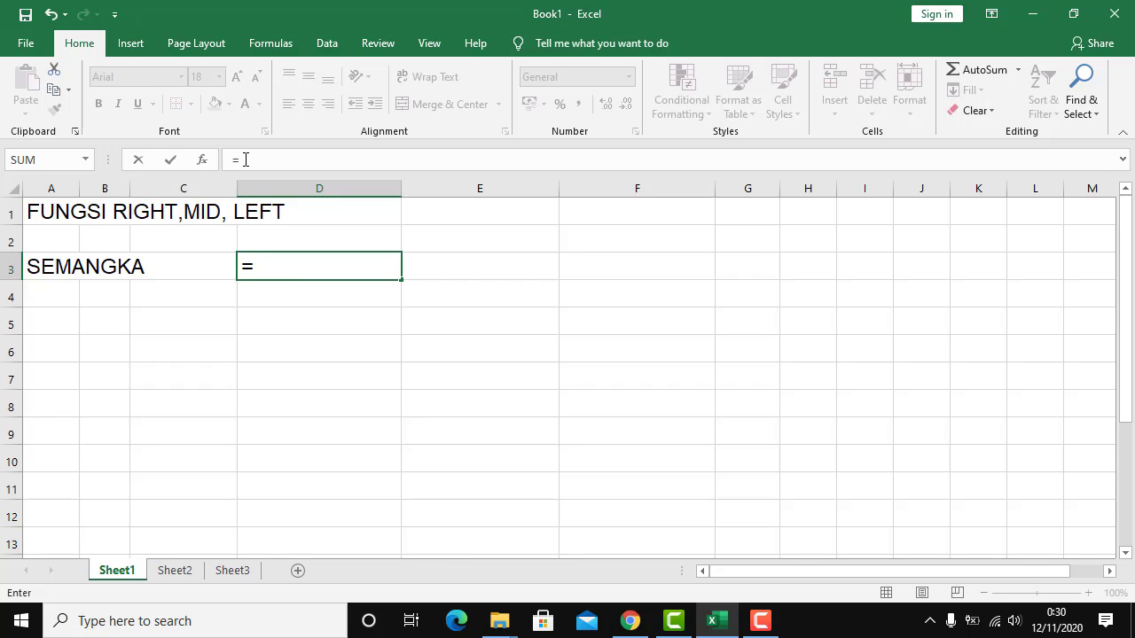
left_click(251, 159)
type("LE")
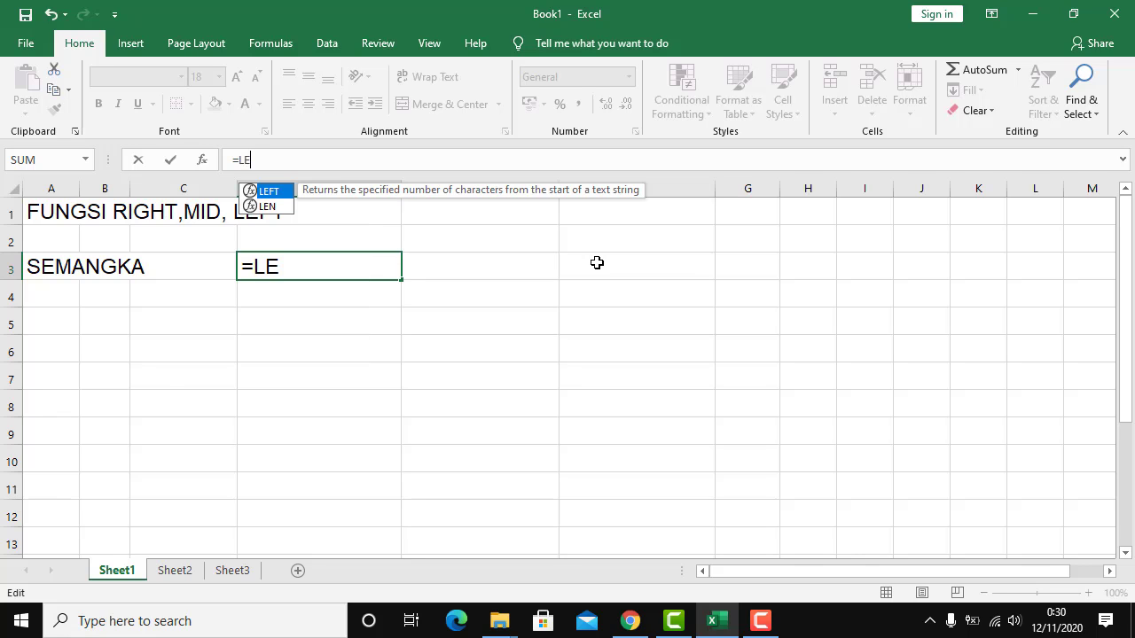
type("FT")
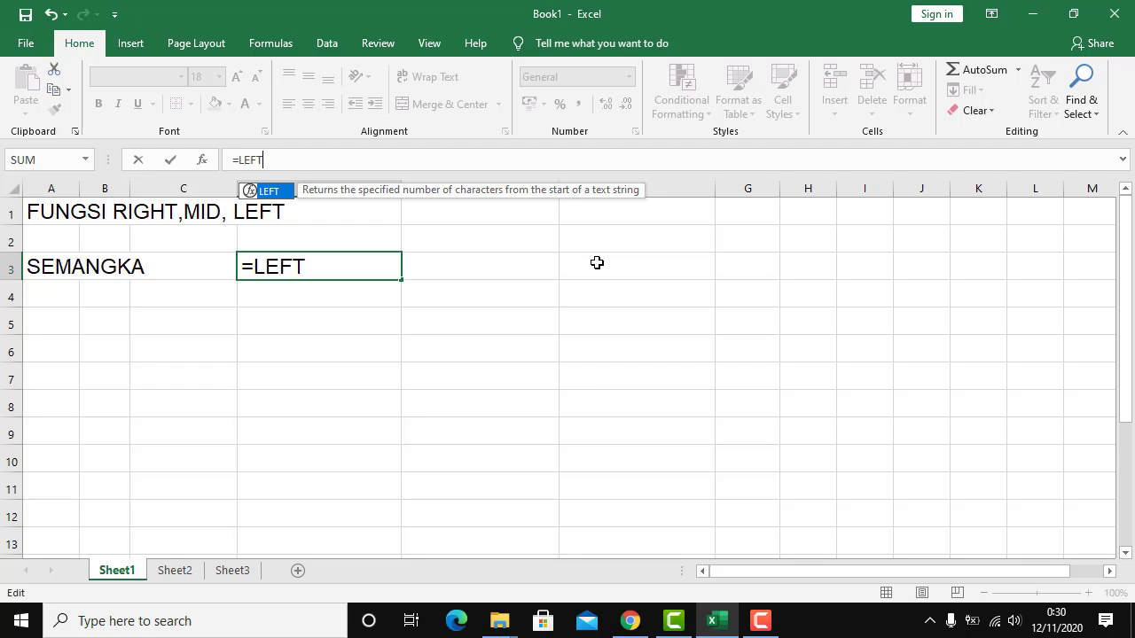
type("(")
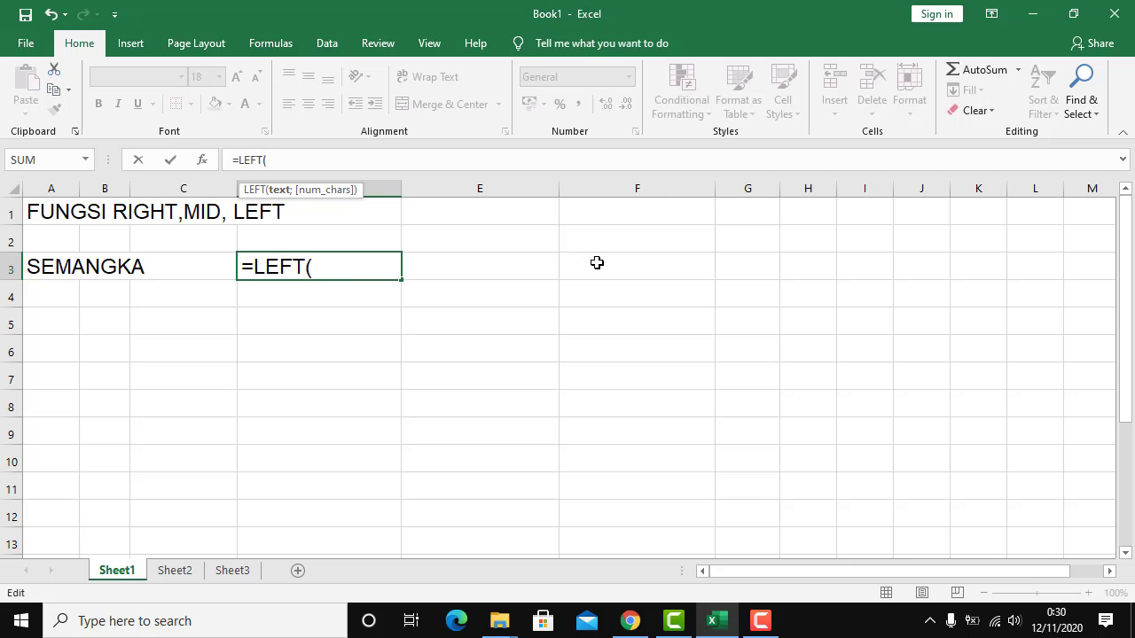
left_click(42, 267)
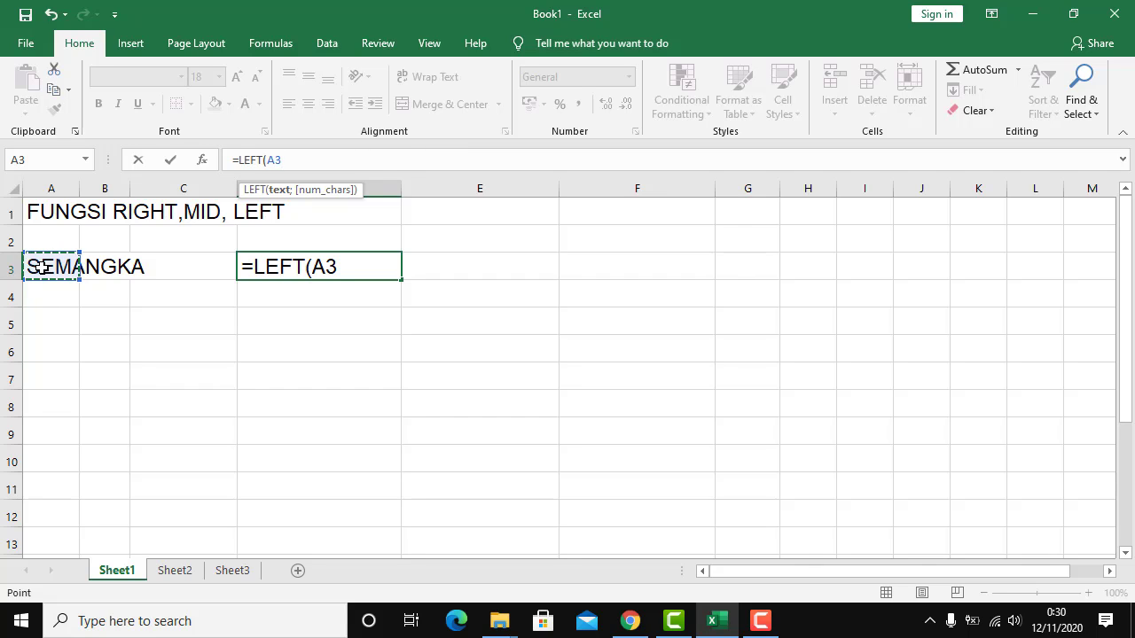
type(";")
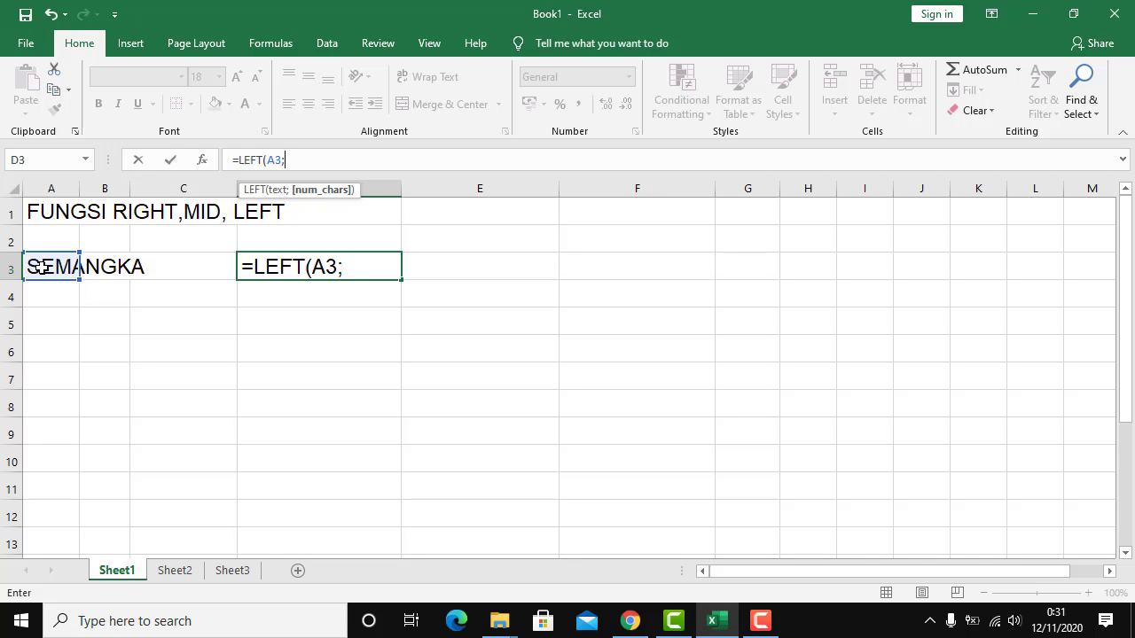
type("4)")
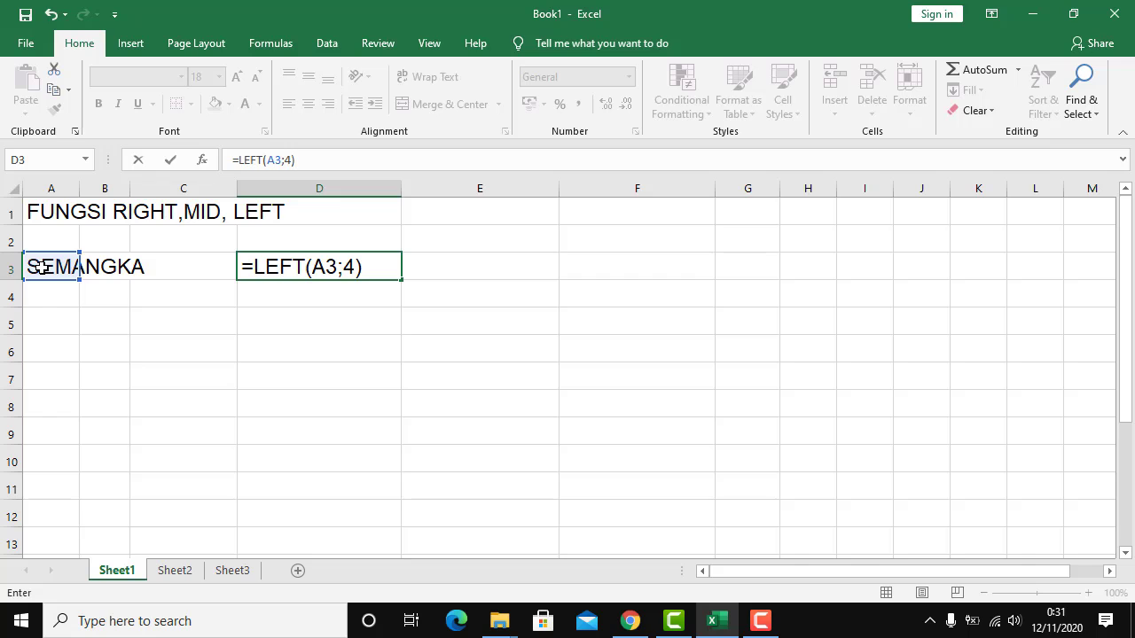
key("Return")
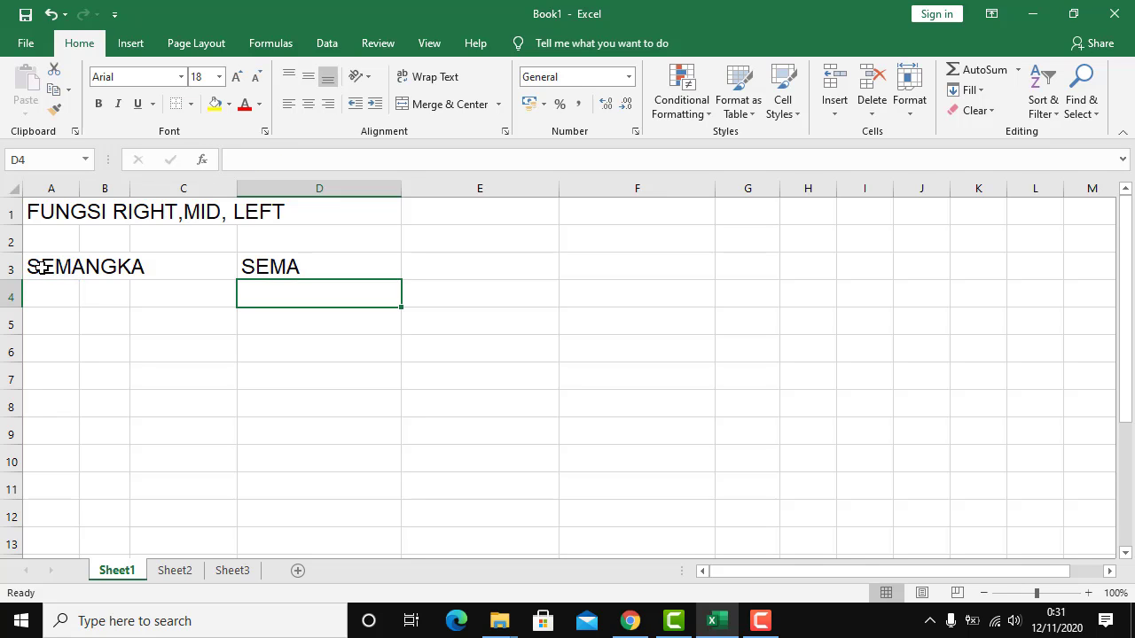
Highlight the first four letters of SEMANGKA in cell A3 and leave the cell without editing it.
left_click(52, 268)
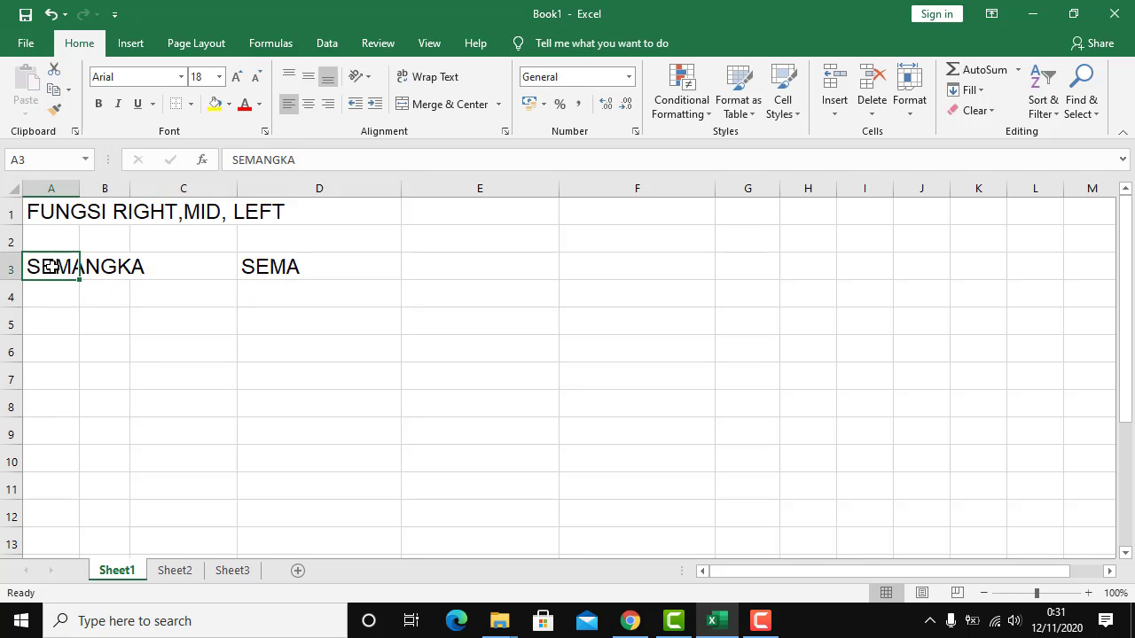
left_click_drag(231, 163, 263, 163)
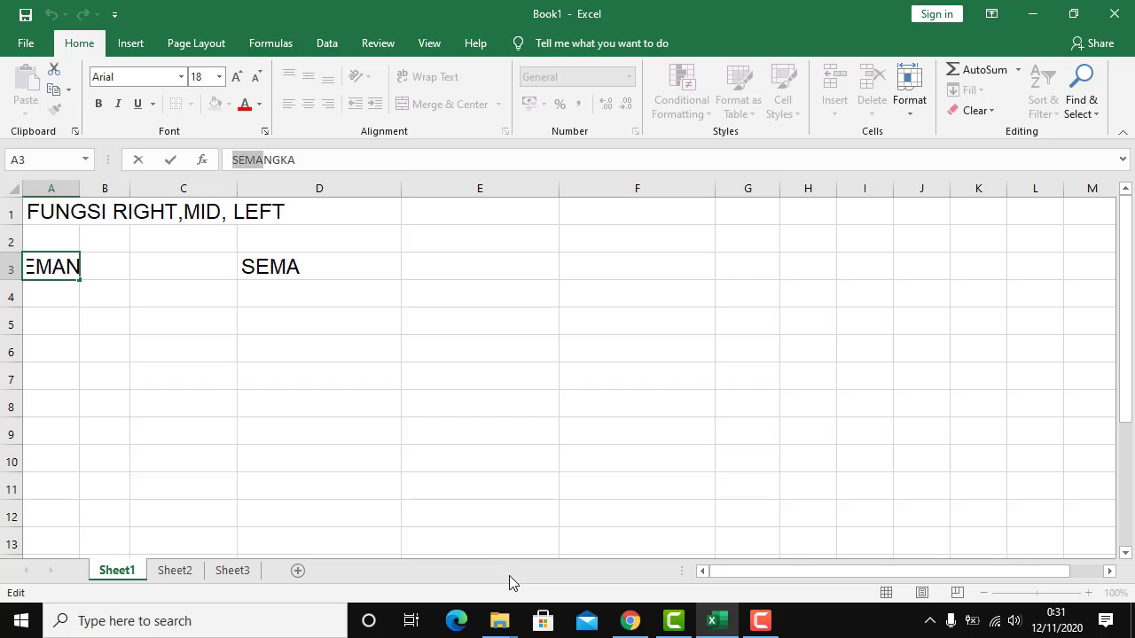
key("Escape")
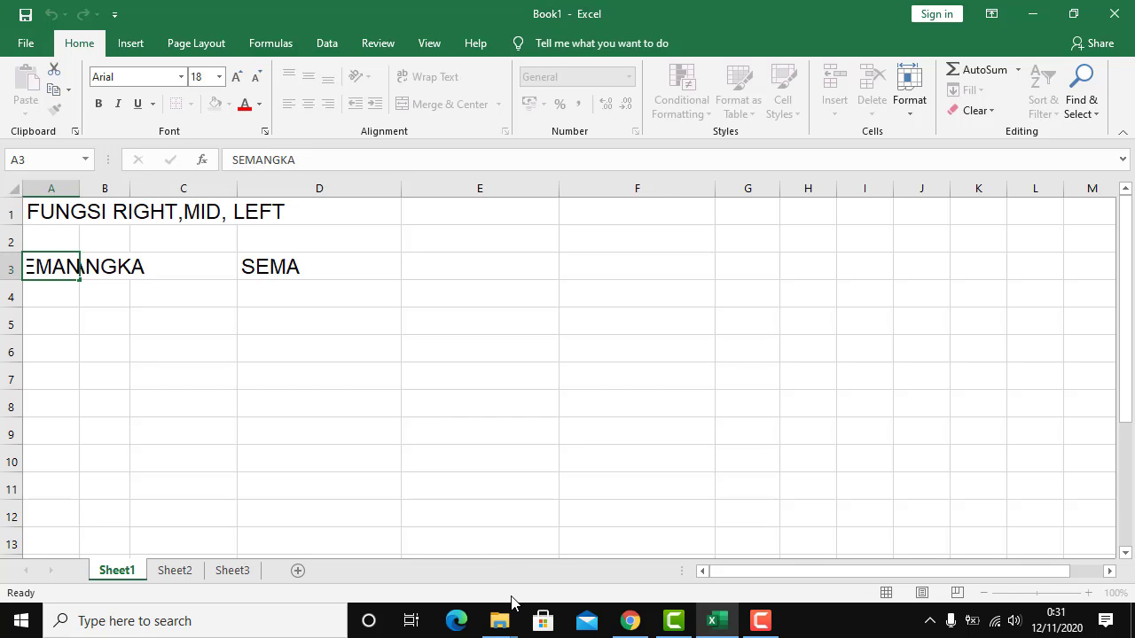
Enter the formula =RIGHT(A3;2) in cell D4 to extract the last two characters of the source word.
key("Down")
key("Up")
key("Right")
key("Right")
key("Right")
key("Down")
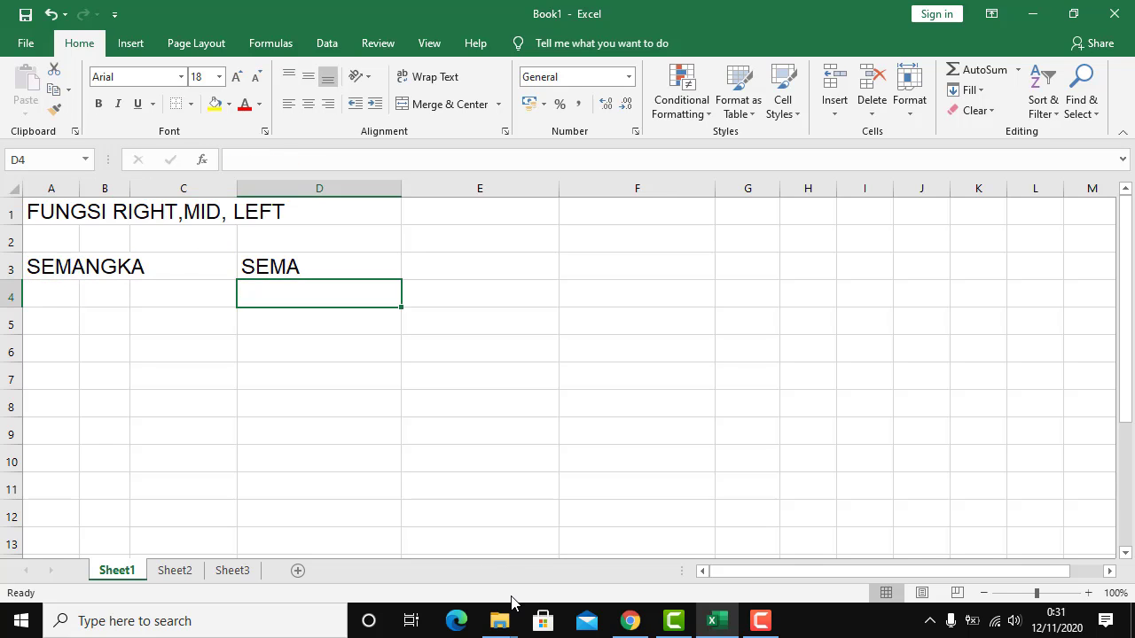
type("=")
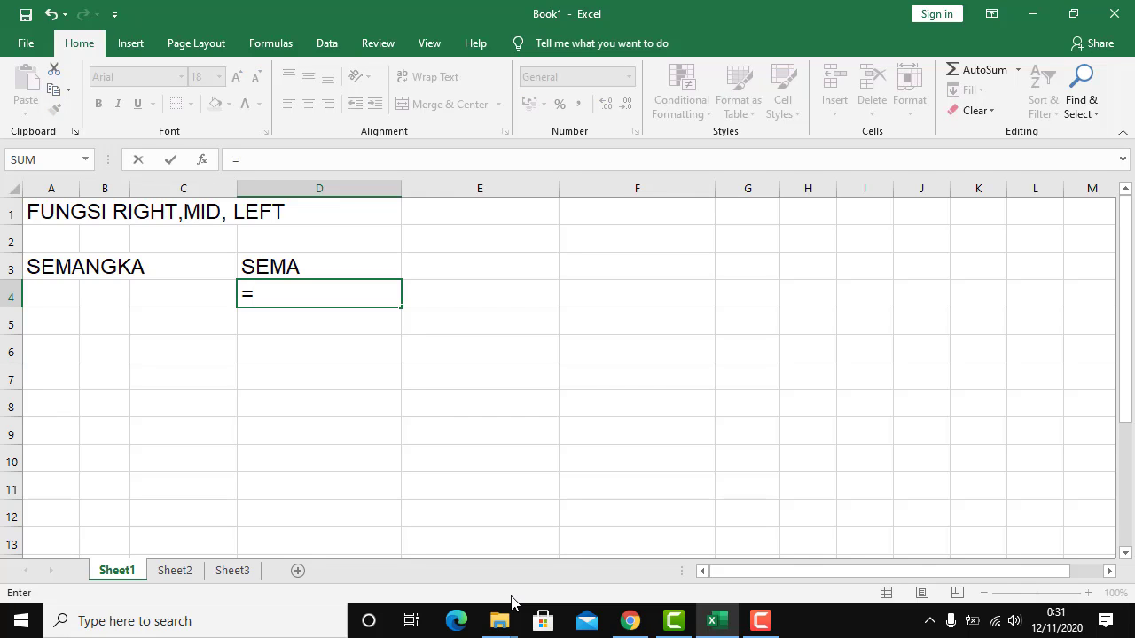
type("RIGHT")
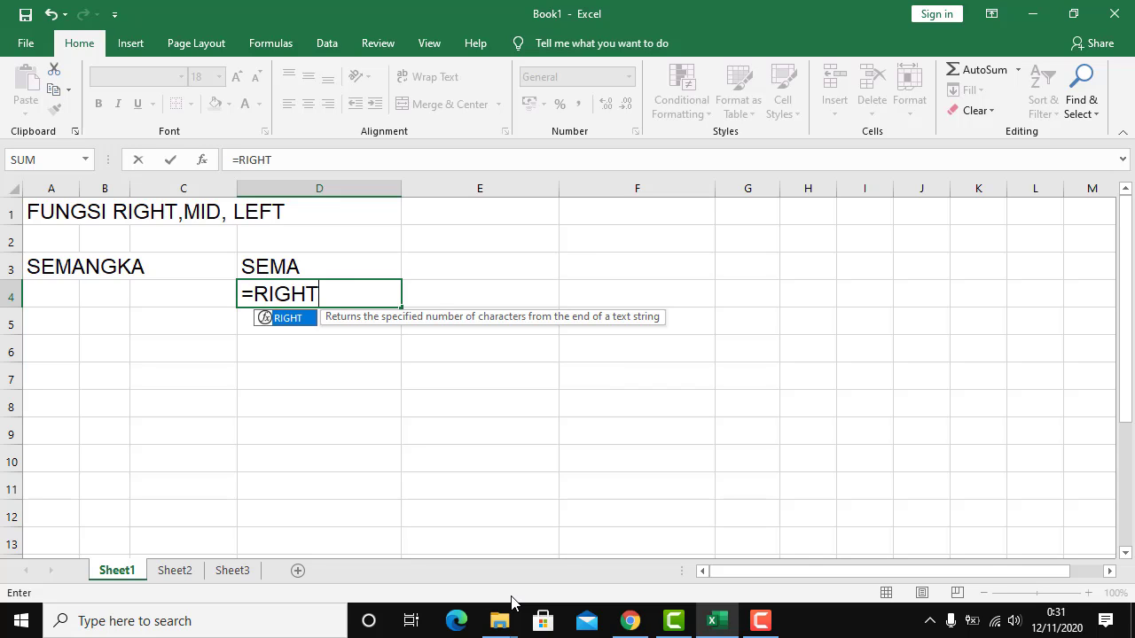
type("(")
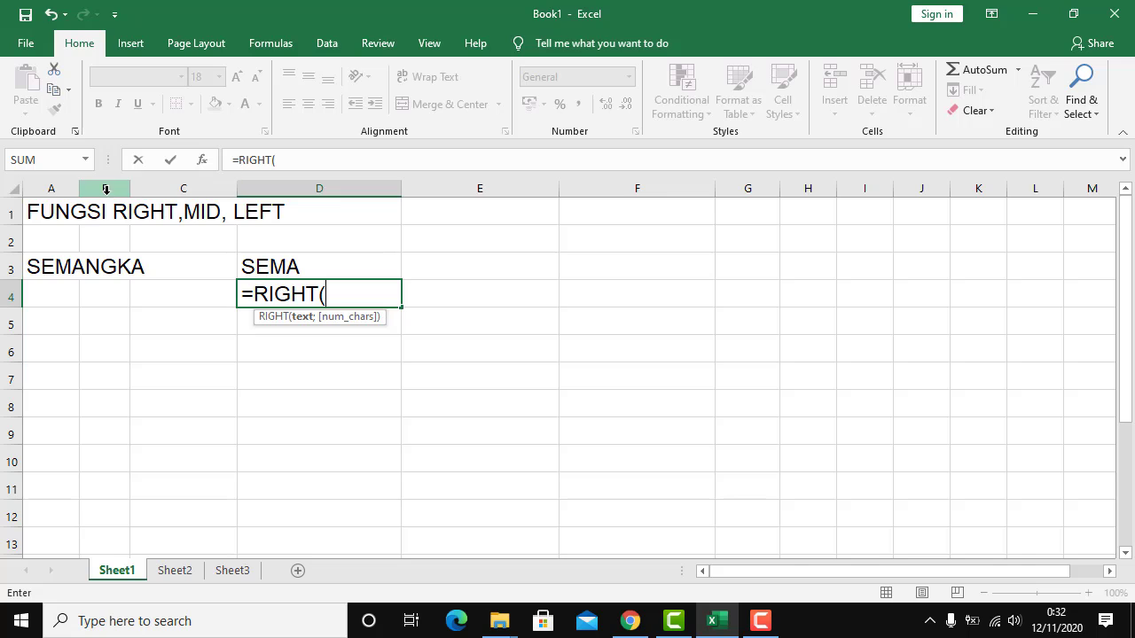
left_click(42, 271)
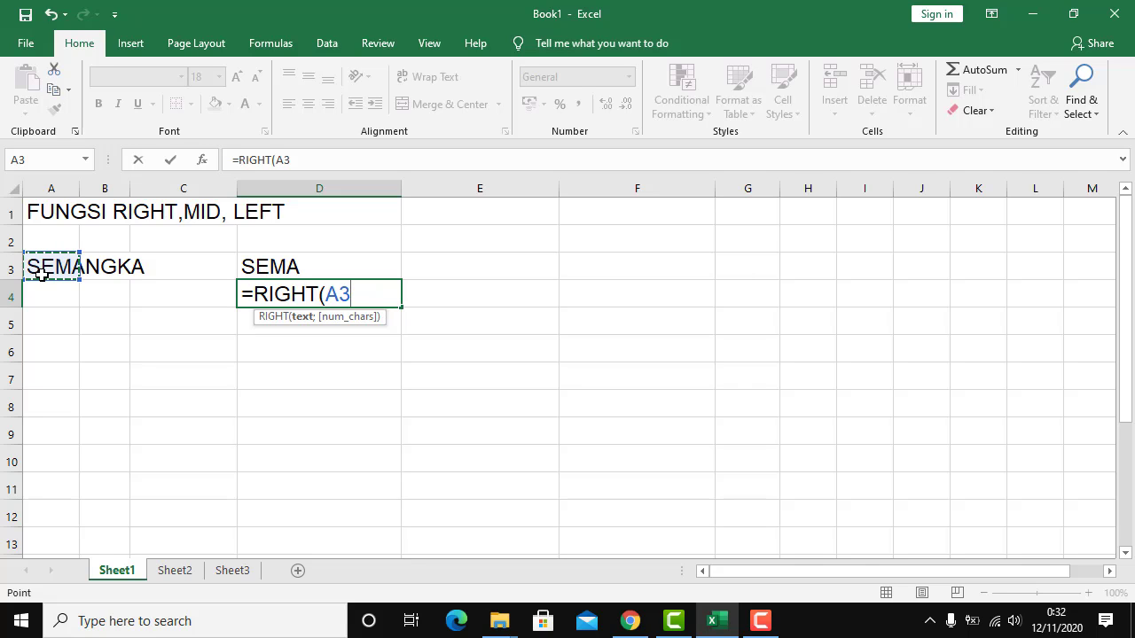
type(";")
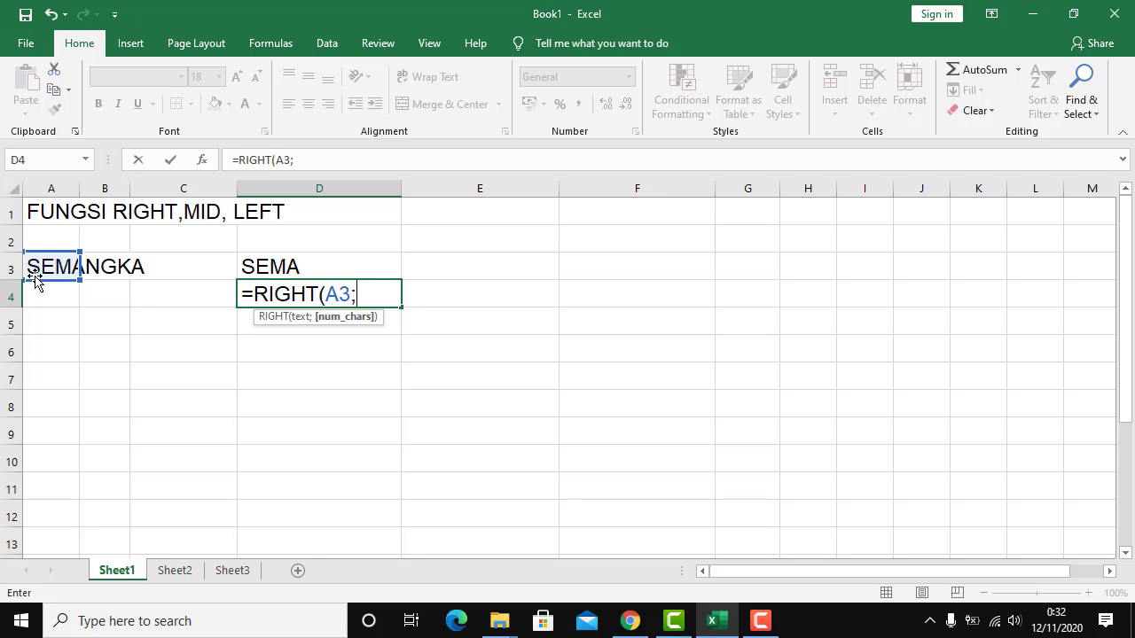
type("2)")
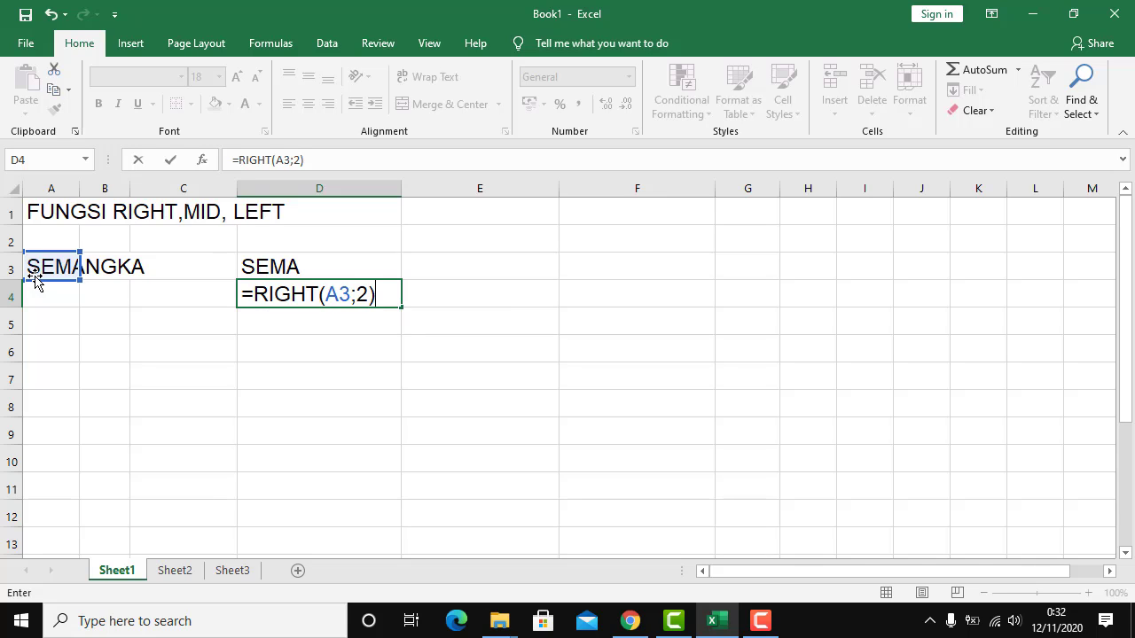
key("Return")
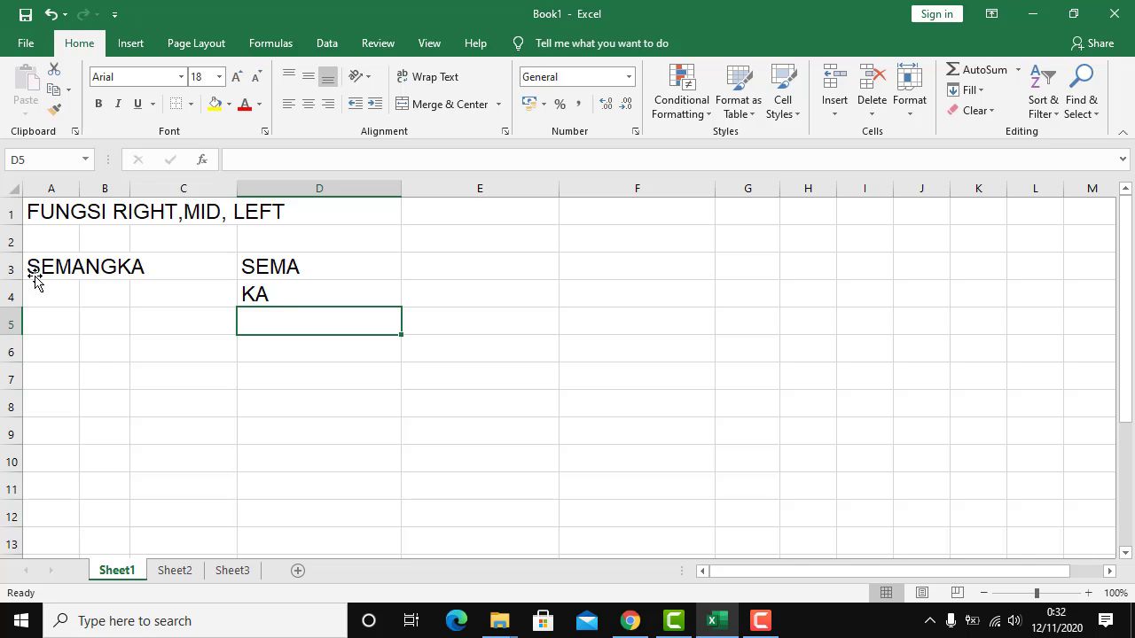
Enter the formula =MID(A3;2;3) in cell D5 to extract three characters starting from the second one.
type("=")
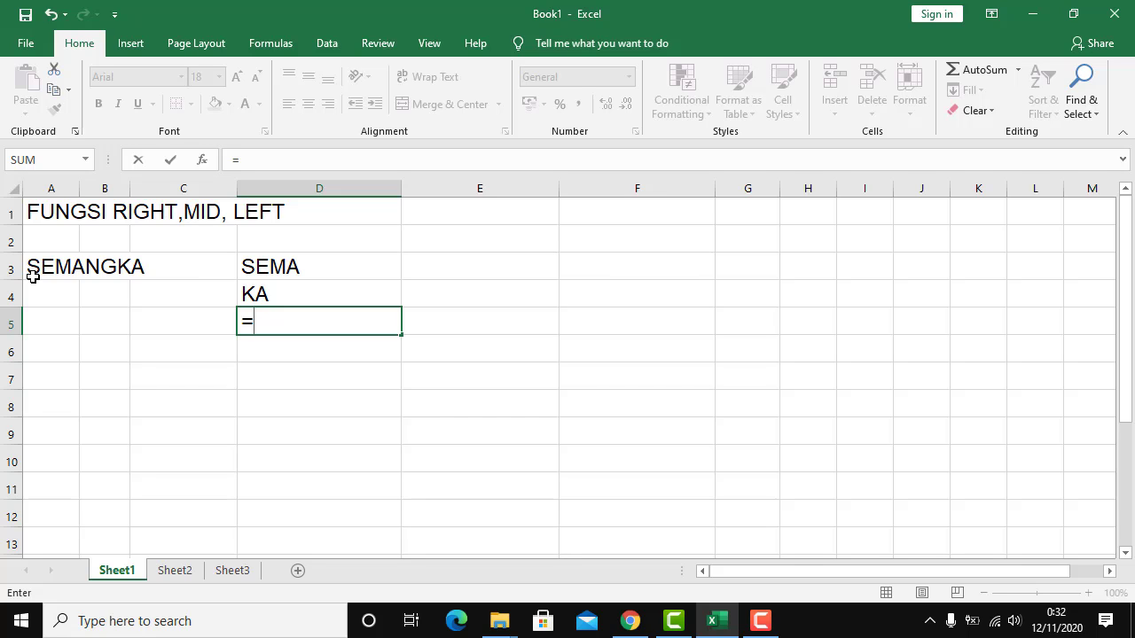
type("MID")
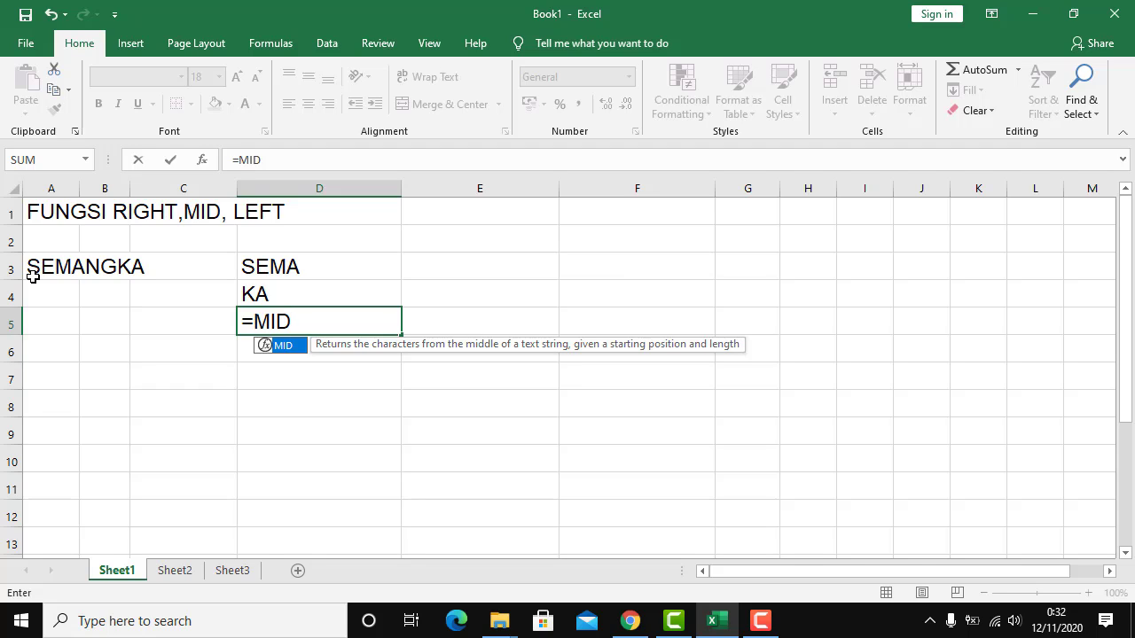
type("(")
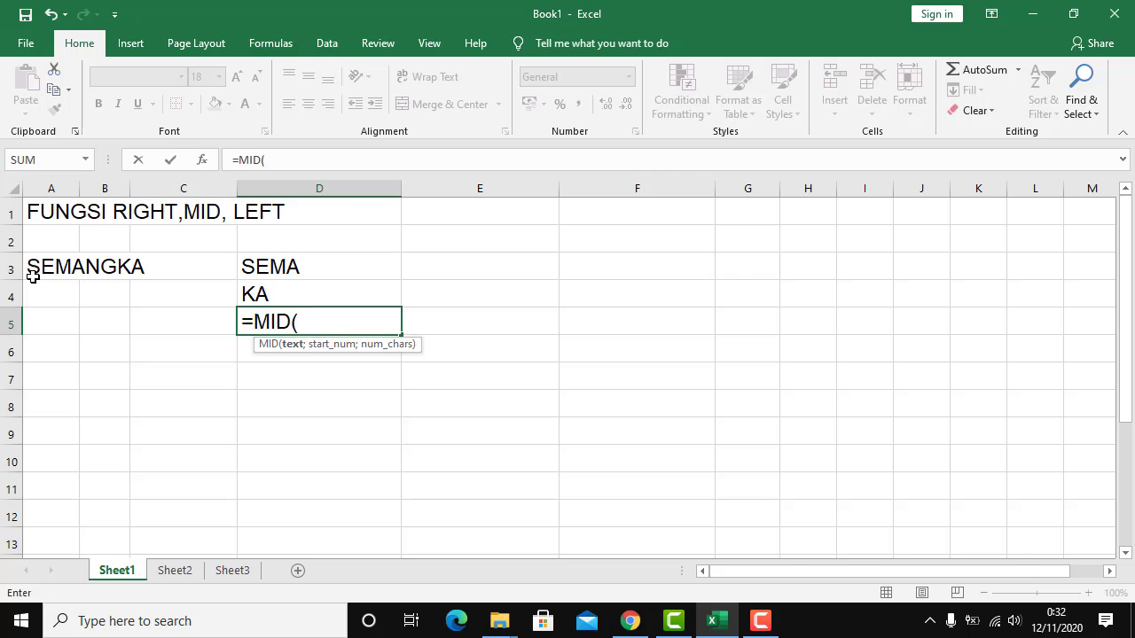
left_click(40, 267)
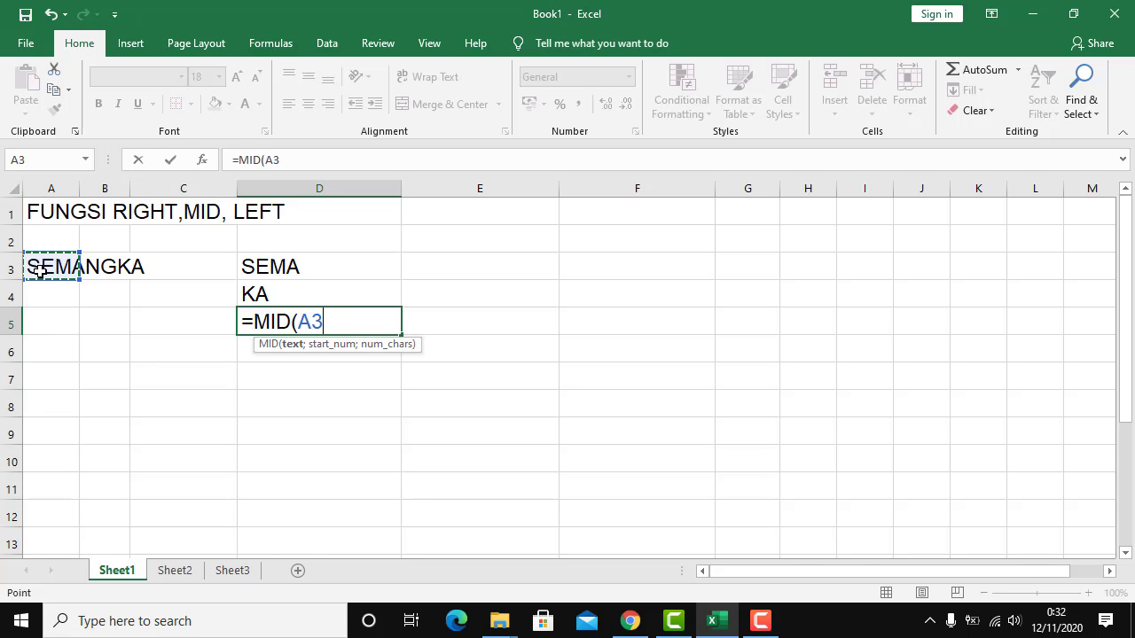
type(";")
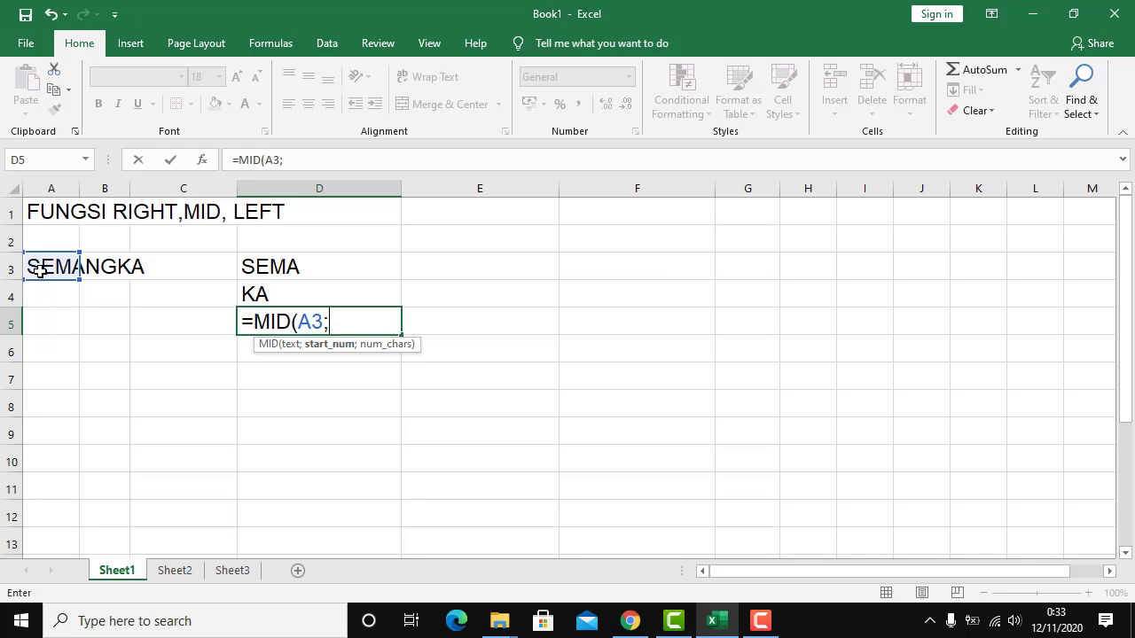
type("2;")
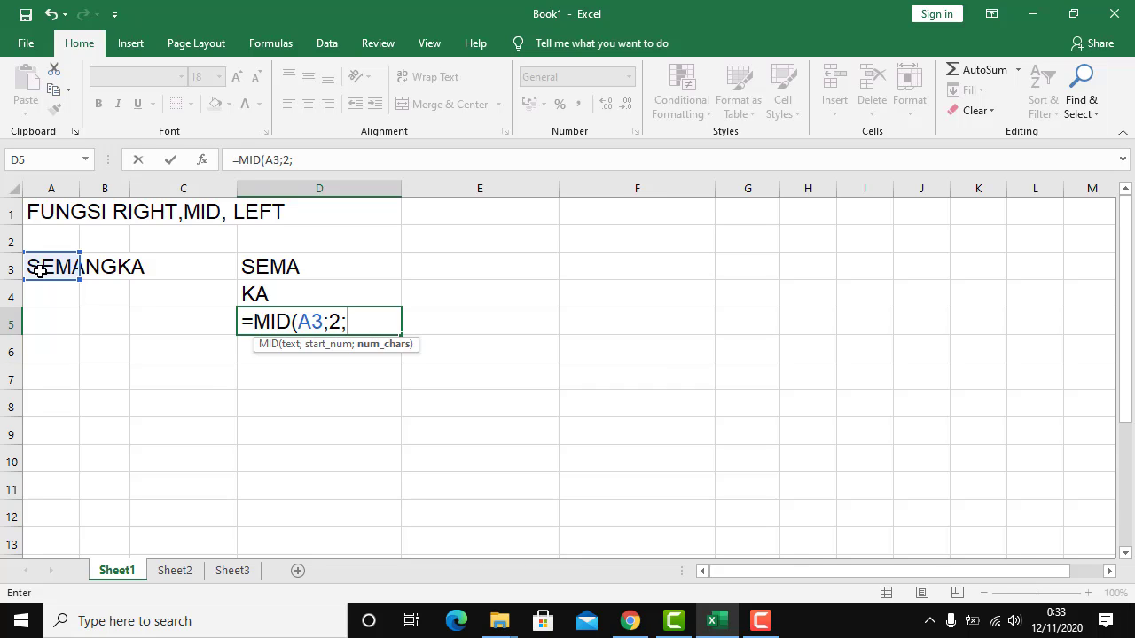
type("3)")
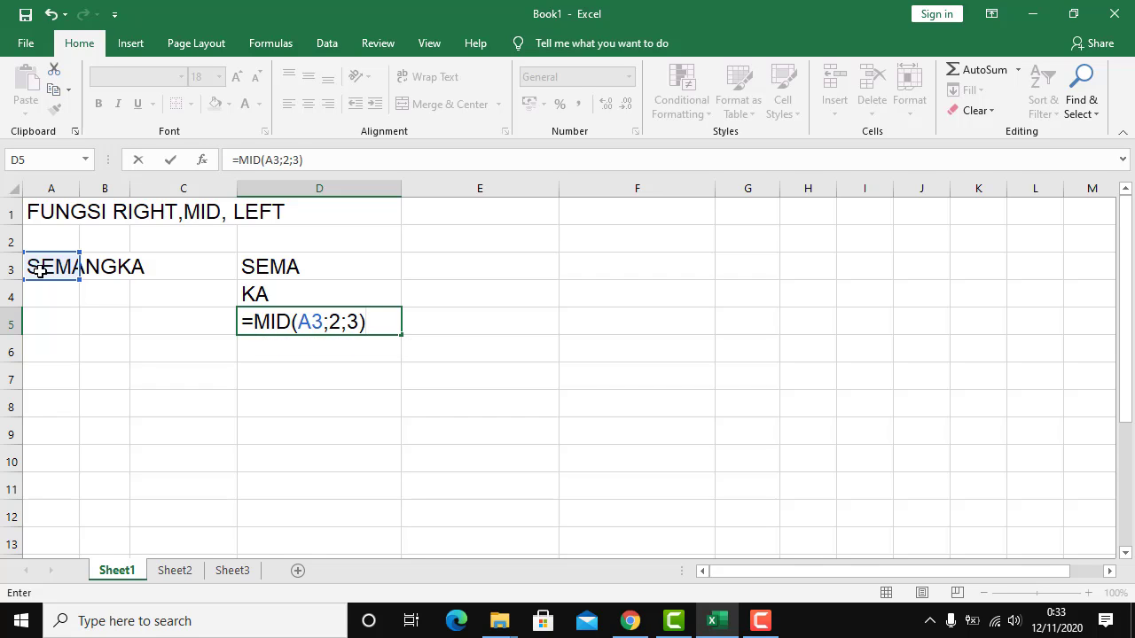
key("Return")
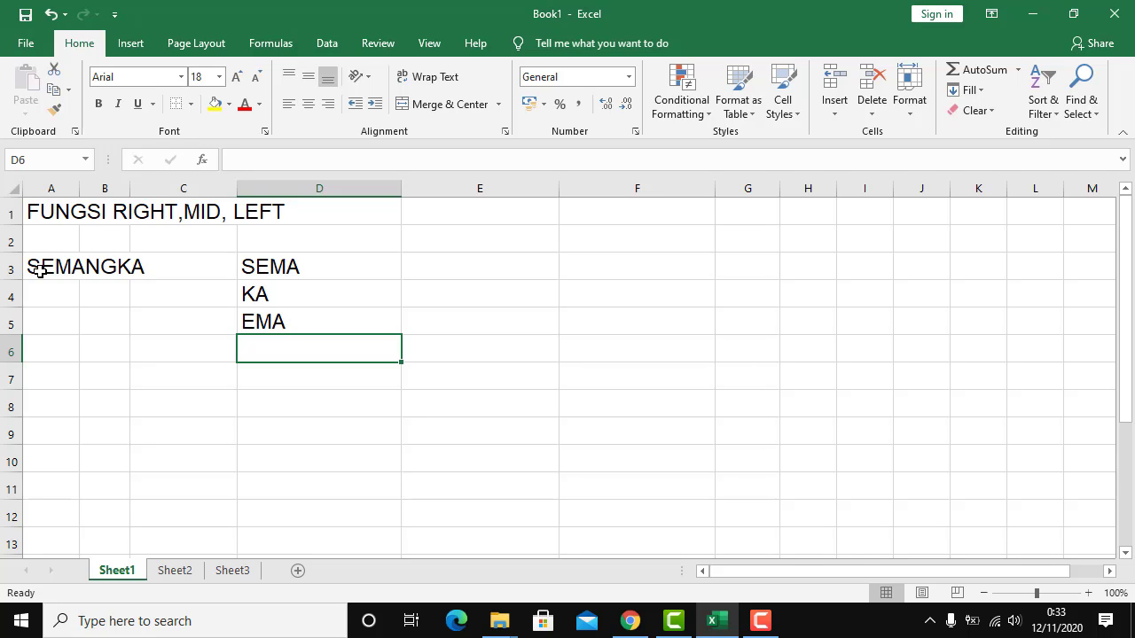
Review the MID formula in cell D5 and the LEFT and RIGHT formulas in cells D3 and D4.
key("Up")
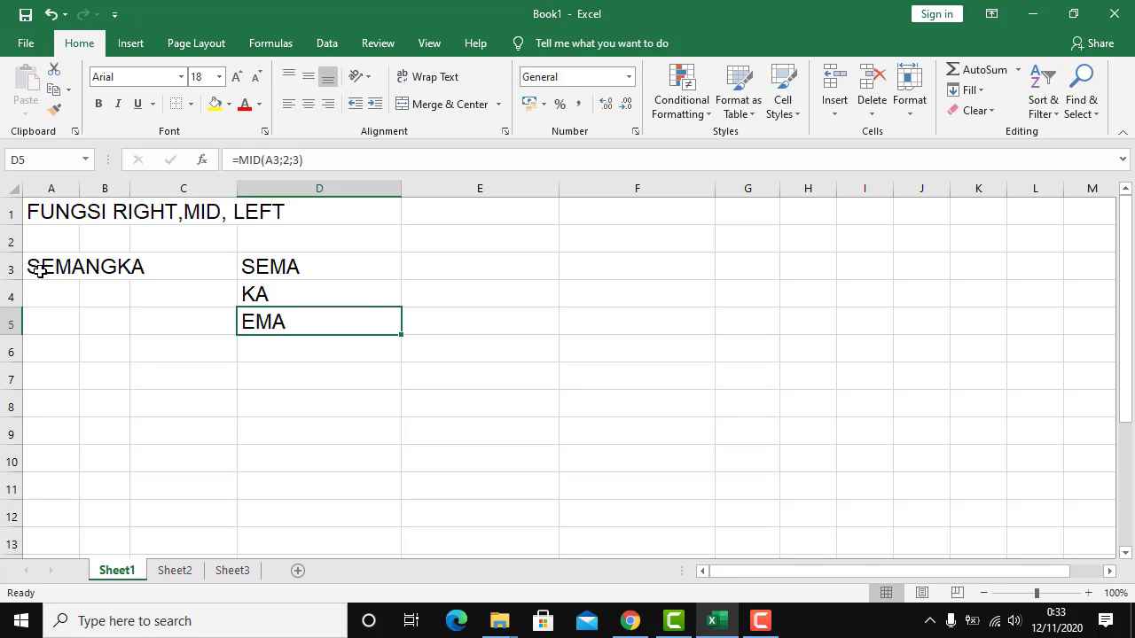
key("F2")
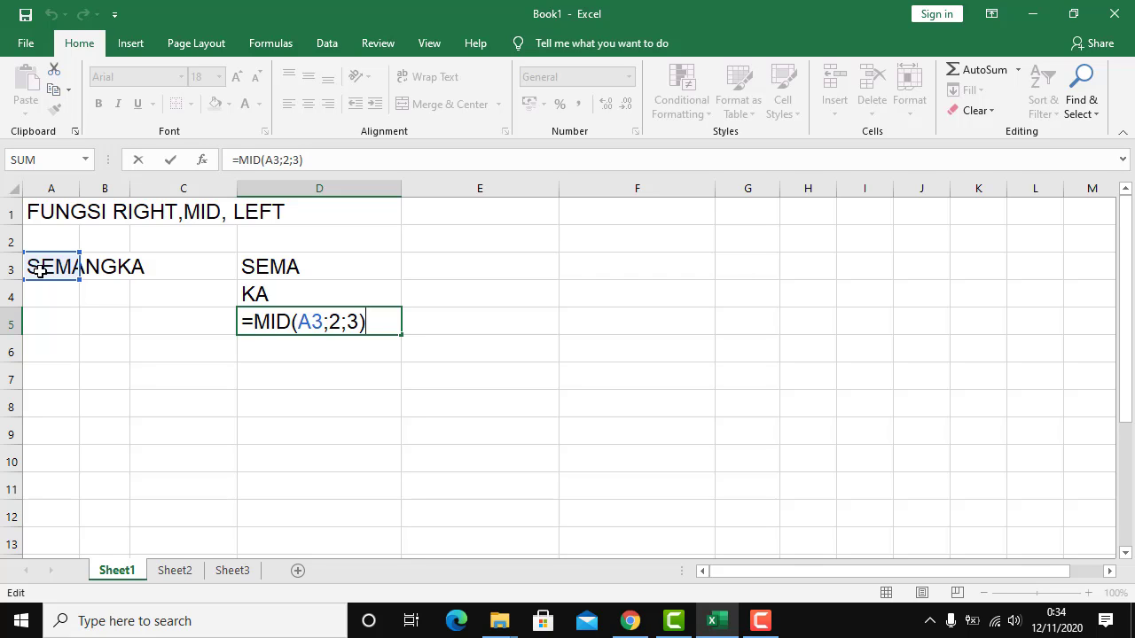
key("Return")
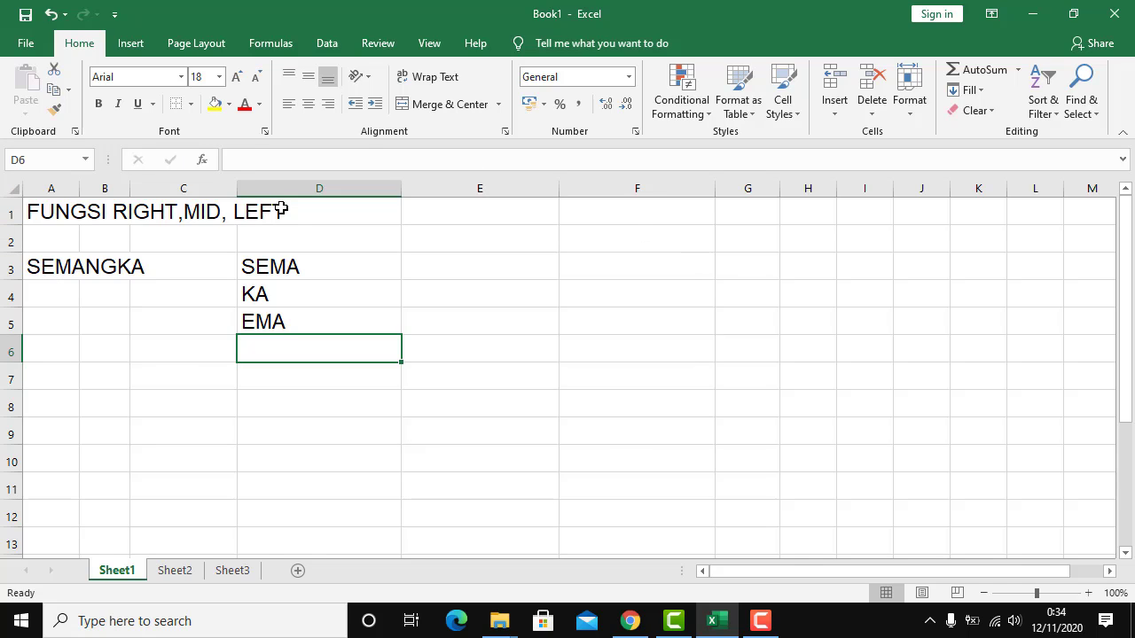
left_click(297, 266)
left_click(296, 296)
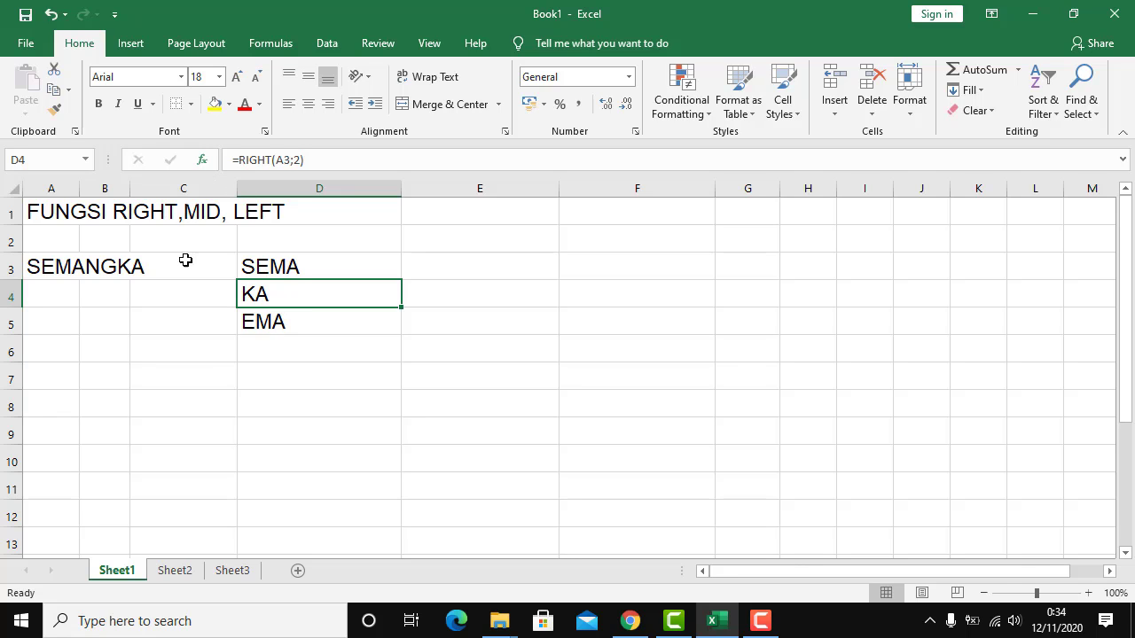
Open Sheet2 and go over the IF AND title in row 1 and the DAFTAR PESERTA FOTO MODEL 2020 heading in row 4.
left_click(174, 572)
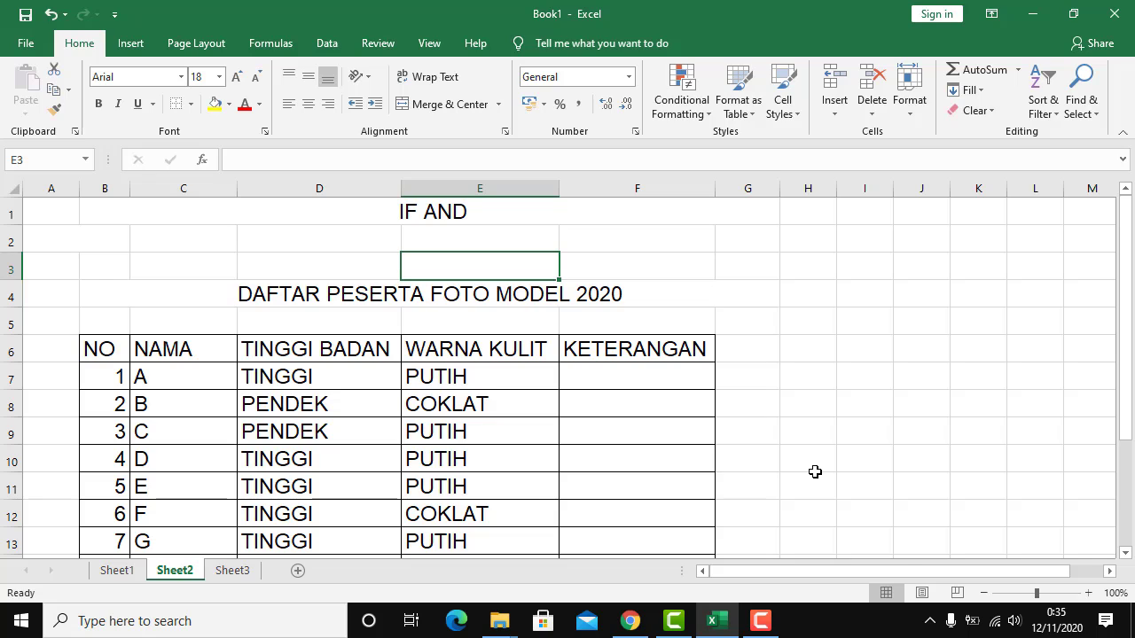
key("Down")
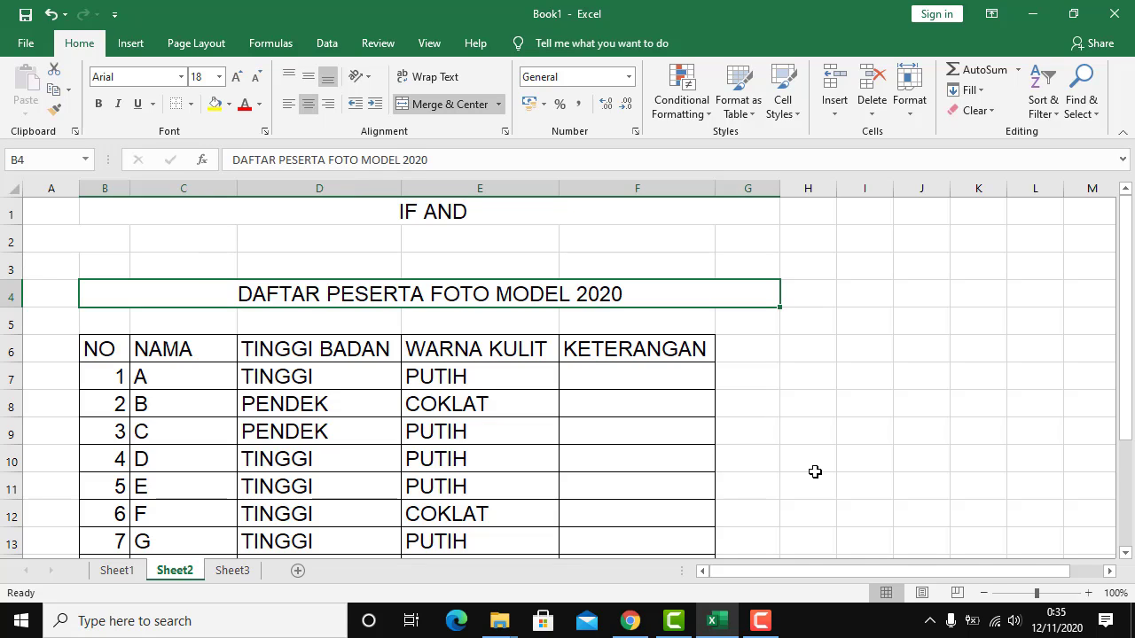
key("Up")
key("Up")
key("Up")
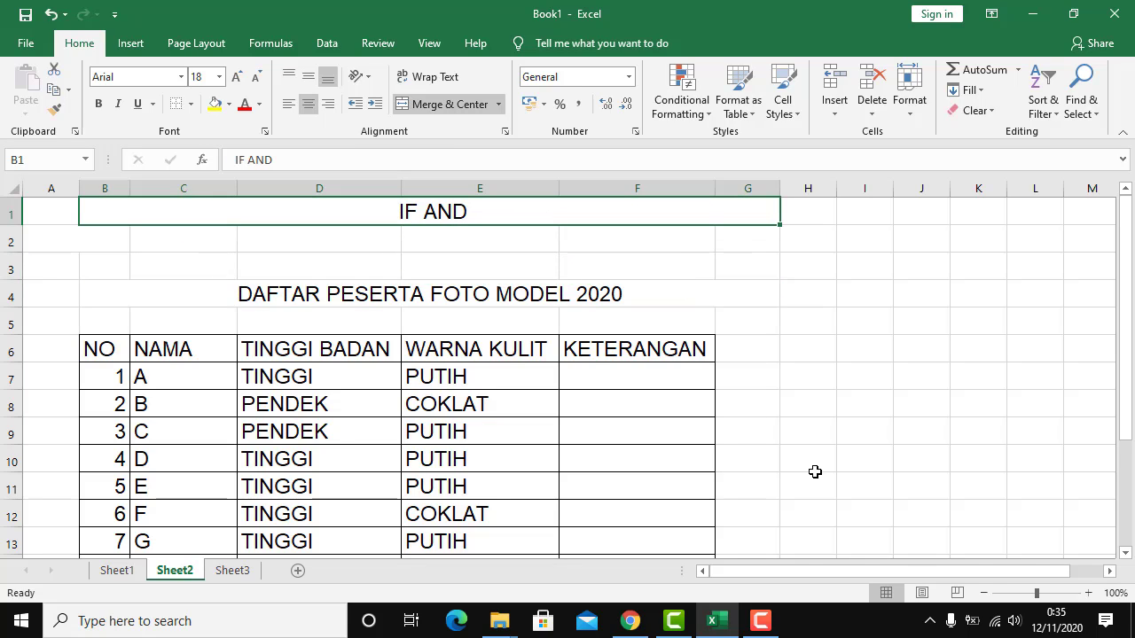
key("Down")
key("Down")
key("Down")
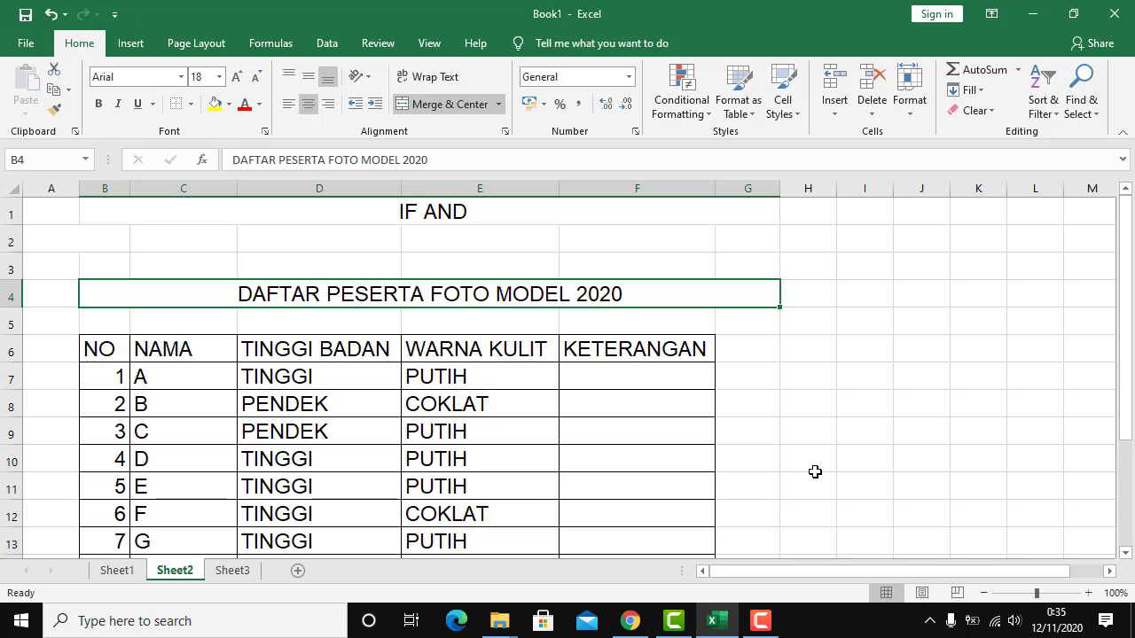
Review the table's column headers in row 6, from NO across to KETERANGAN.
key("Down")
key("Down")
key("Left")
key("Left")
key("Left")
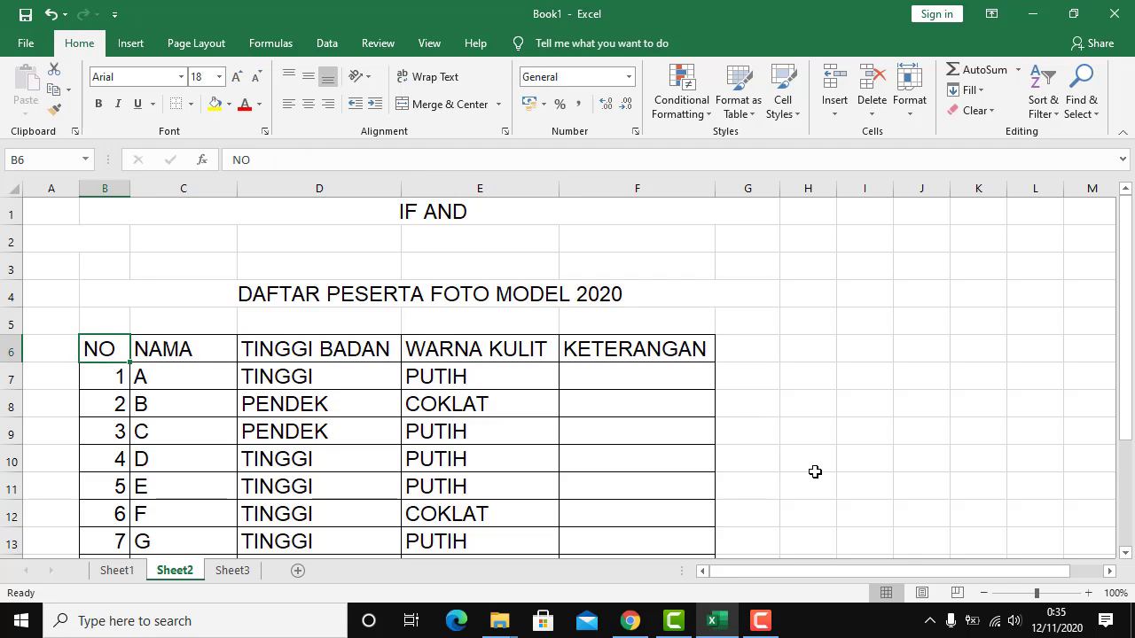
key("Right")
key("Right")
key("Right")
key("Right")
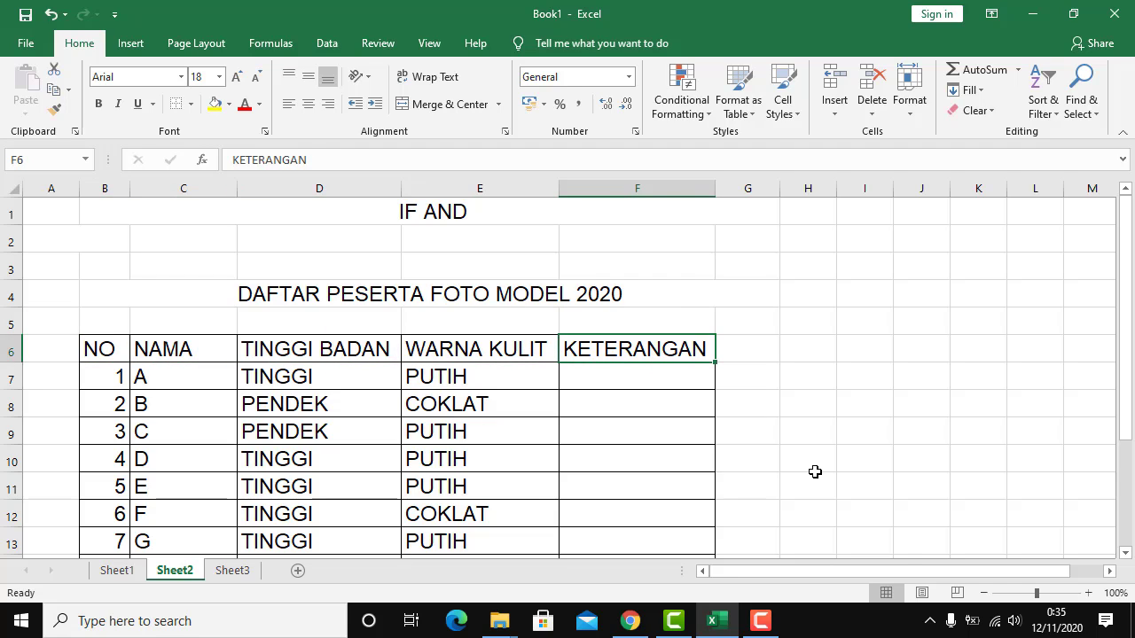
key("Left")
key("Left")
key("Left")
key("Left")
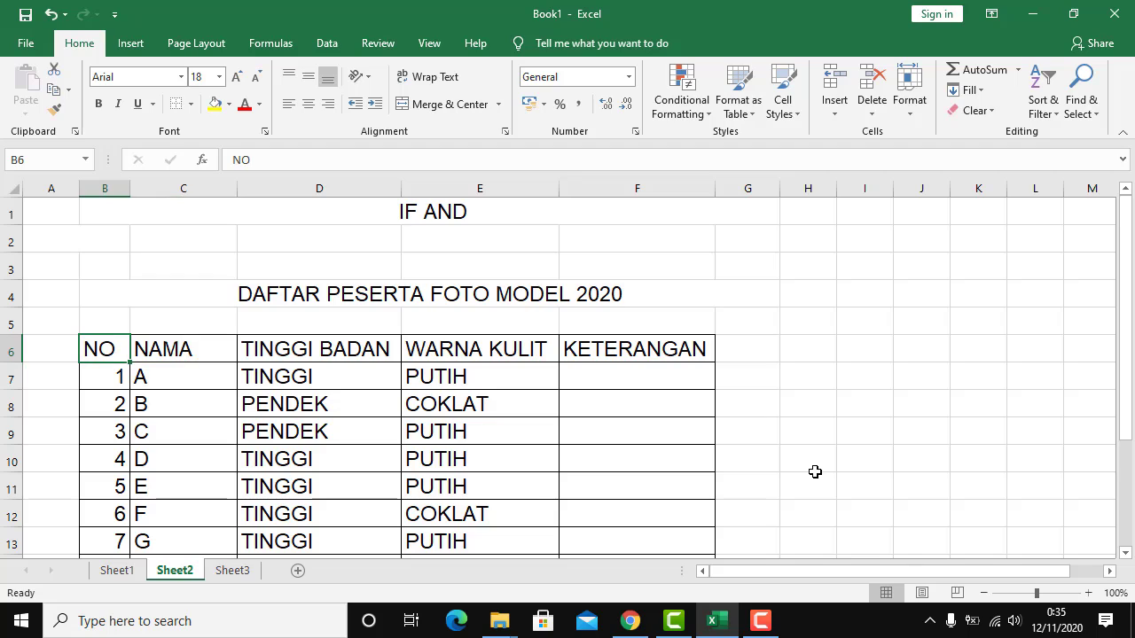
key("Right")
key("Right")
key("Right")
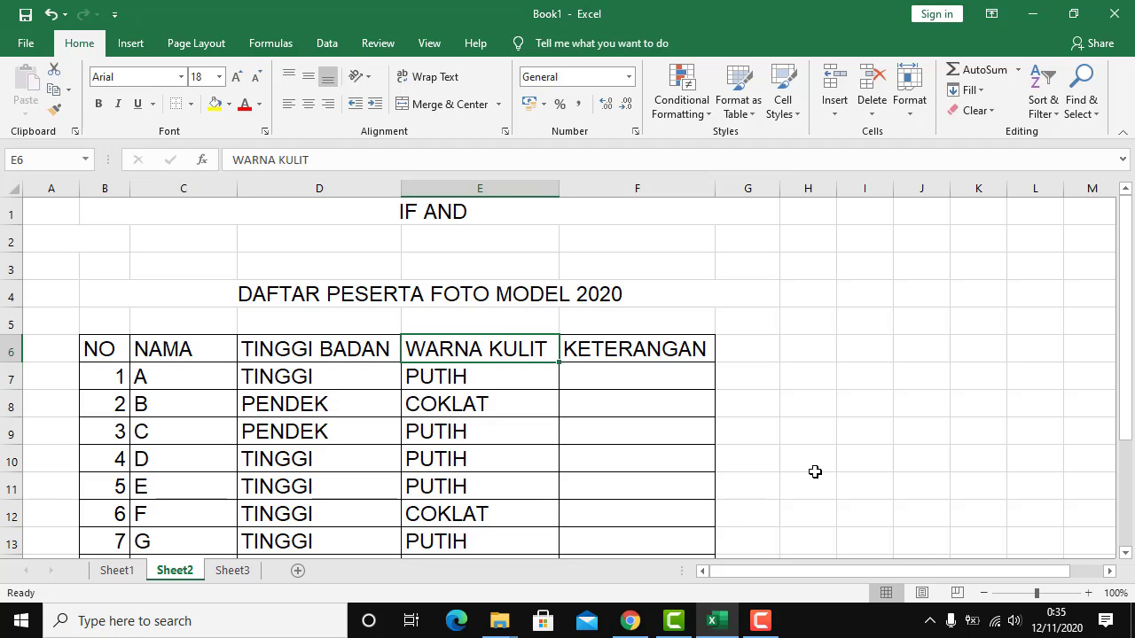
key("Right")
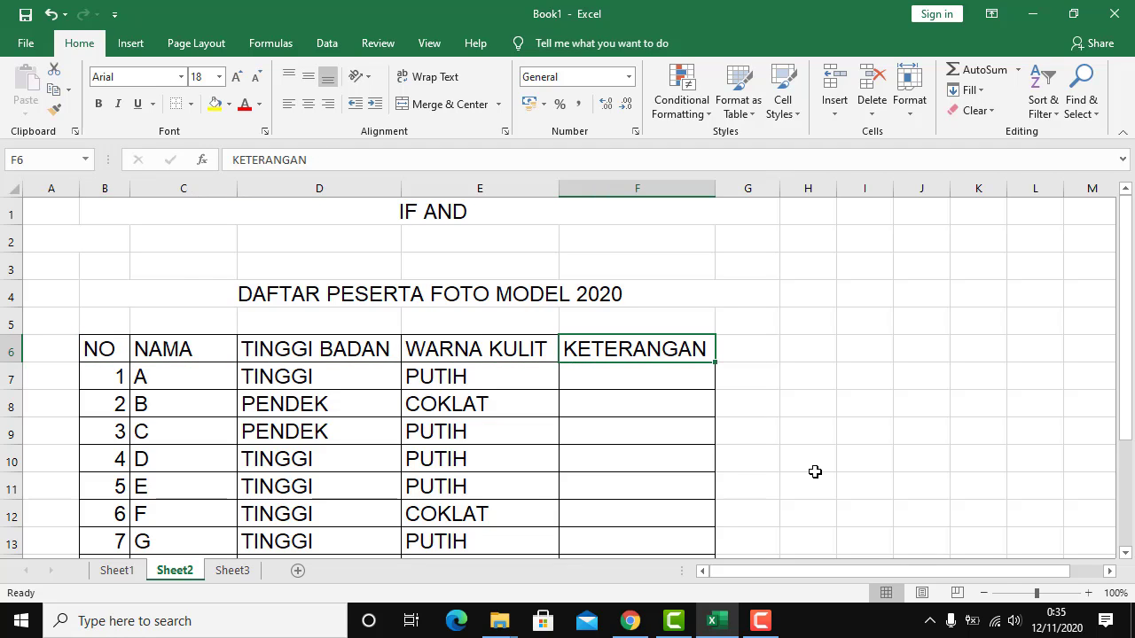
Go through the participants in the NAMA column down to the last table row, row 16.
key("Down")
key("Left")
key("Left")
key("Left")
key("Down")
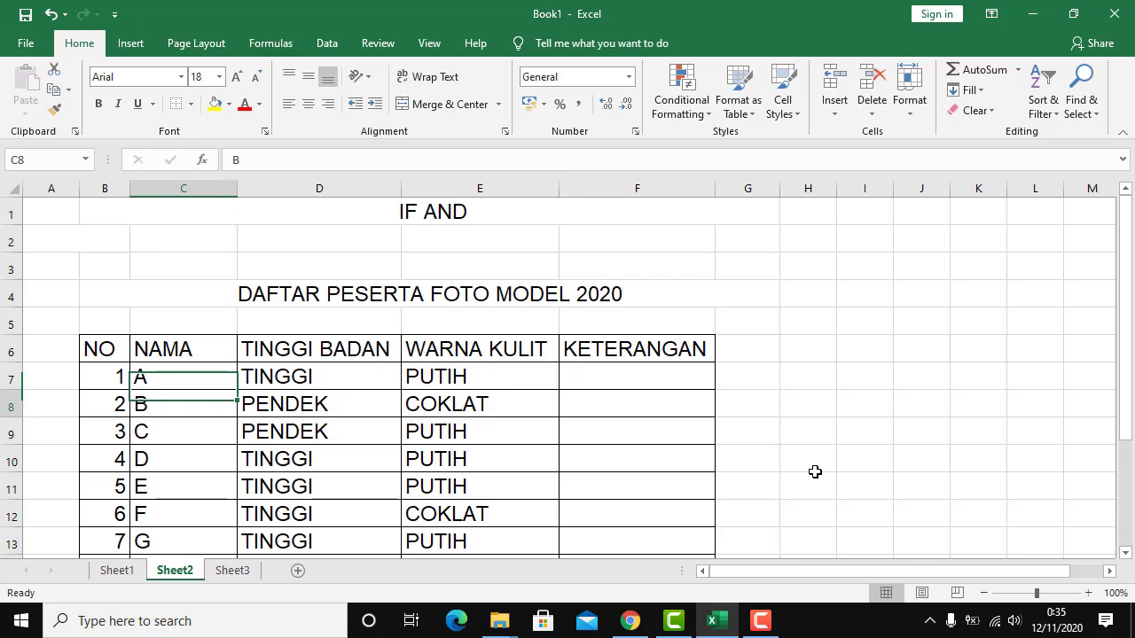
key("Down")
key("Down")
key("Down")
key("Down")
key("Down")
key("Down")
key("Down")
key("Down")
key("Down")
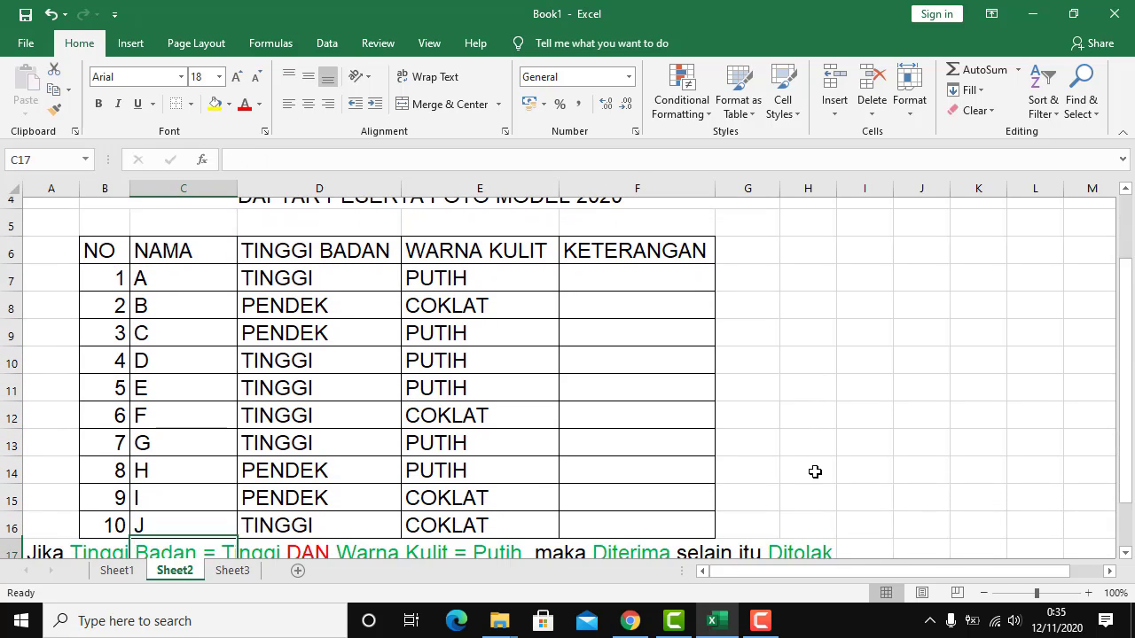
key("Down")
key("Up")
key("Up")
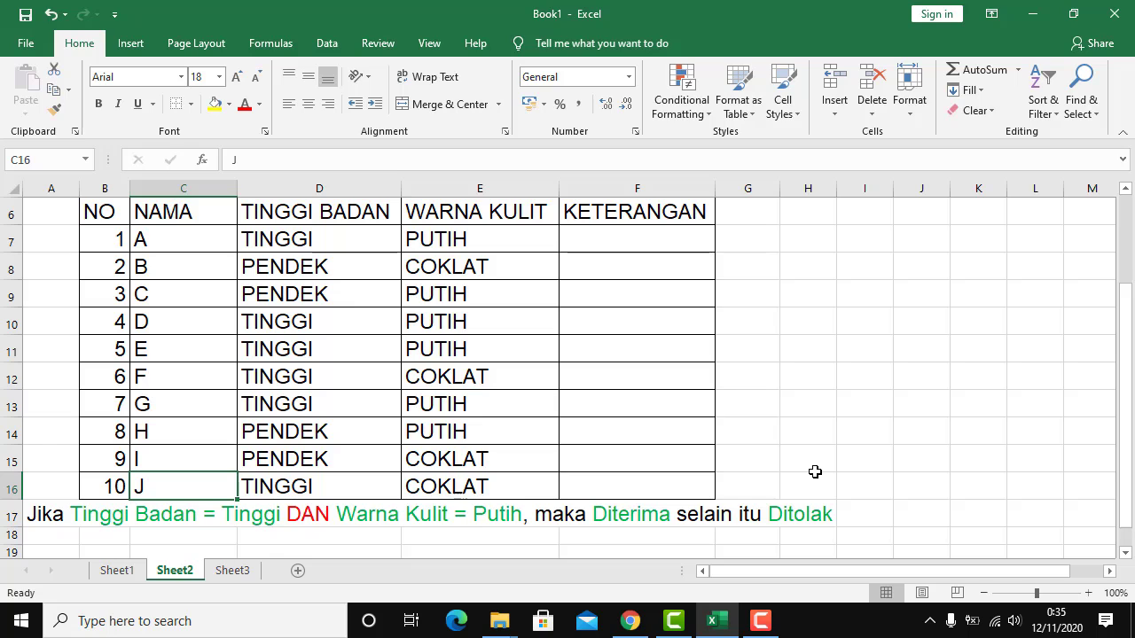
Check the last participant's row across to KETERANGAN, and read the acceptance rule in cell A17.
key("Right")
key("Right")
key("Right")
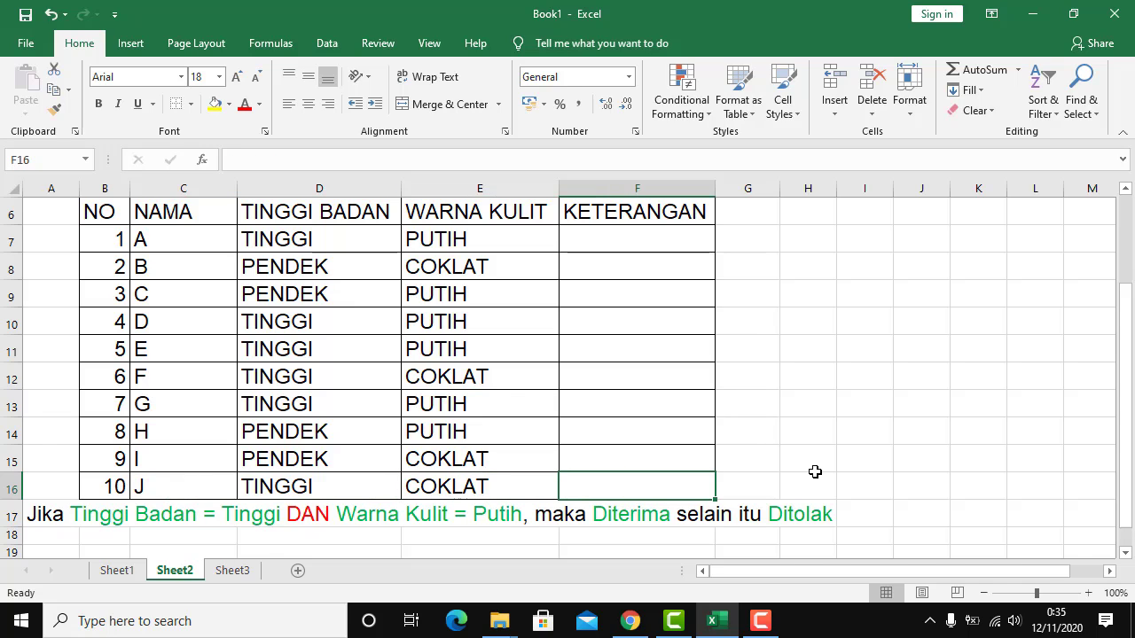
key("Left")
key("Left")
key("Left")
key("Left")
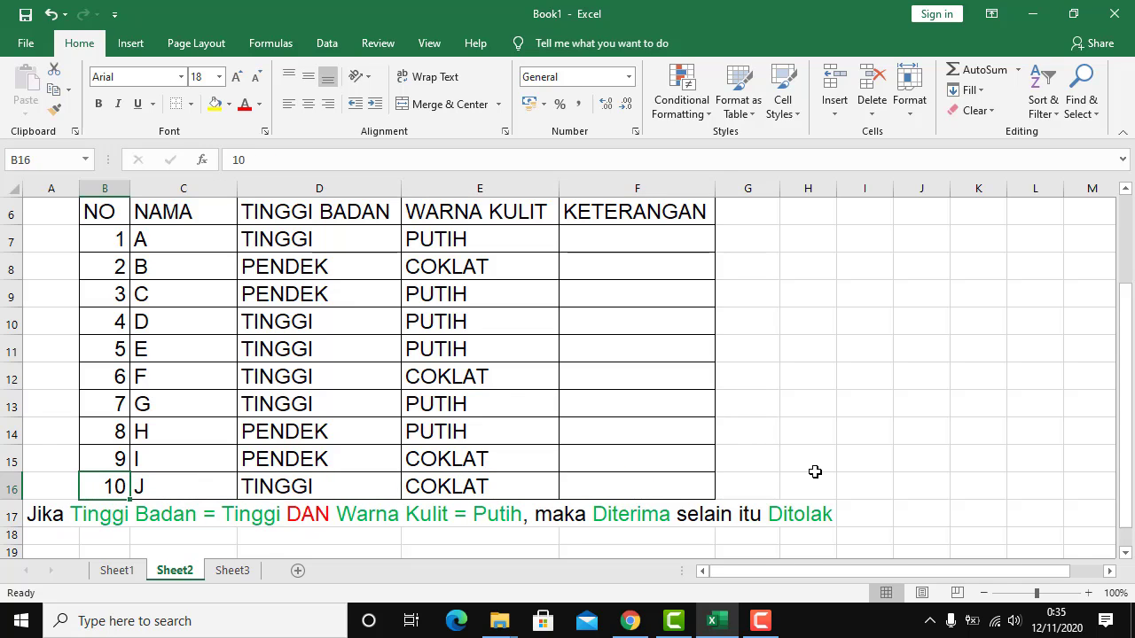
key("Left")
key("Down")
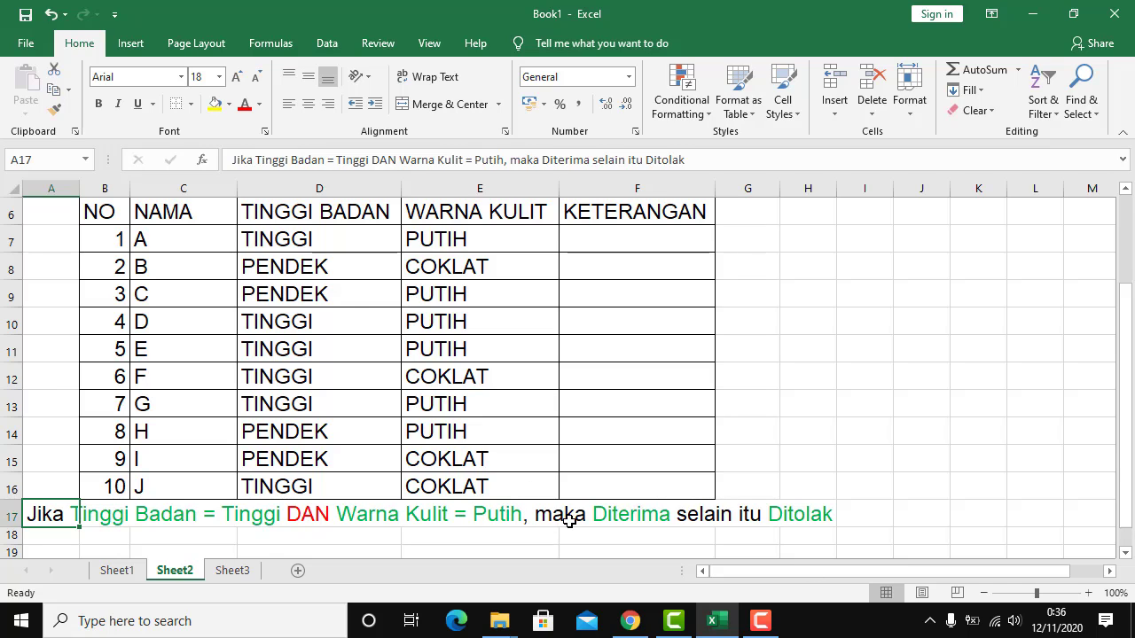
Highlight the condition "Tinggi Badan = Tinggi DAN Warna Kulit = Putih" within the rule text in cell A17.
left_click(518, 518)
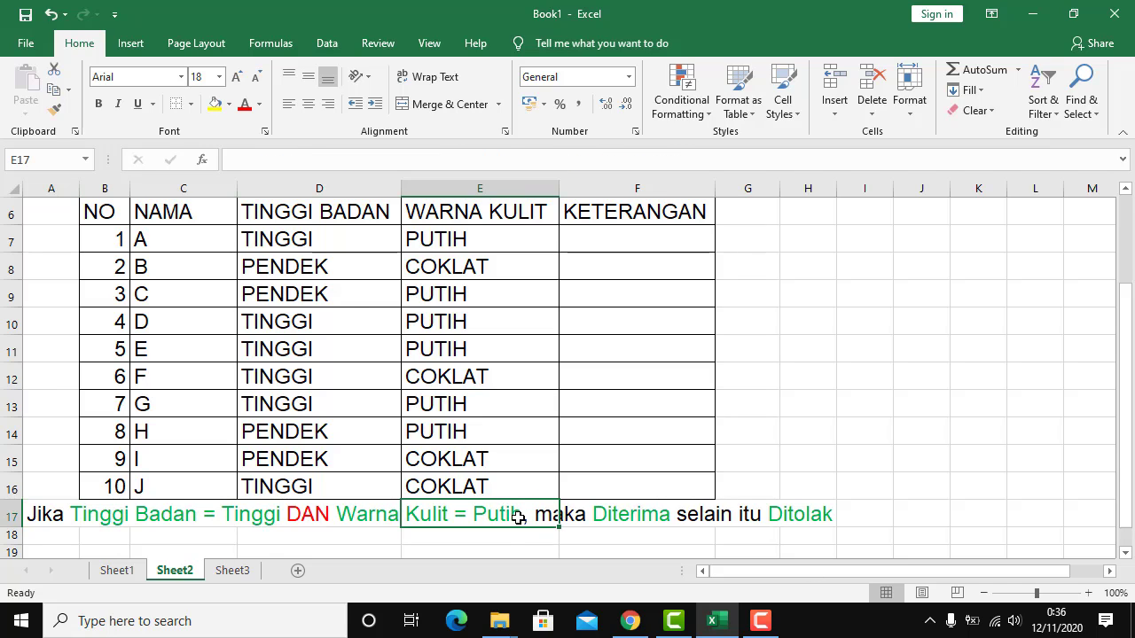
left_click(26, 518)
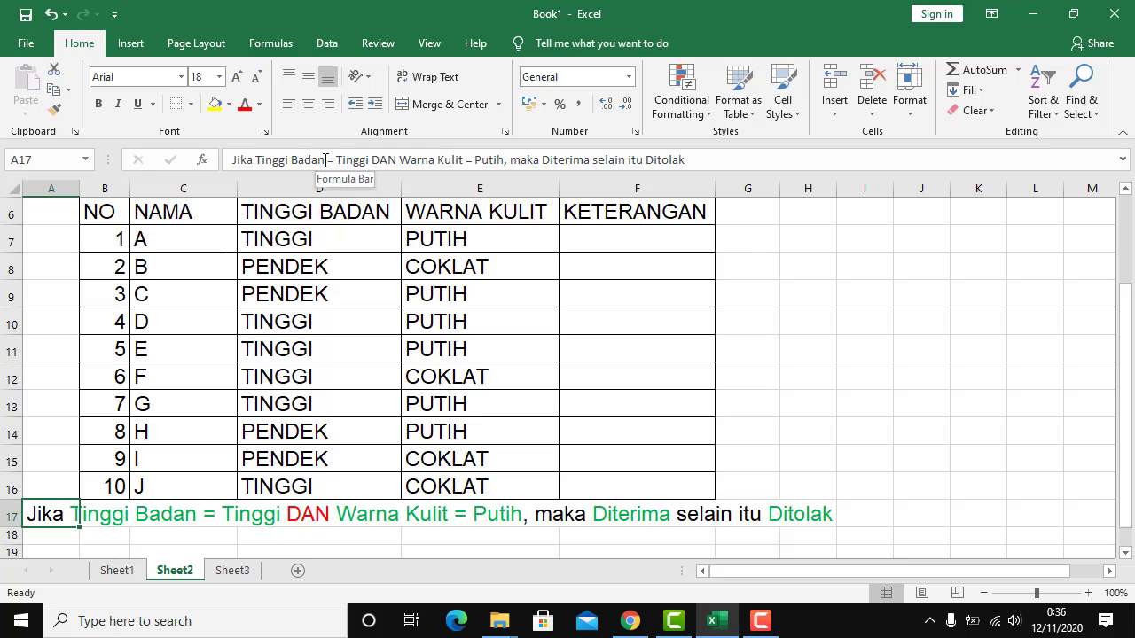
key("F2")
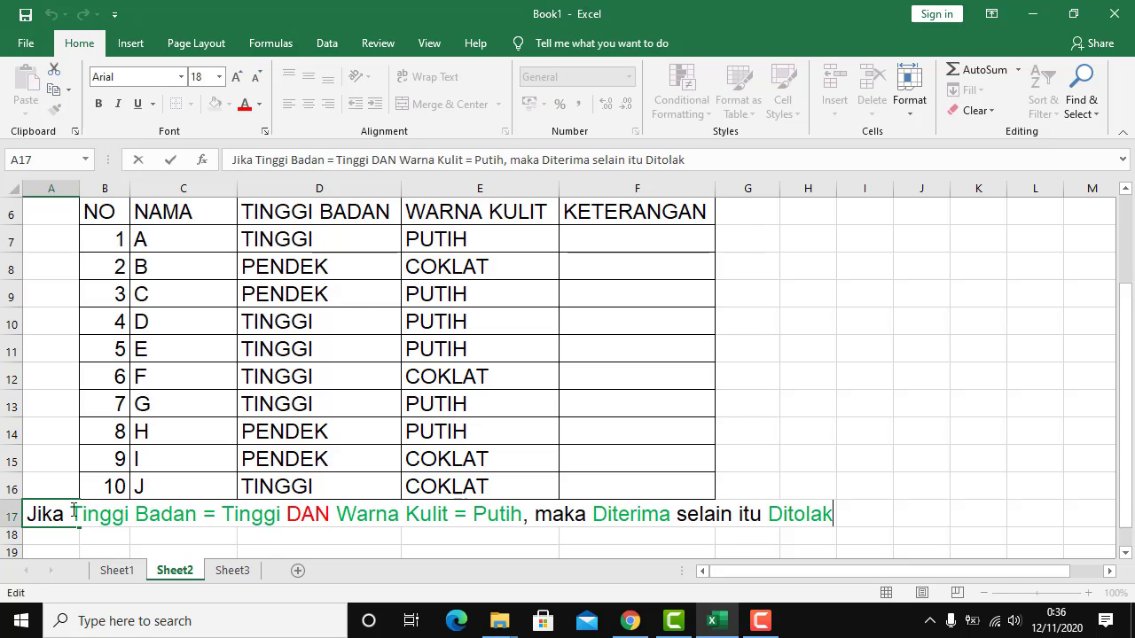
left_click_drag(71, 515, 522, 511)
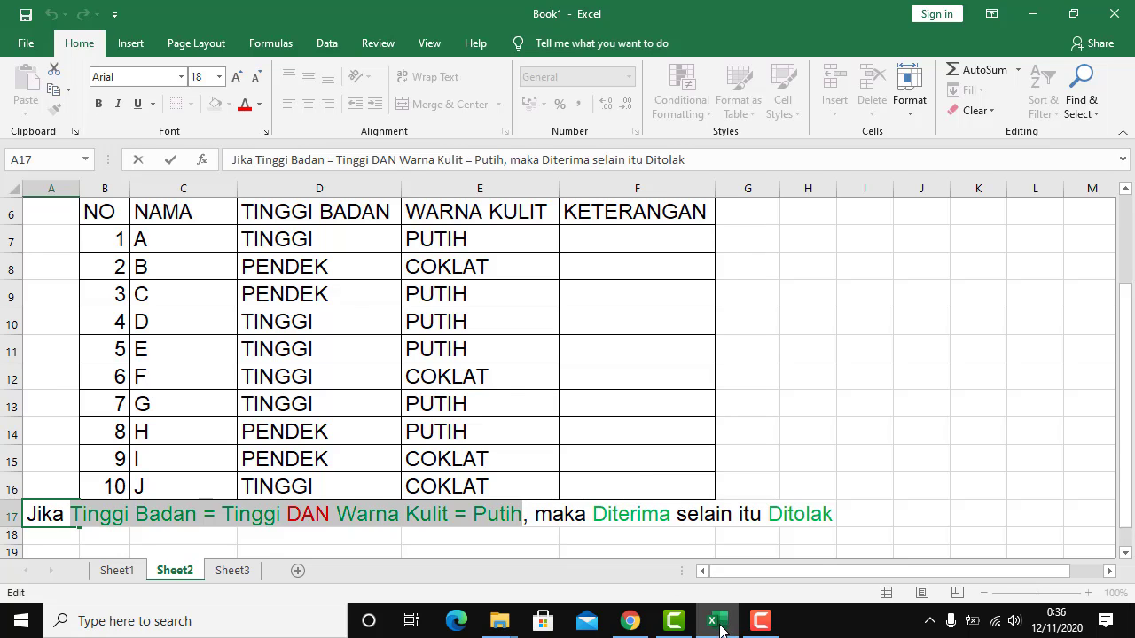
mouse_move(720, 629)
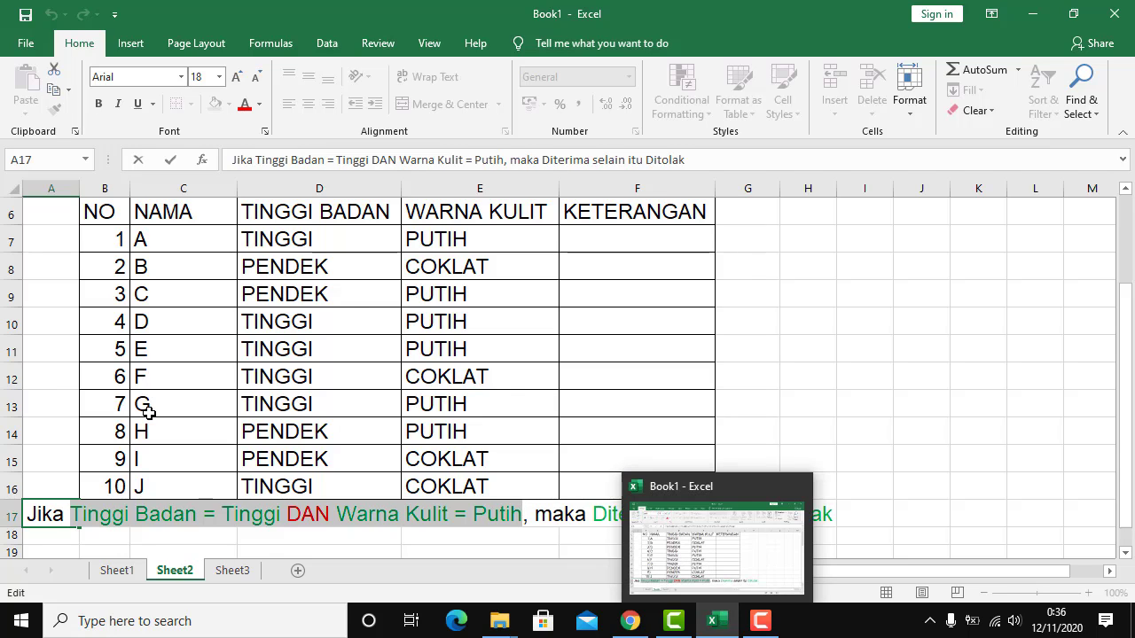
Leave the rule text unchanged and begin the formula =IF(AND( in cell F7, the first KETERANGAN cell.
left_click(655, 234)
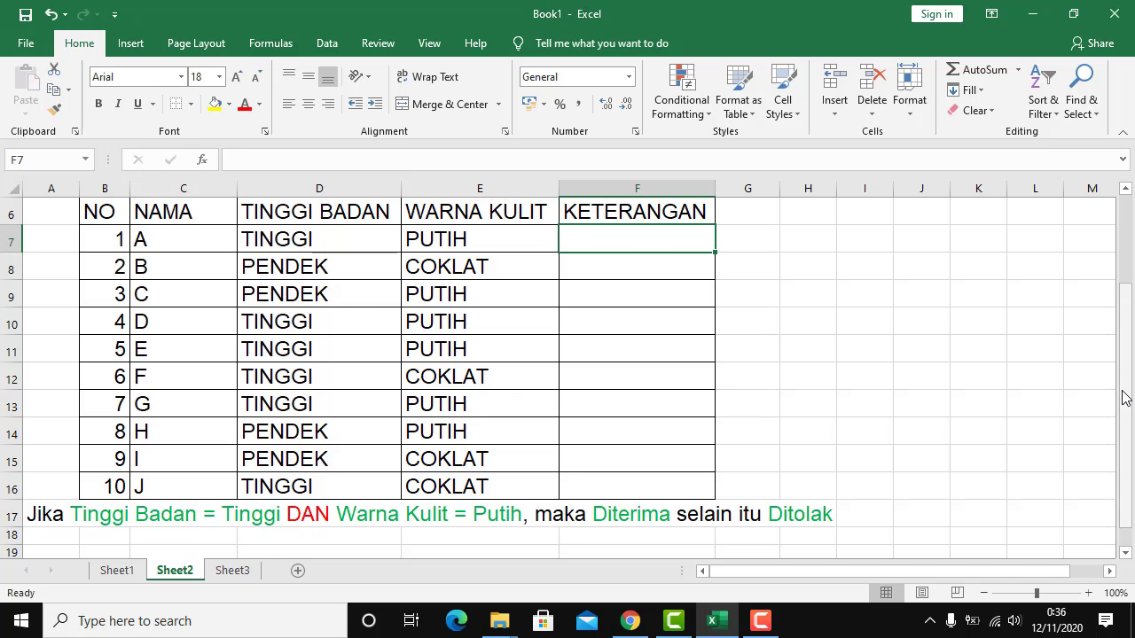
type("=")
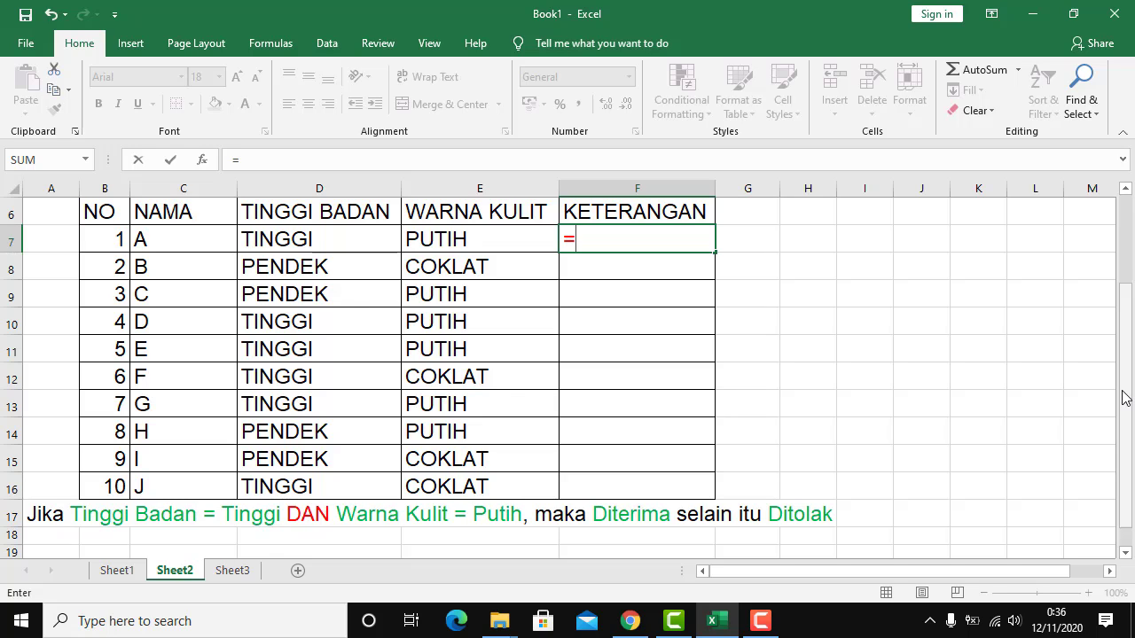
type("I")
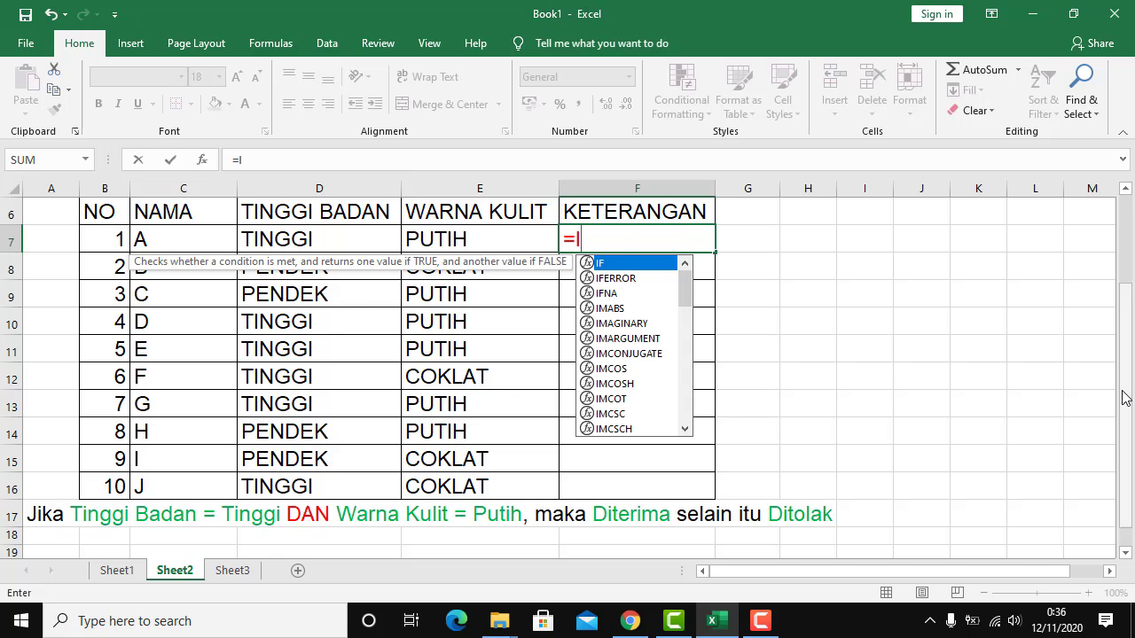
type("F")
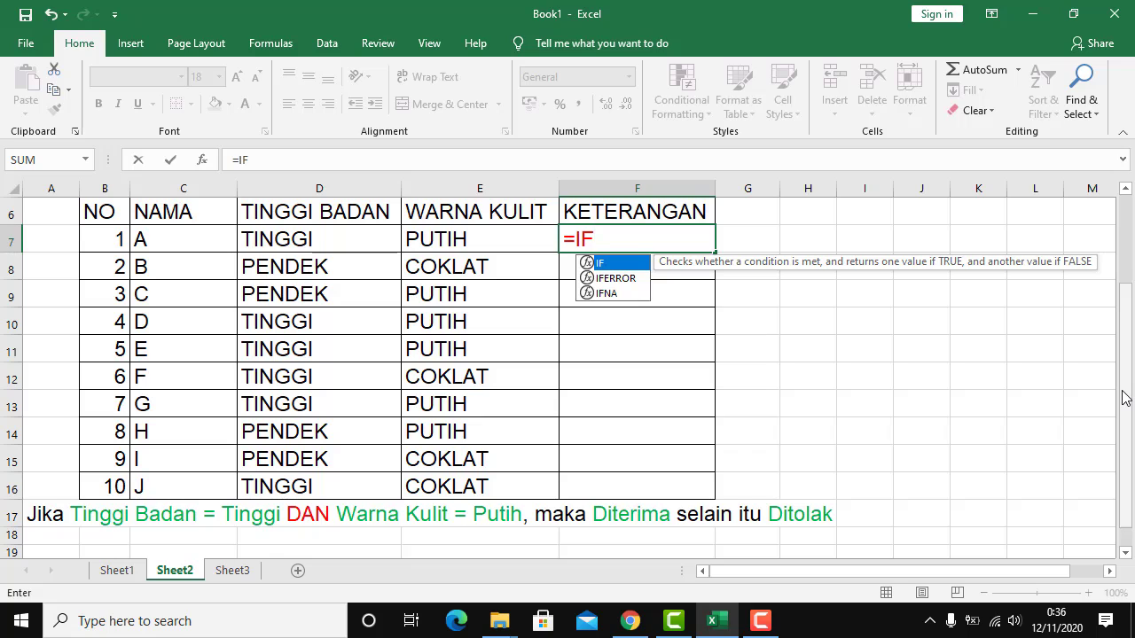
type("(")
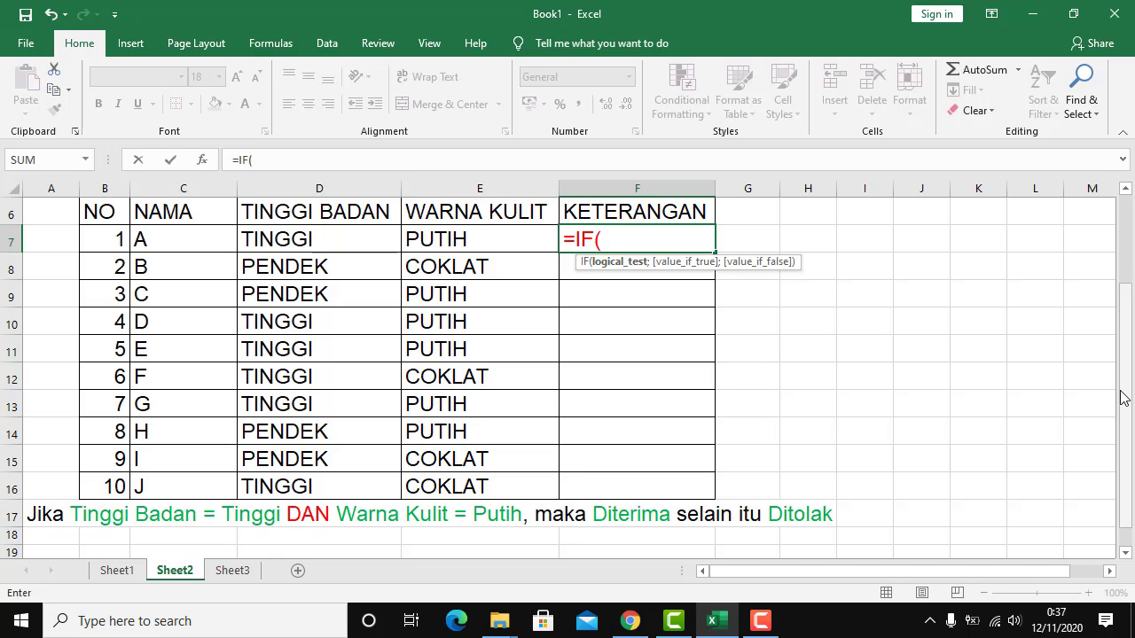
type("A")
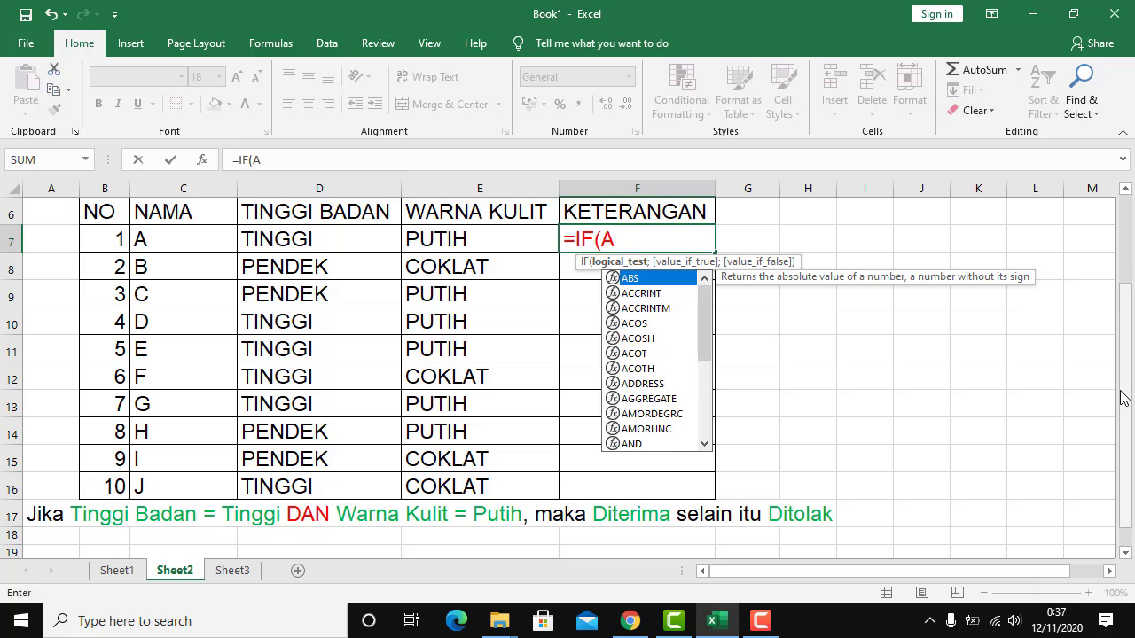
type("ND")
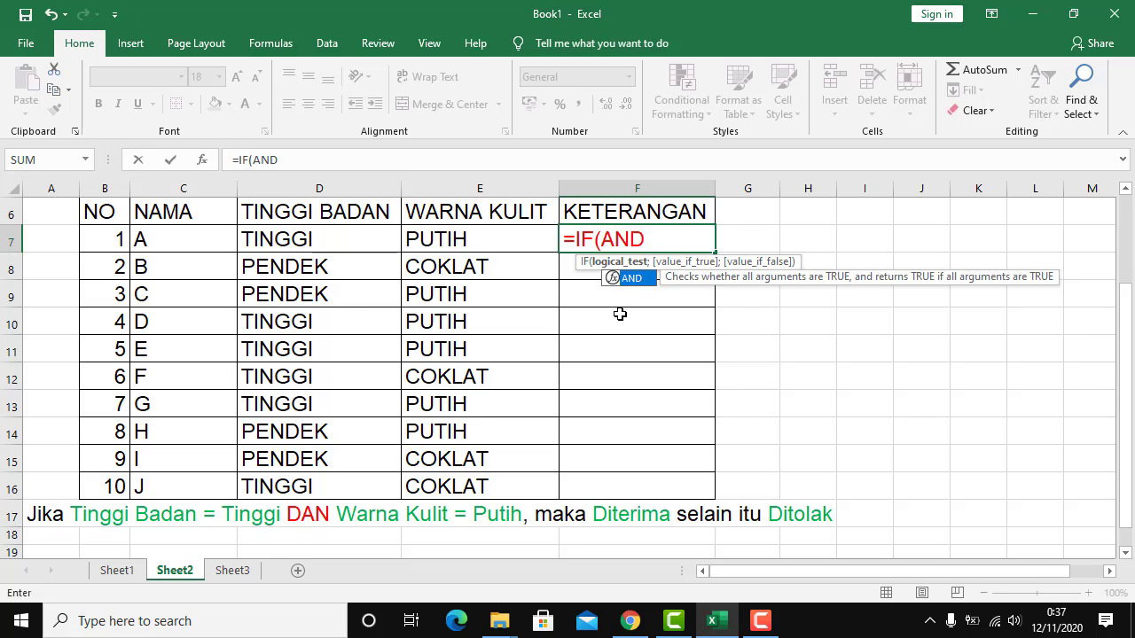
left_click(636, 280)
double_click(635, 278)
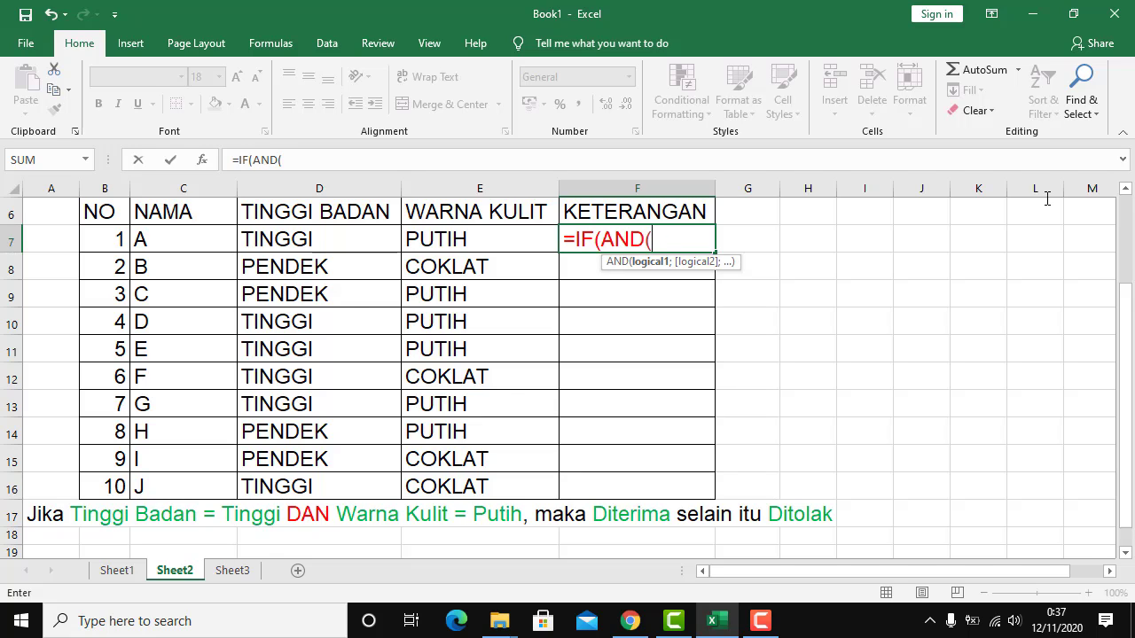
Add the height condition D7="TINGGI" as the first AND argument, followed by a semicolon separator.
left_click(304, 243)
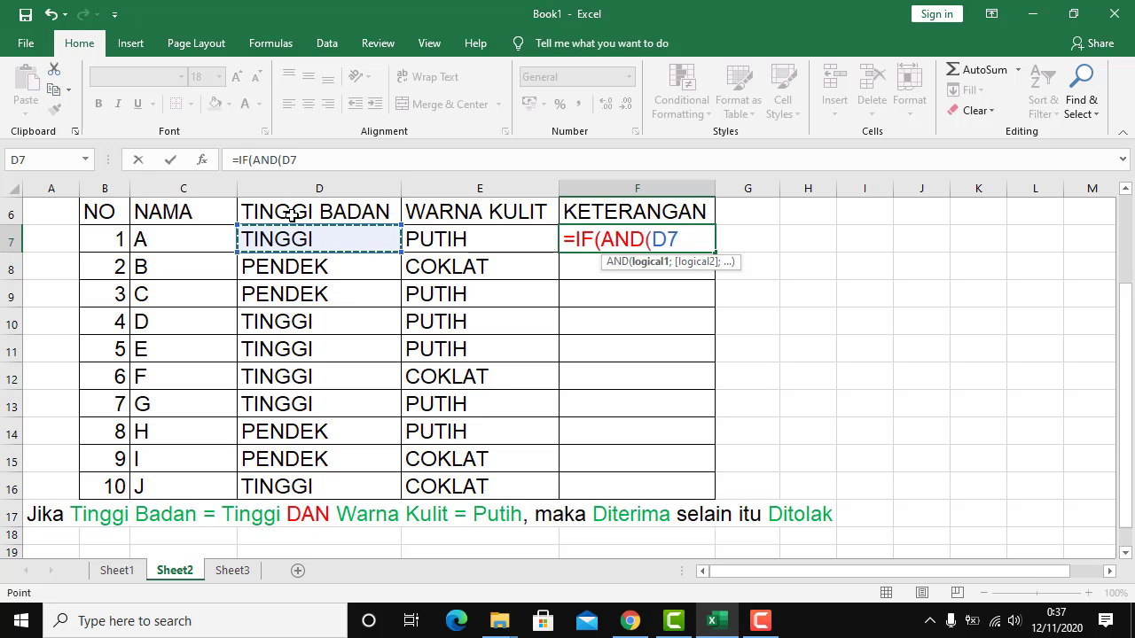
type("=")
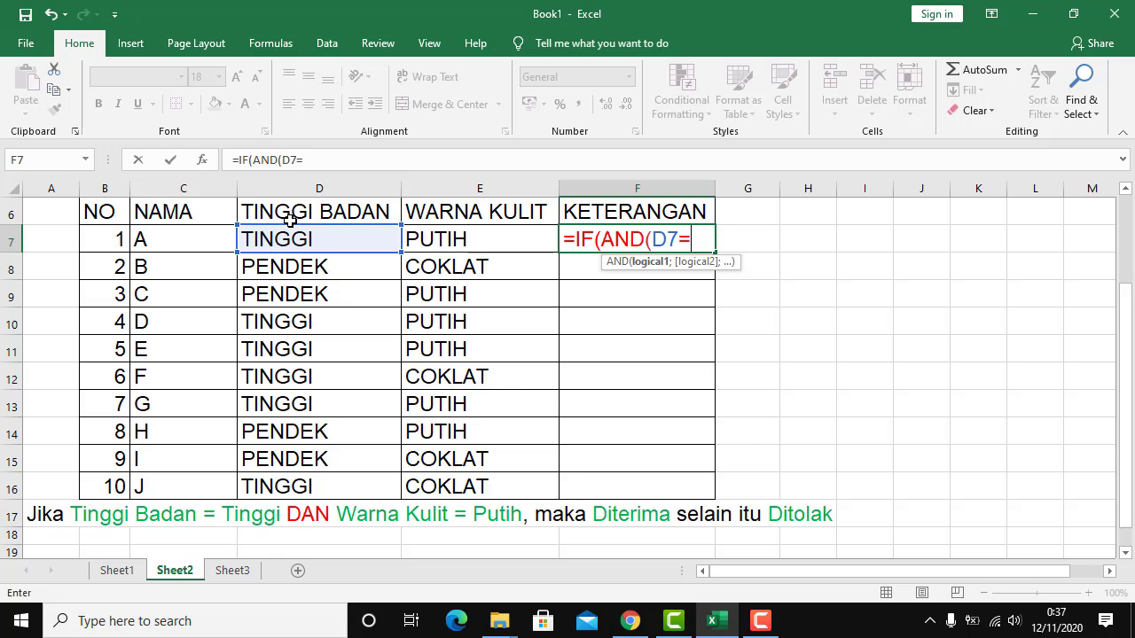
type("\"TINGGI")
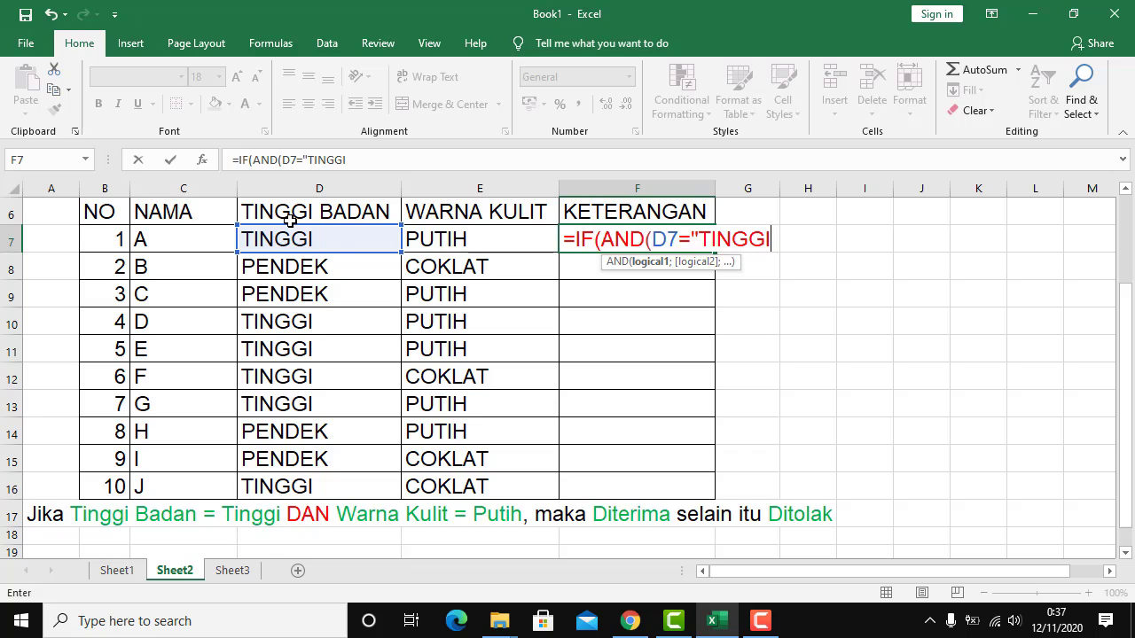
type("\";")
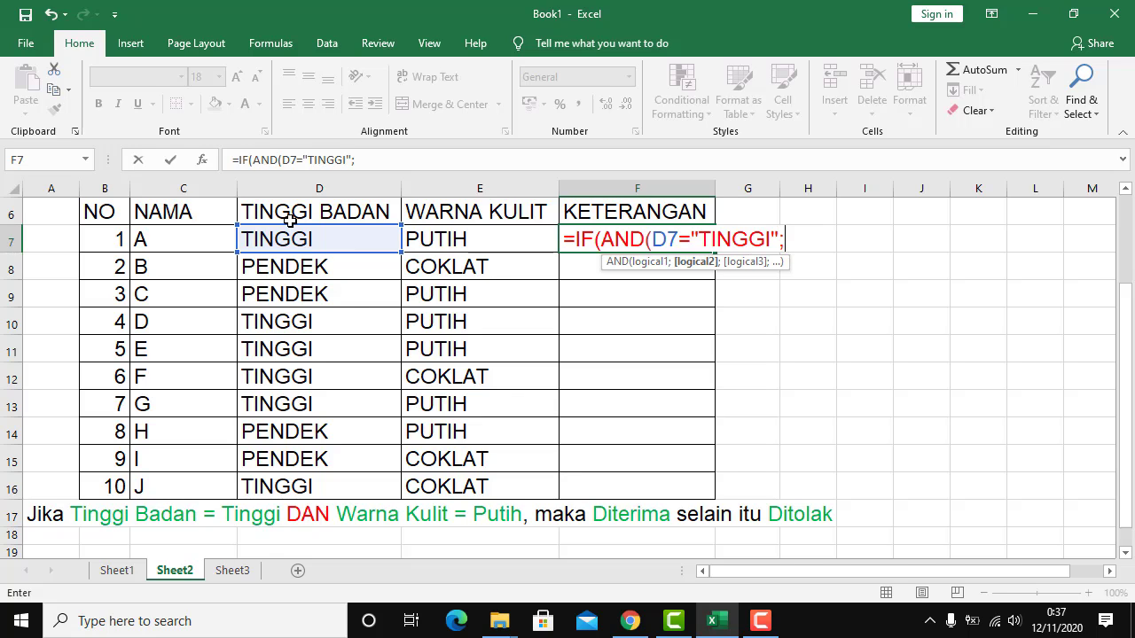
Add the skin colour condition E7="PUTIH" as the second AND argument and close the AND function.
left_click(503, 231)
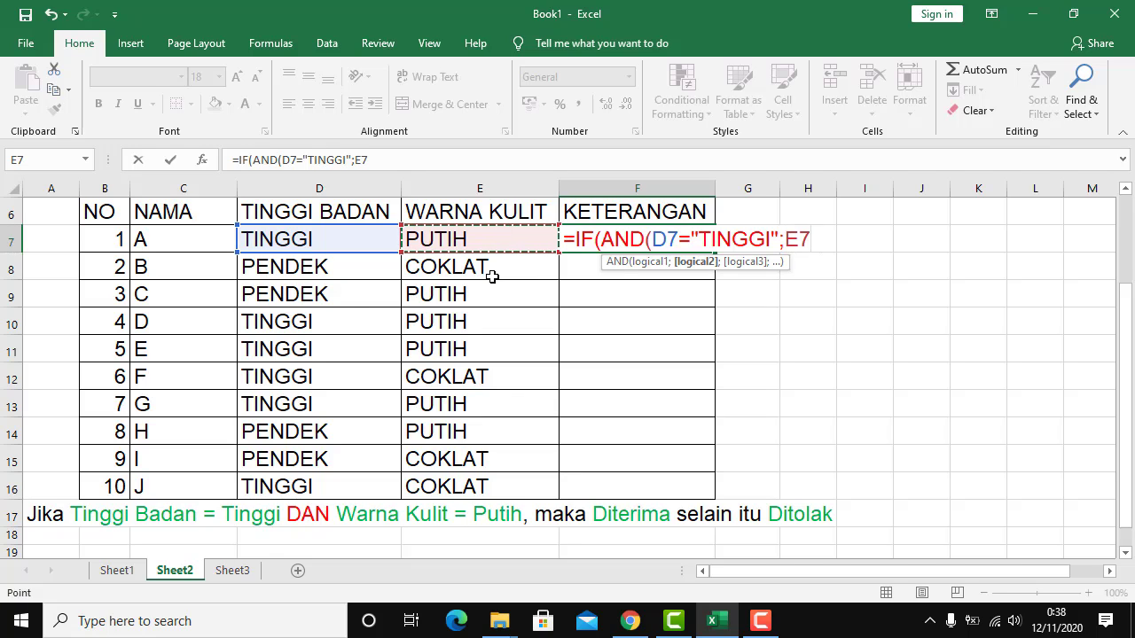
type("=\"PUTIH")
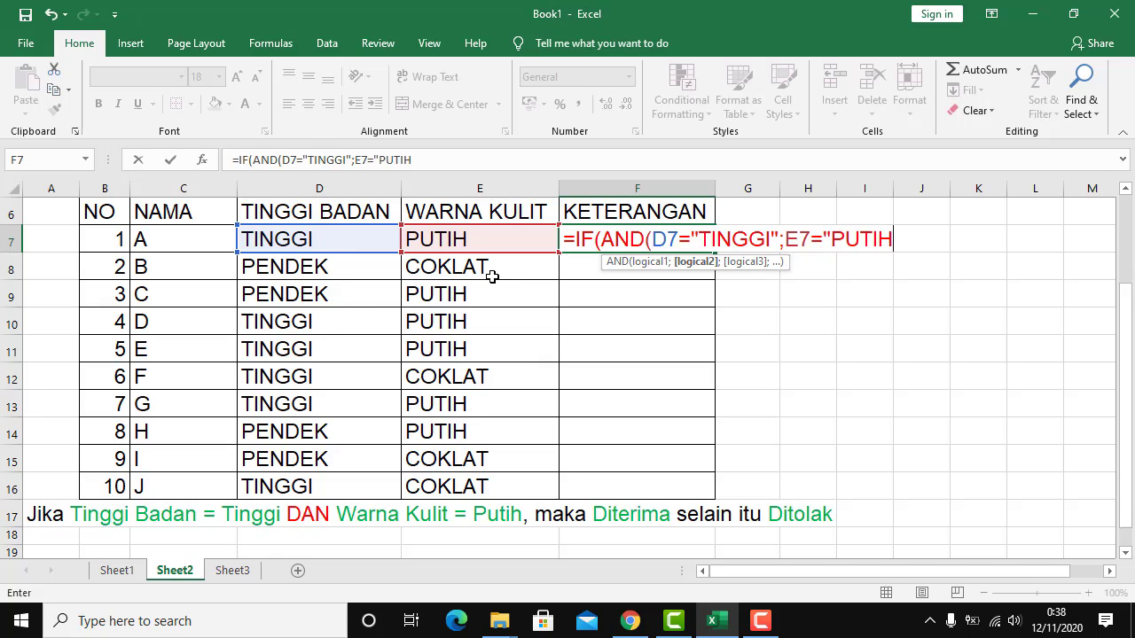
type("\"")
type(")")
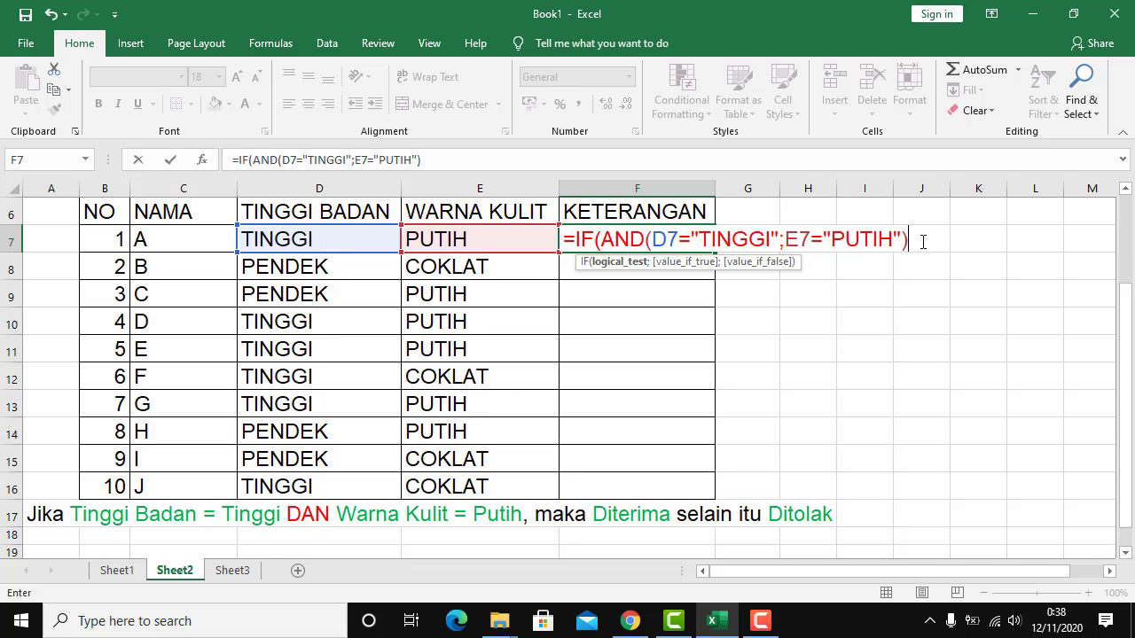
Close the IF function in F7 and try to confirm the formula with only its AND test.
type(")")
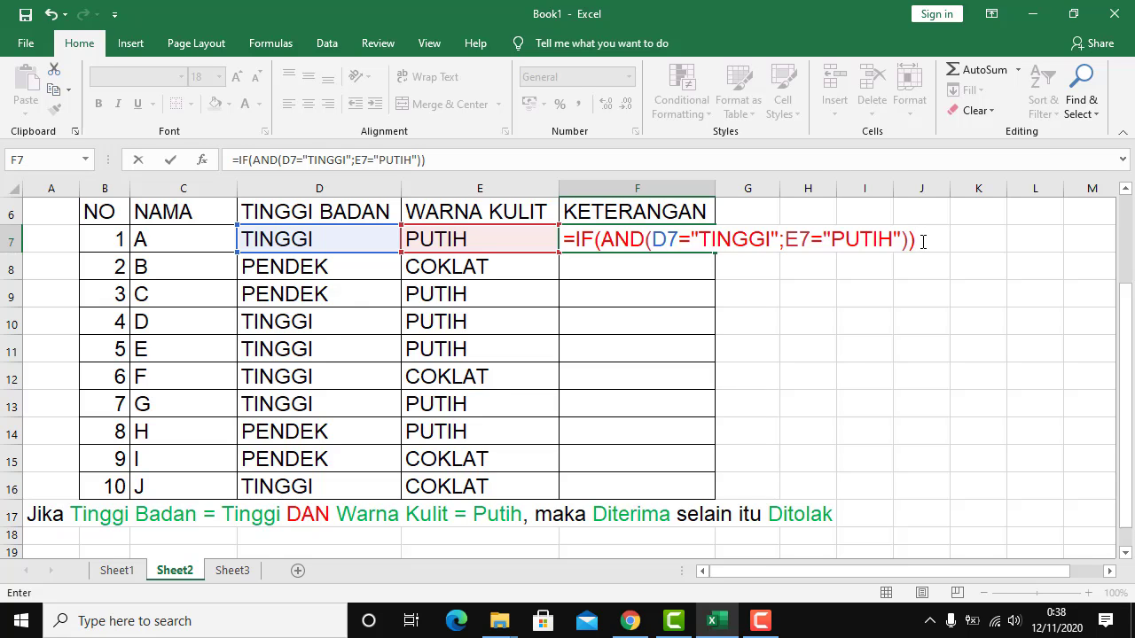
key("Return")
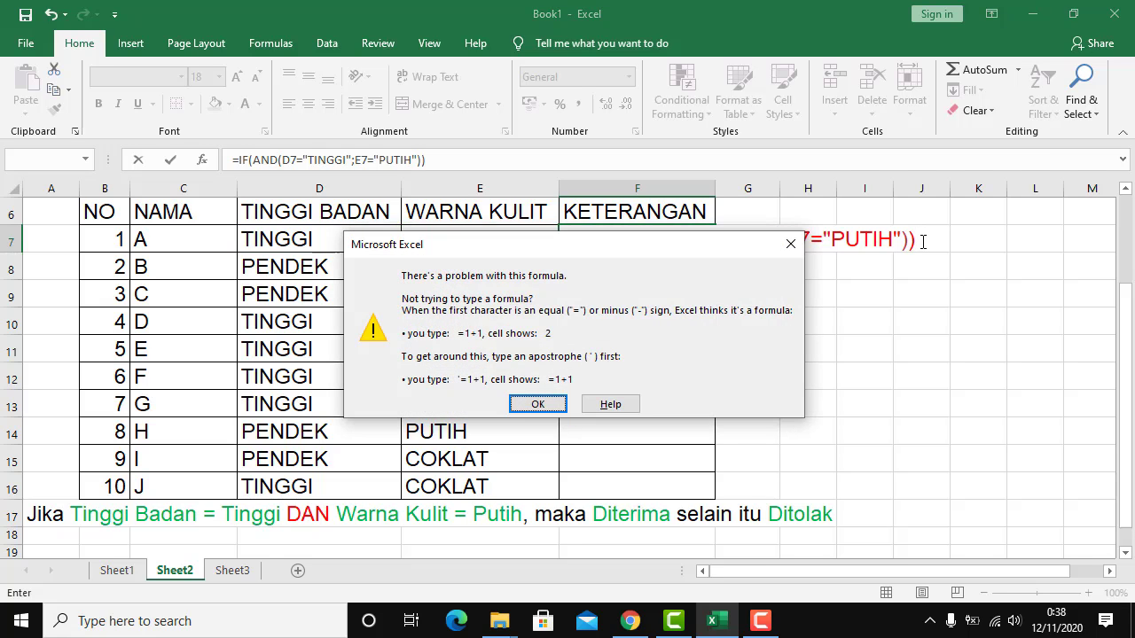
key("Return")
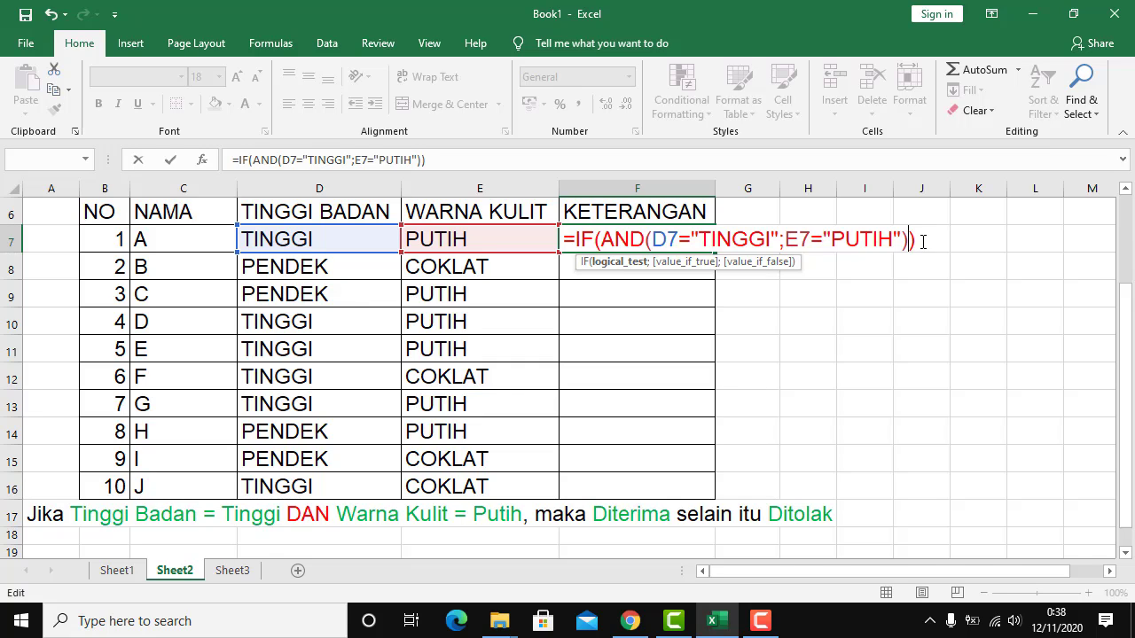
key("Return")
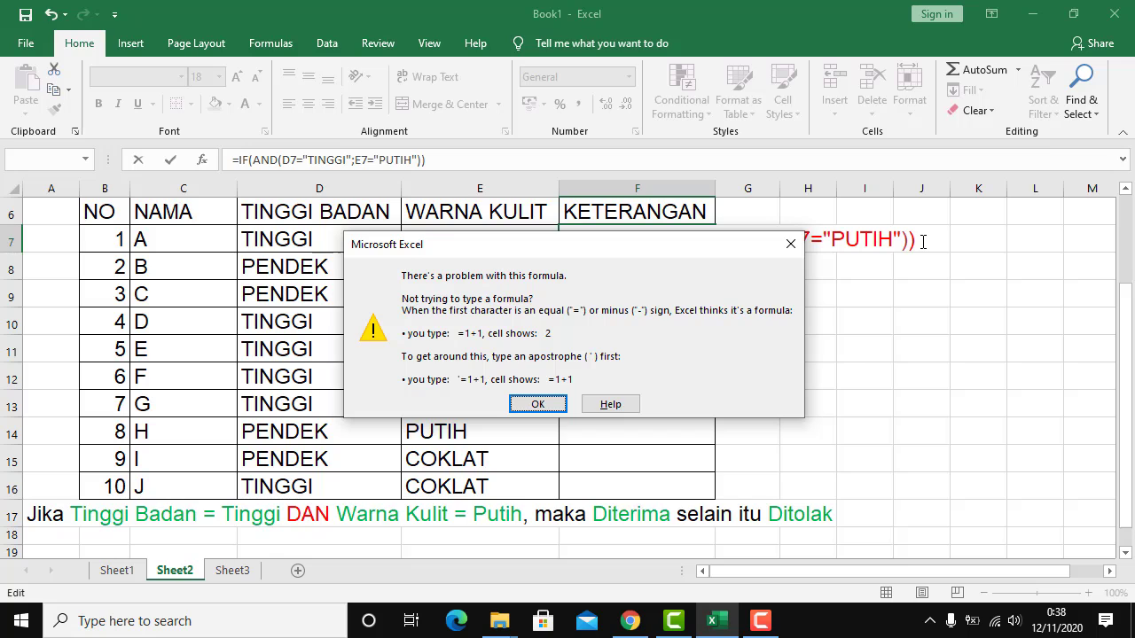
key("Return")
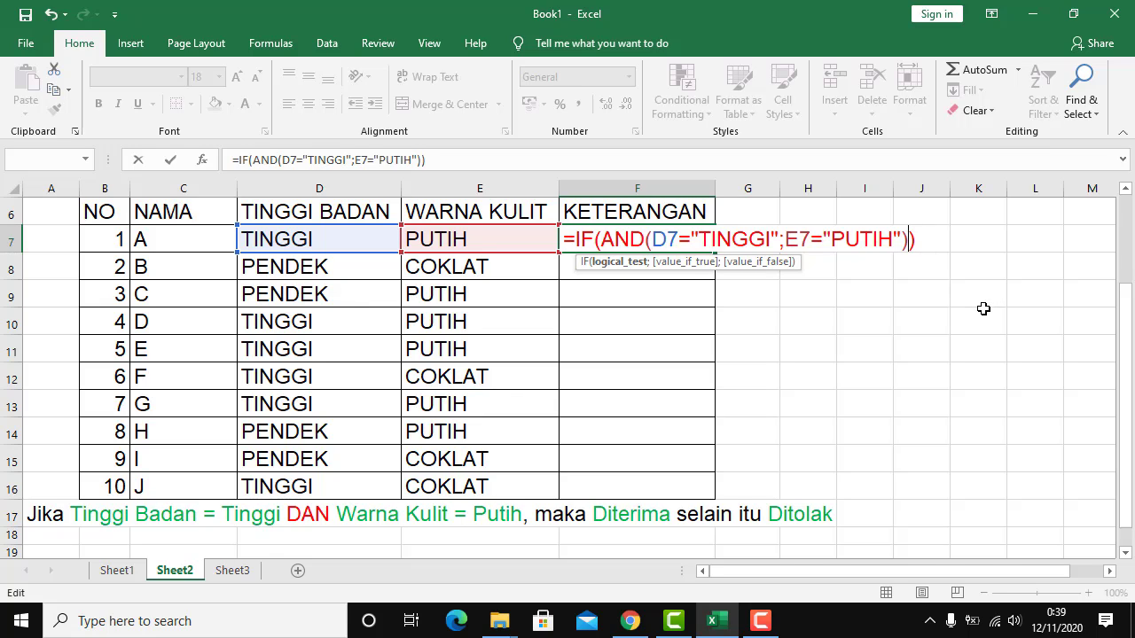
Add "DITERIMA" as the true value and "DITOLAK" as the false value of the IF formula in F7, and confirm it.
type(";")
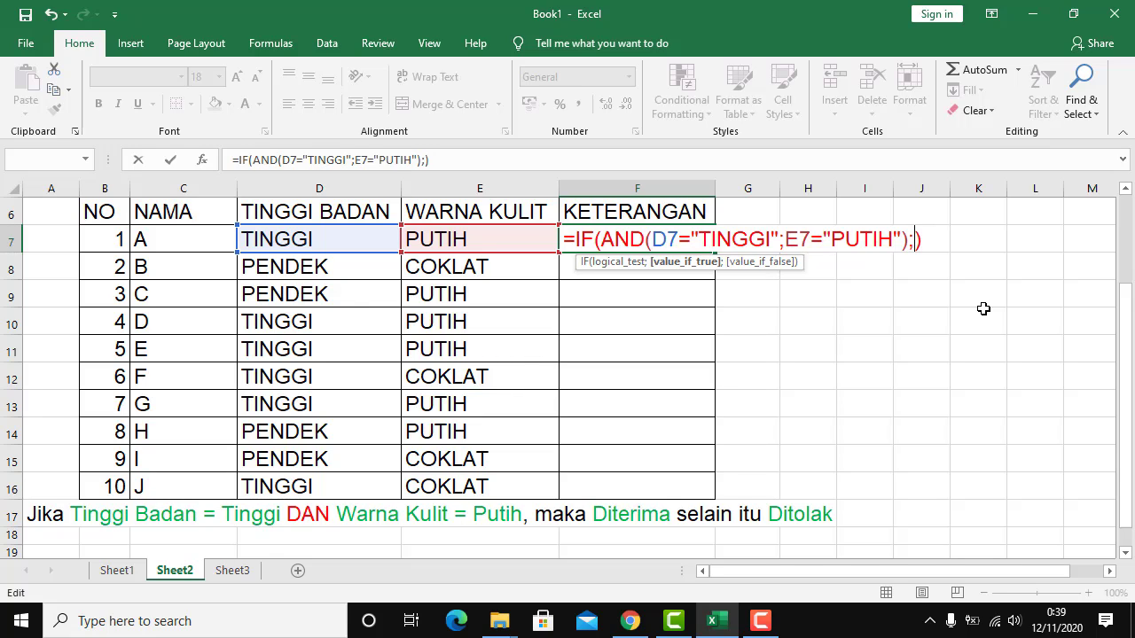
type("\"DITERIMA")
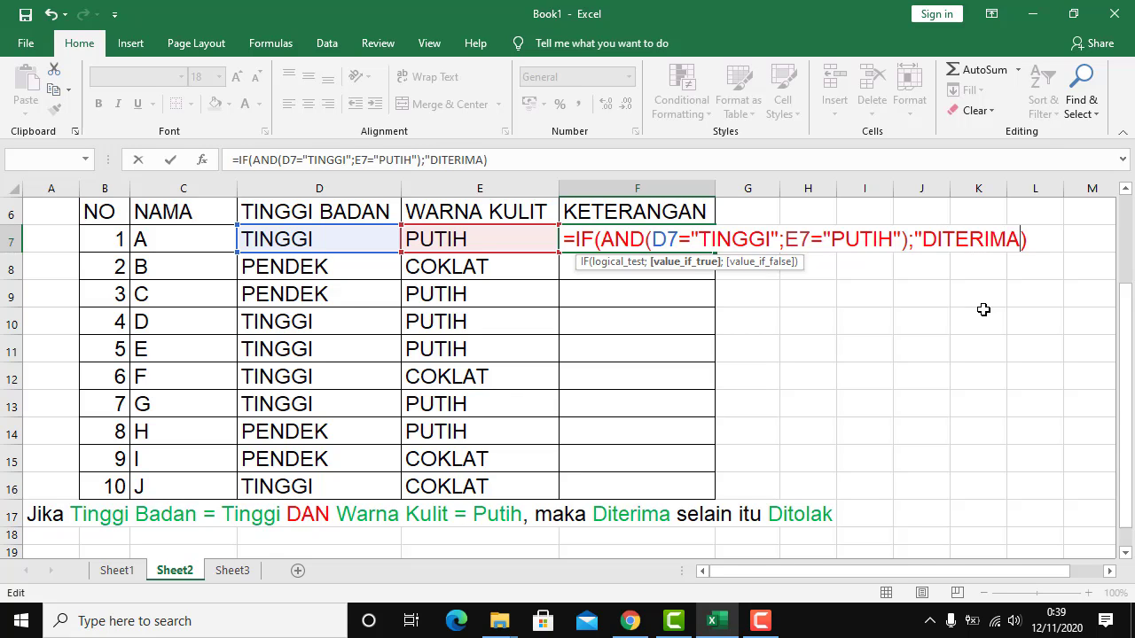
type("\";")
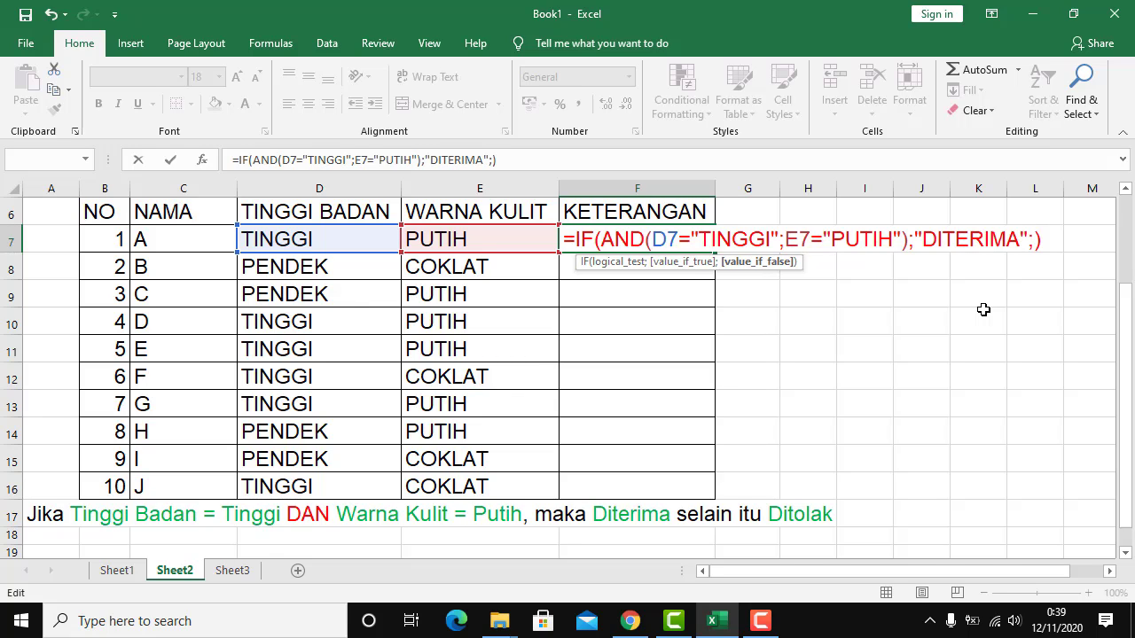
type("\"DITO")
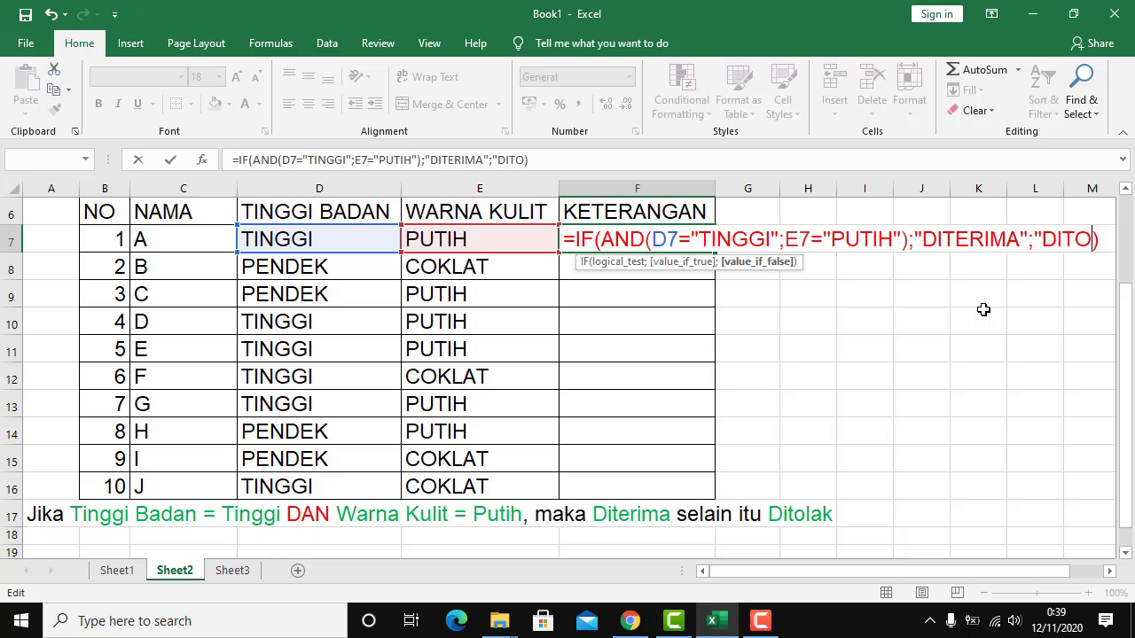
type("LAK")
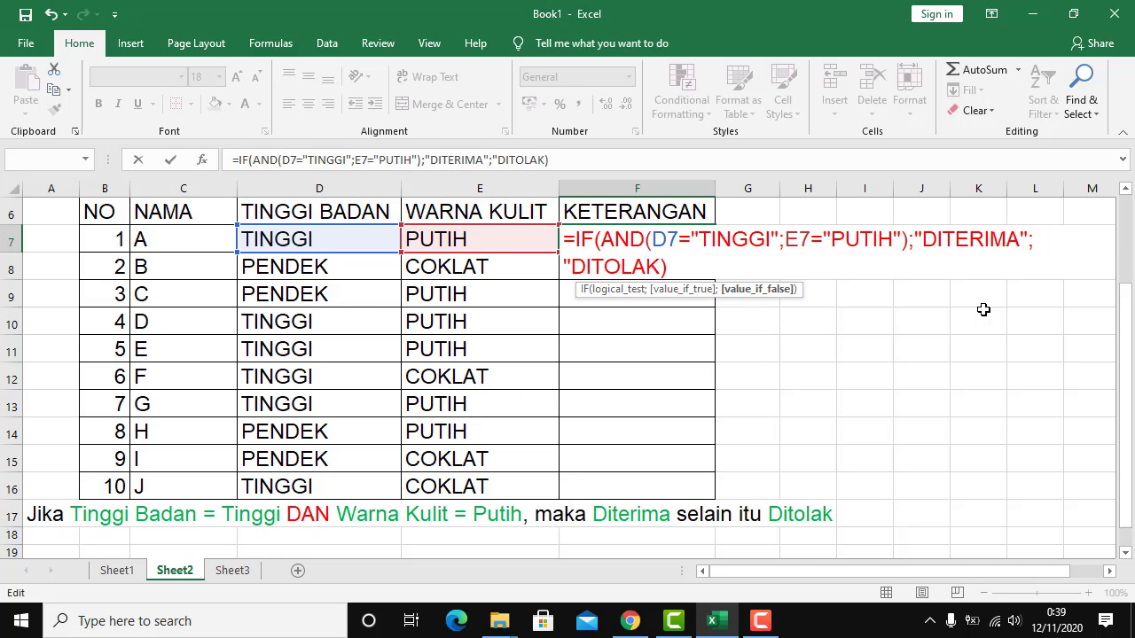
type("\"")
key("Return")
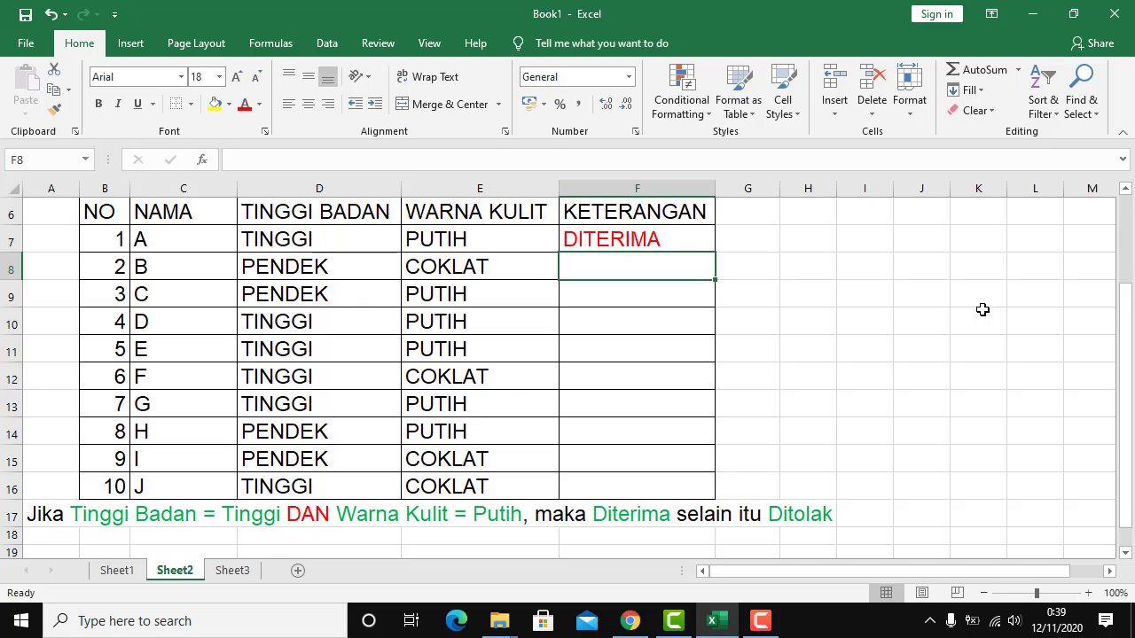
Fill the F7 formula down the KETERANGAN column through the last participant and clear the surplus result covering the rule text in F17.
key("Up")
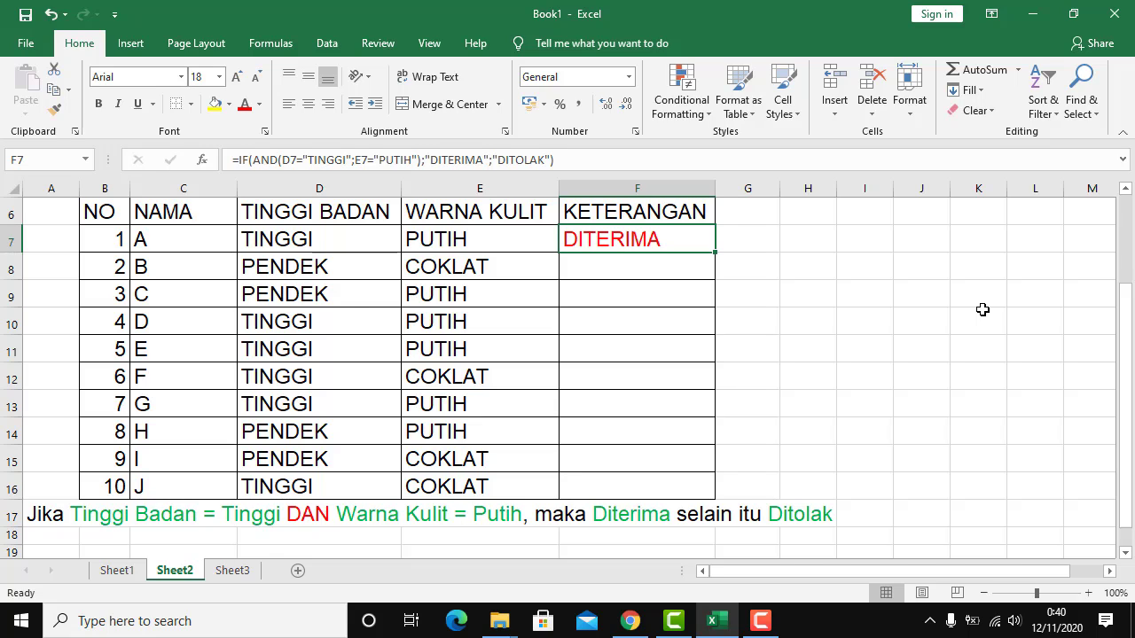
double_click(715, 252)
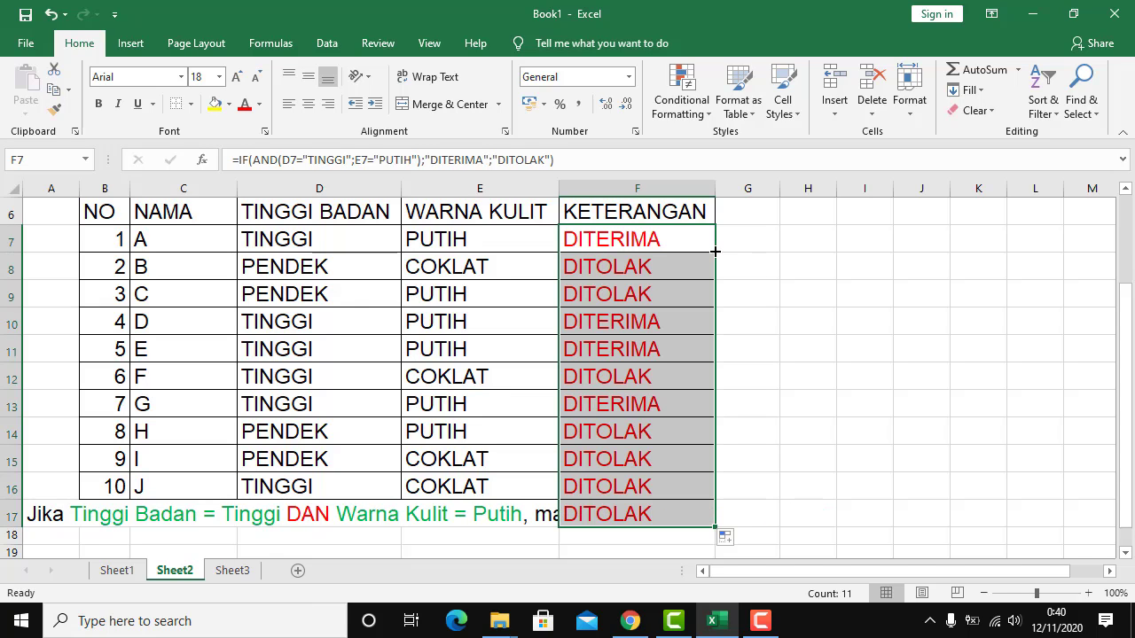
left_click(768, 509)
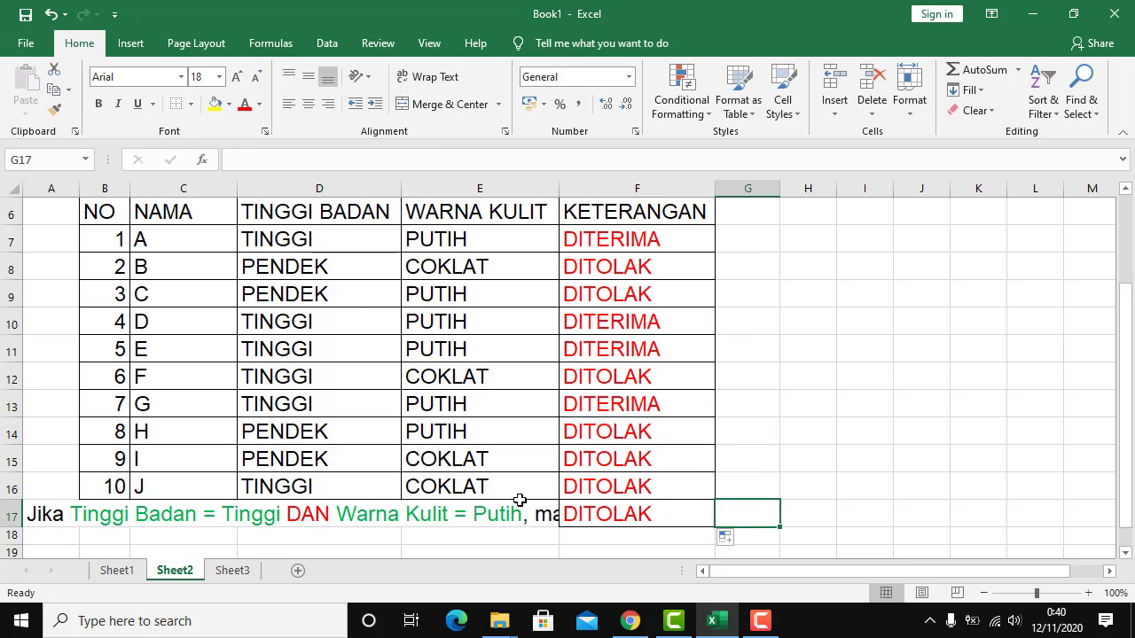
left_click(585, 512)
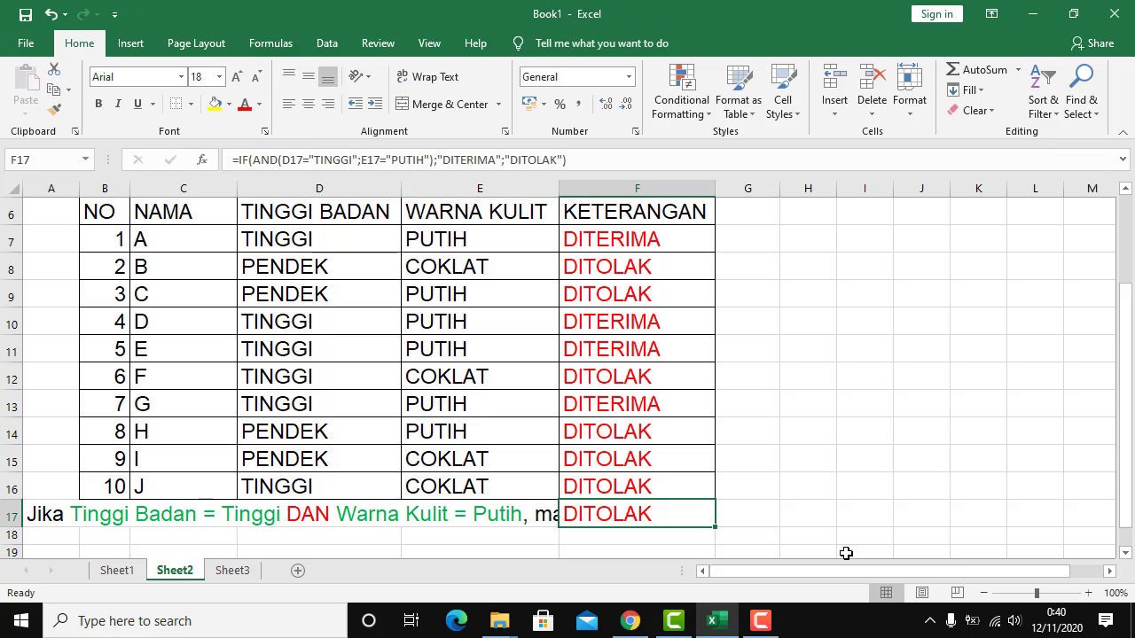
key("Delete")
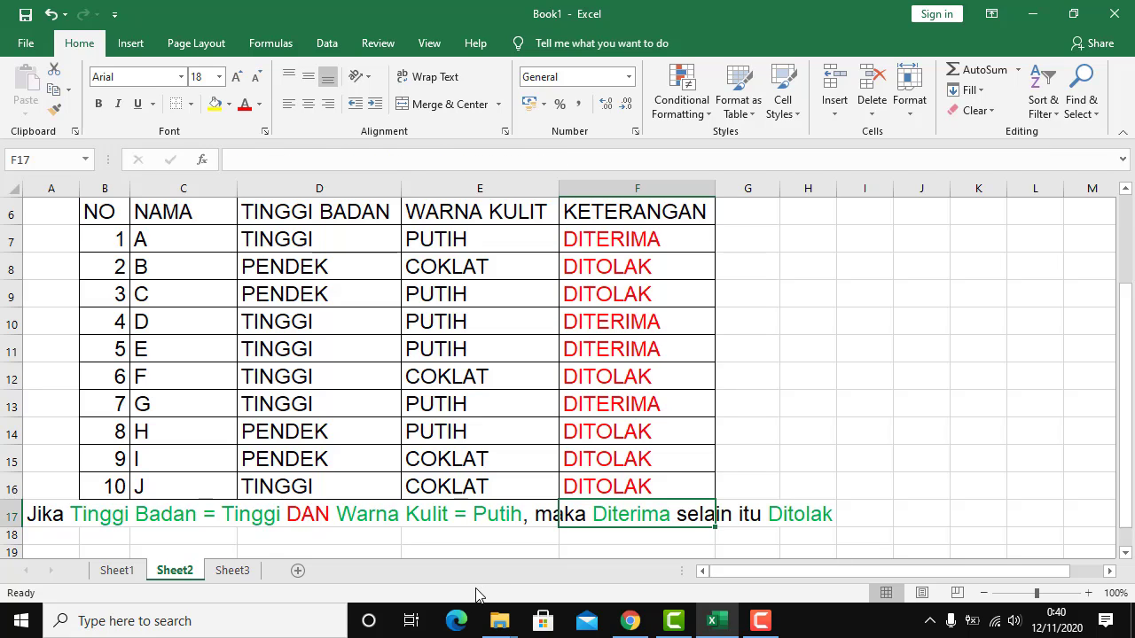
left_click(803, 476)
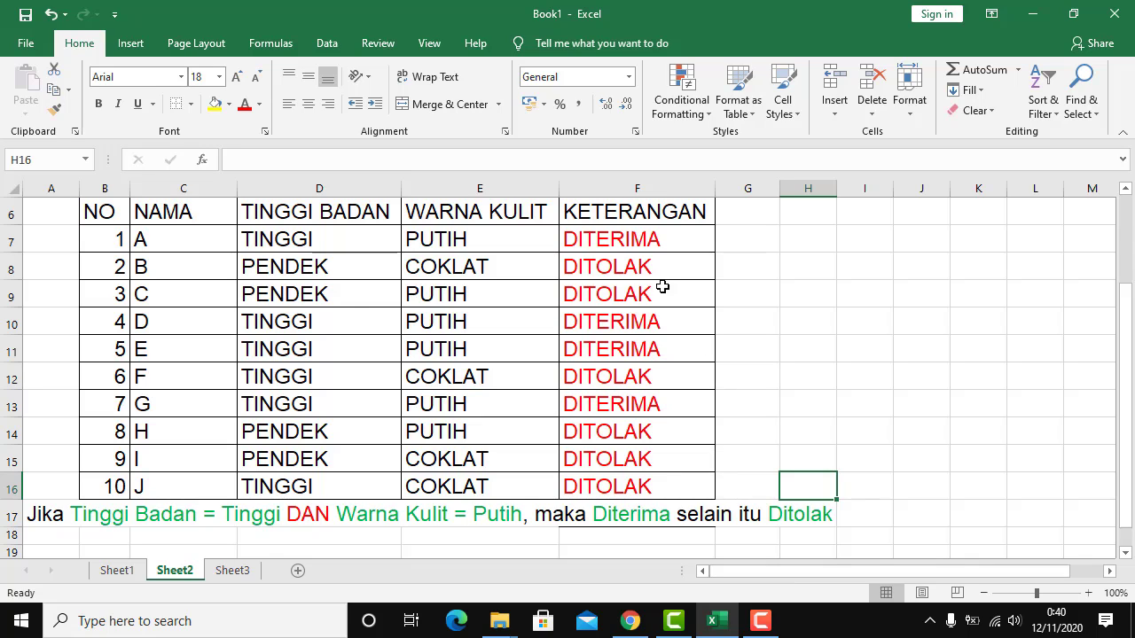
Check the first KETERANGAN results against height and skin colour, and review the IF AND formula in F7 without changing it.
left_click(658, 239)
left_click(647, 268)
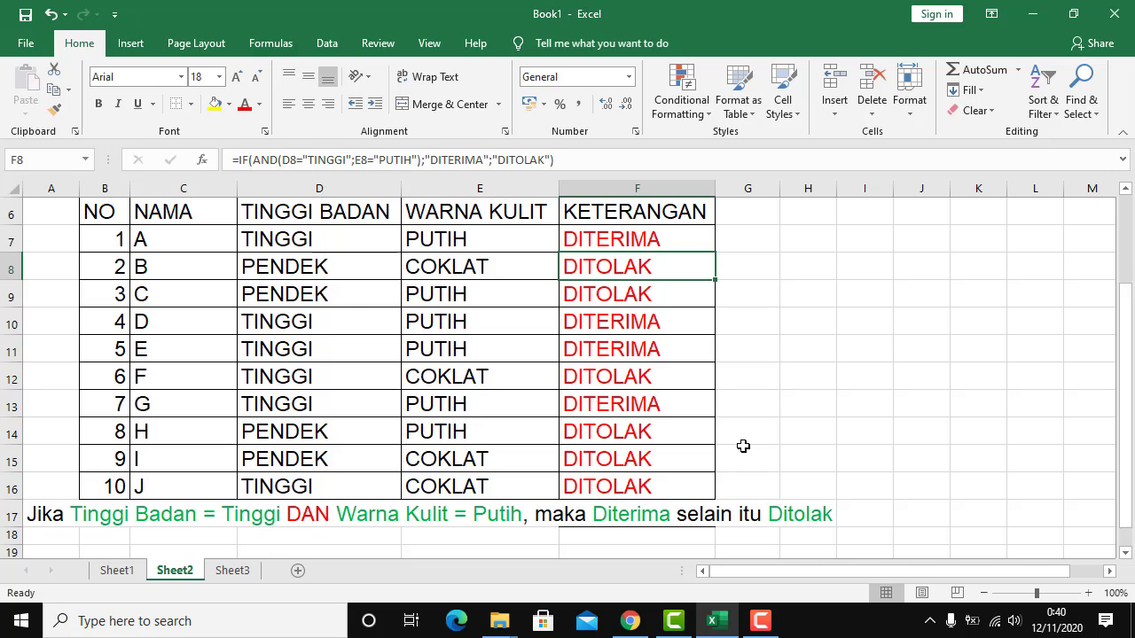
left_click(312, 238)
left_click(504, 244)
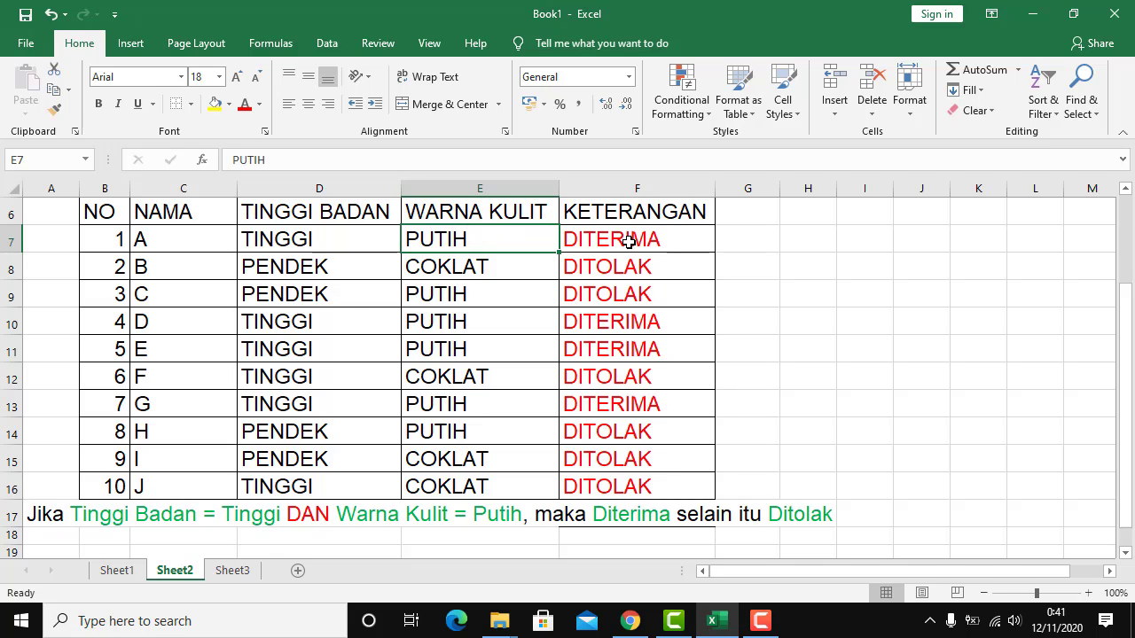
left_click(882, 359)
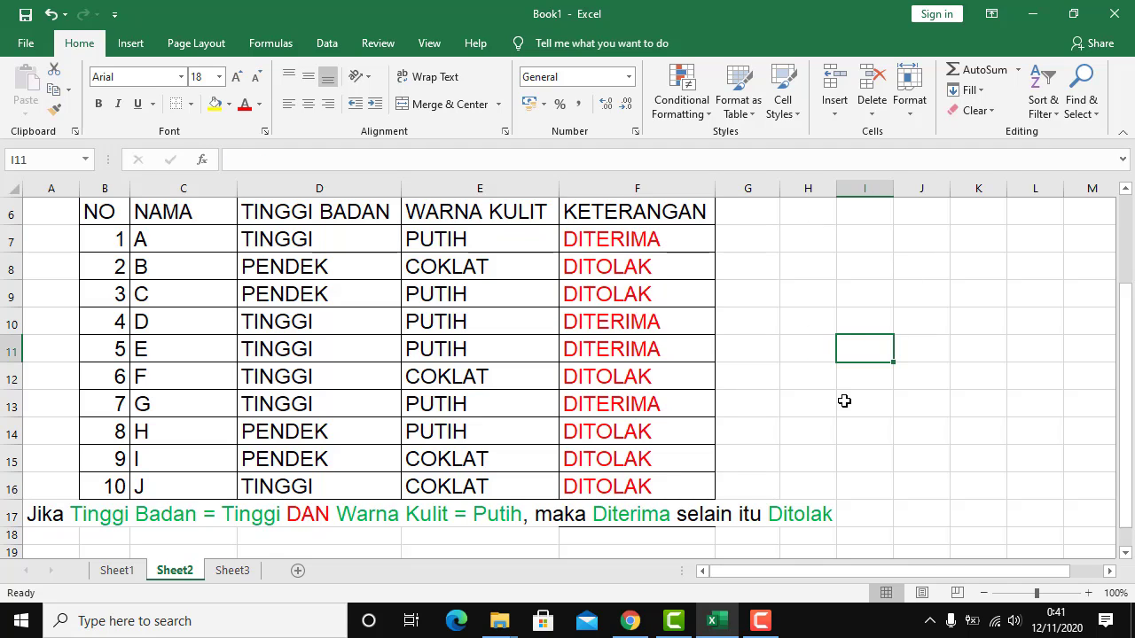
left_click(672, 241)
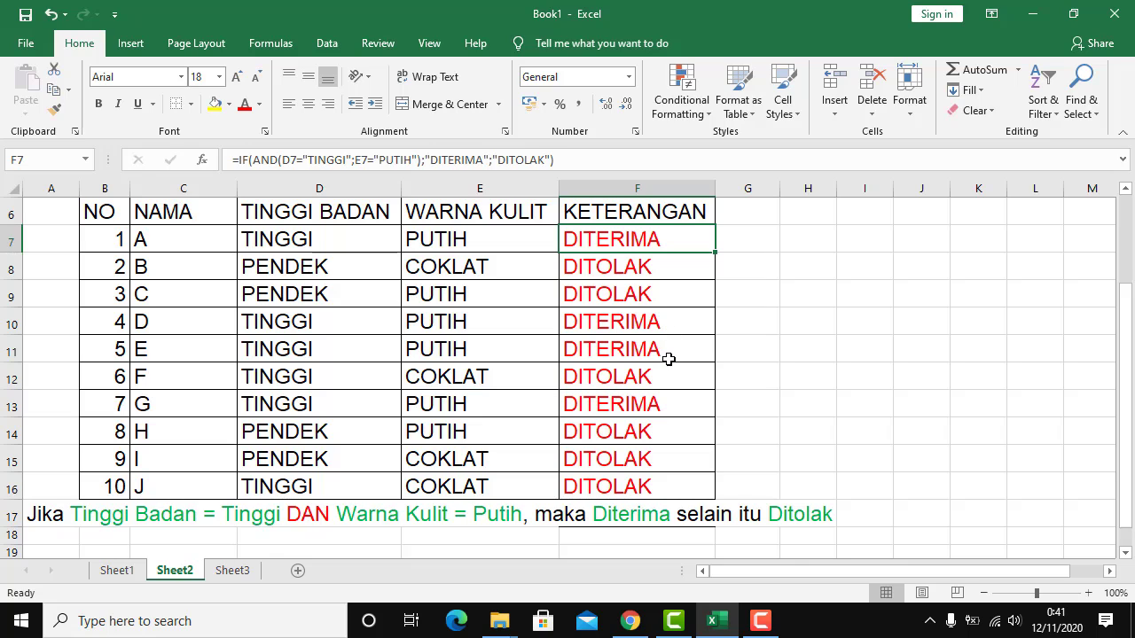
key("F2")
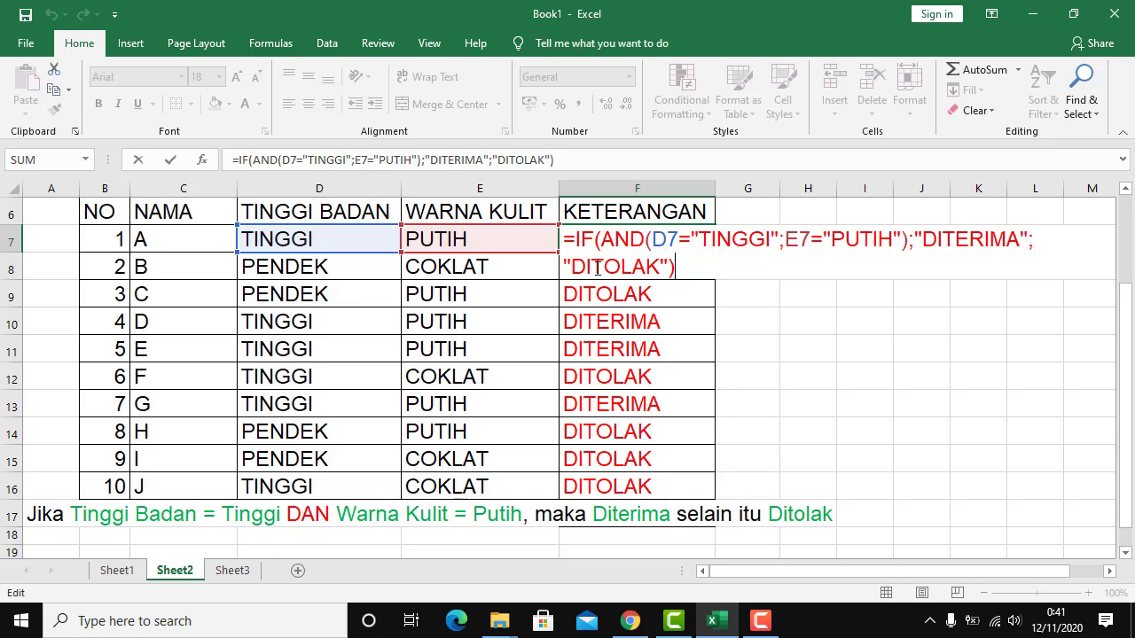
key("Return")
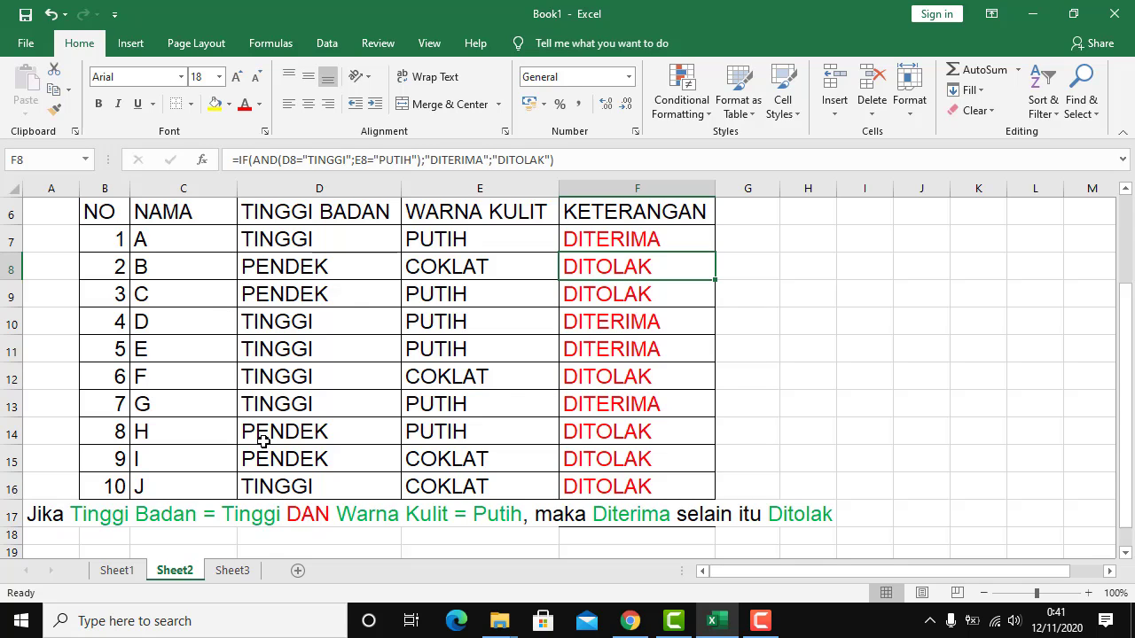
Switch to Sheet3 and look over its IF OR participant table and the rule text below it.
left_click(244, 573)
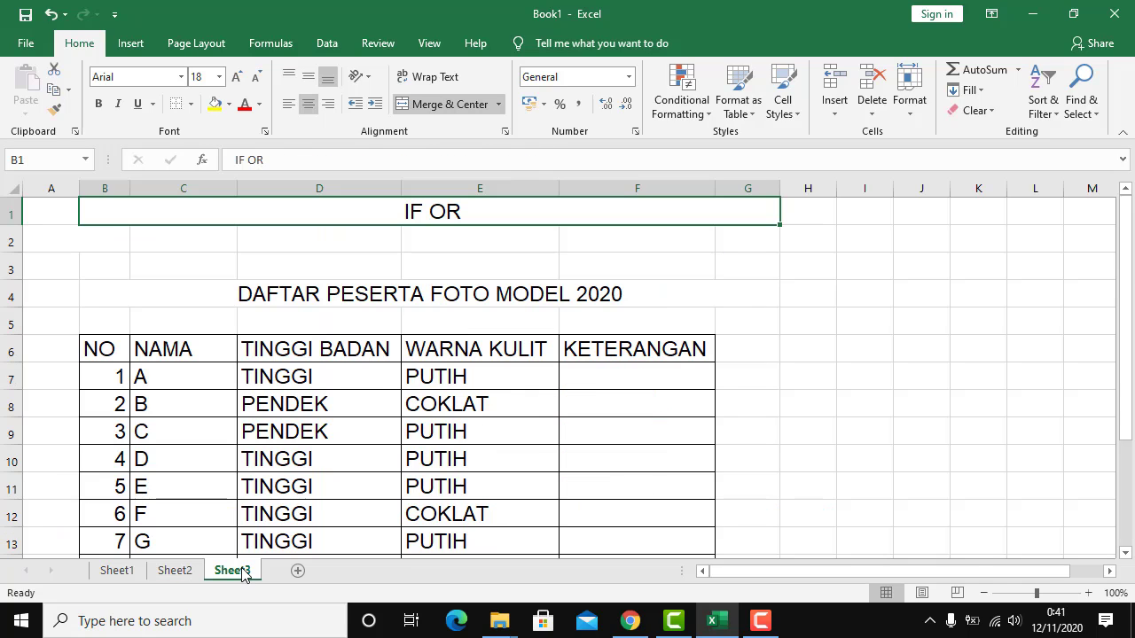
left_click(855, 314)
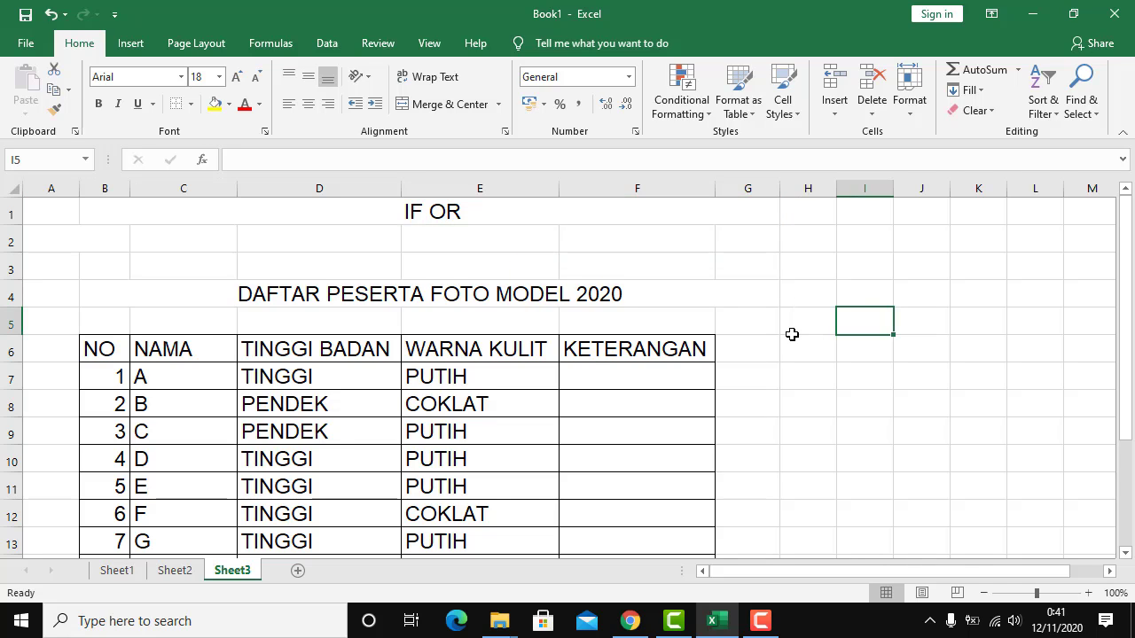
scroll(791, 334, "down", 2)
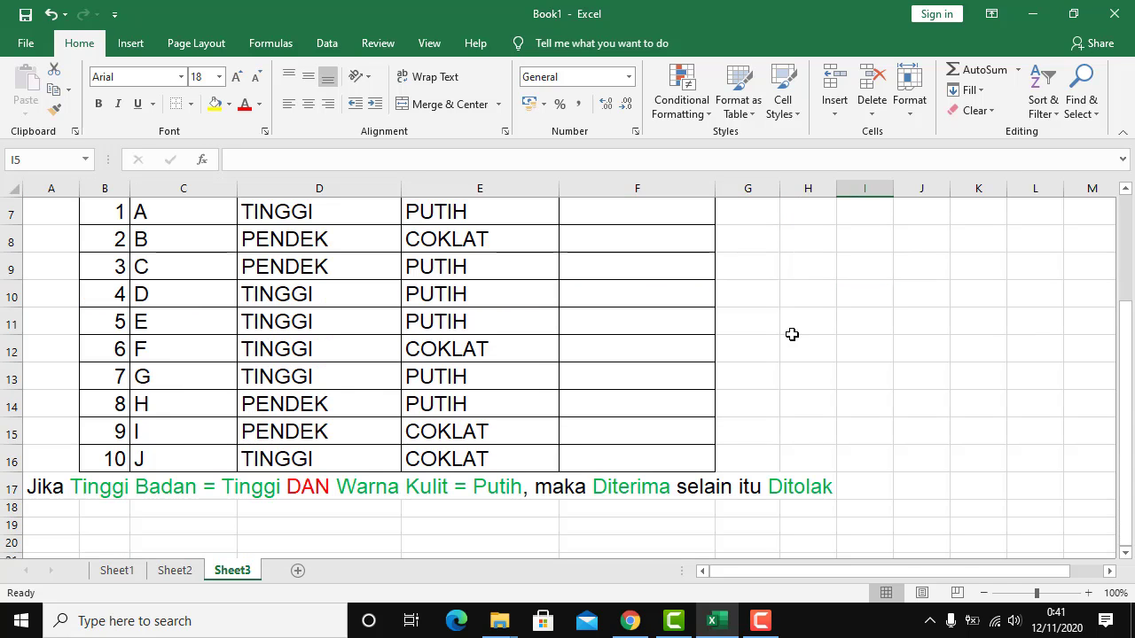
left_click(316, 487)
scroll(301, 360, "up", 2)
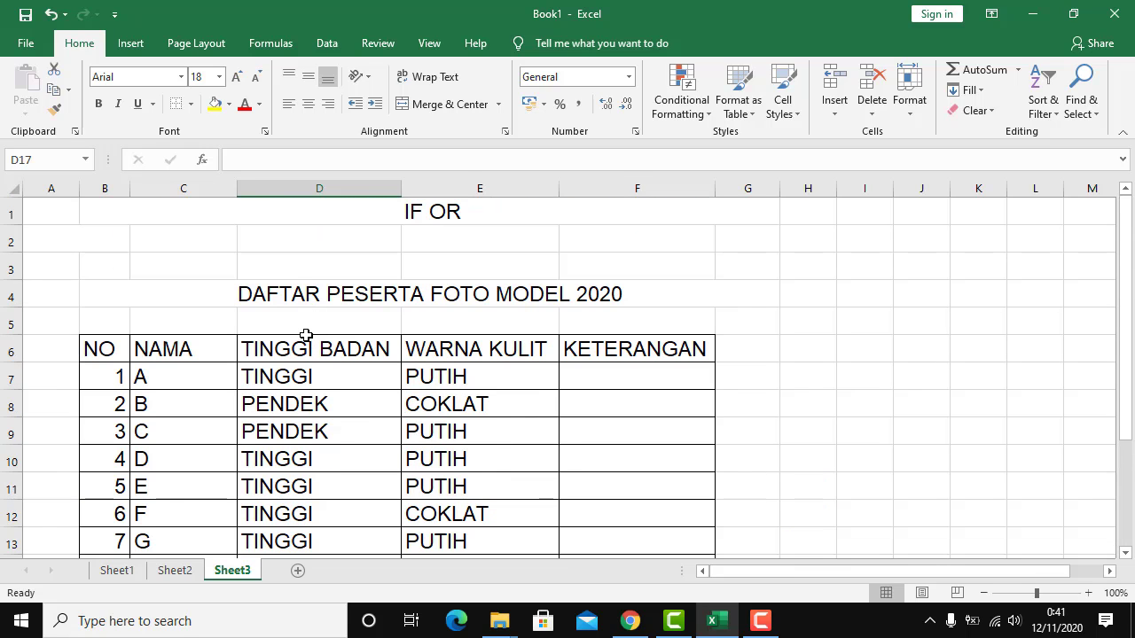
scroll(306, 330, "down", 1)
scroll(306, 330, "down", 1)
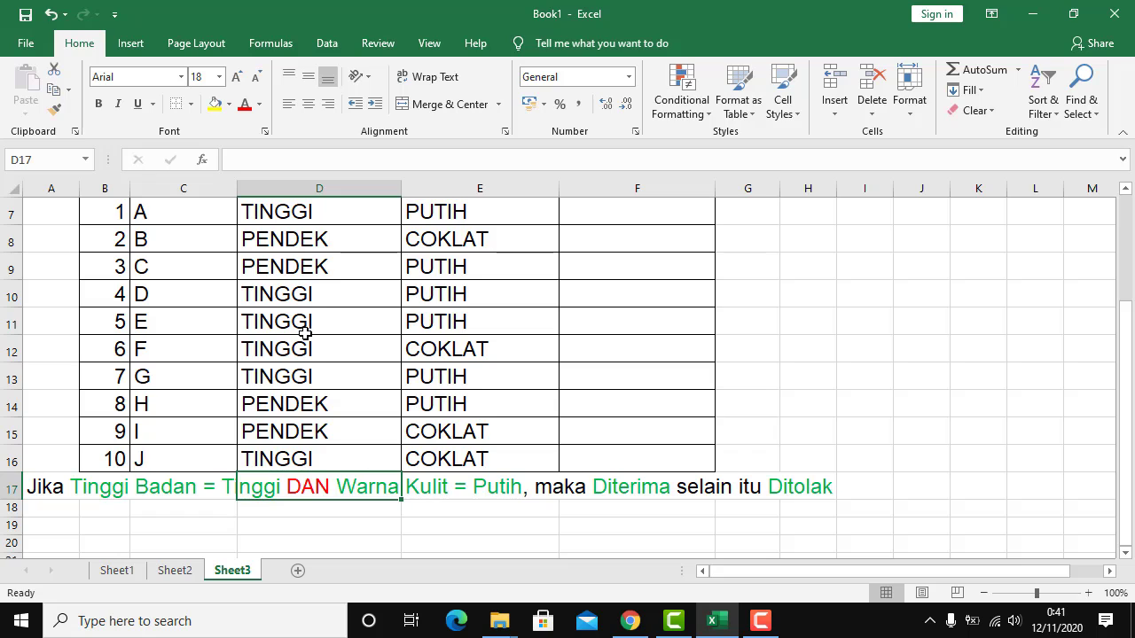
Replace the word DAN with OR in the rule text in cell A17 of Sheet3, and reread the rule and table.
left_click(38, 487)
key("F2")
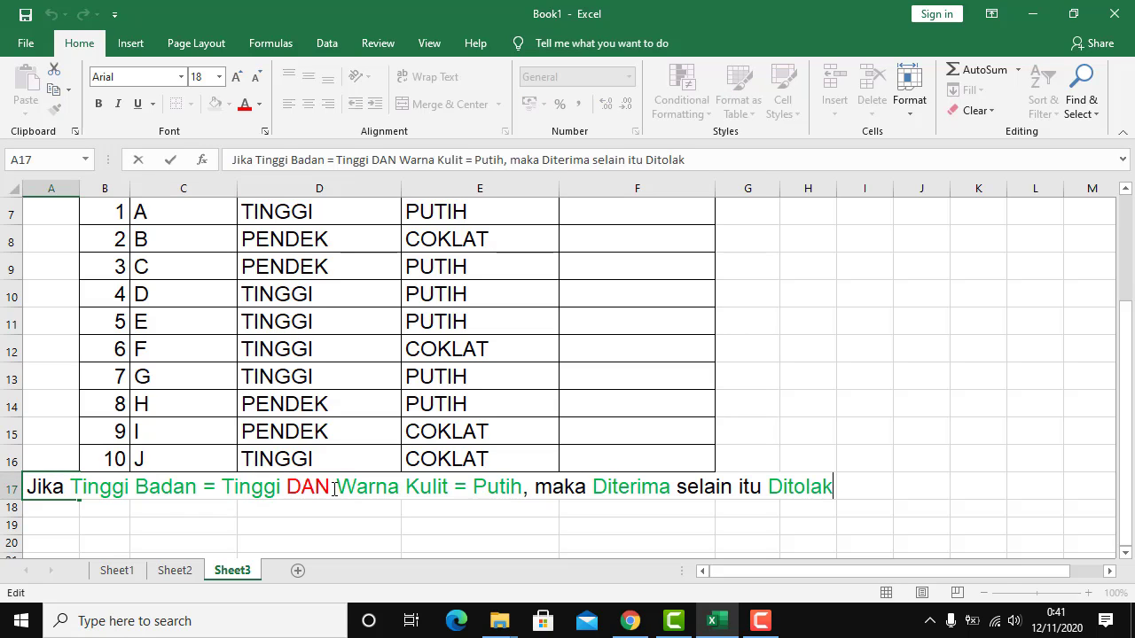
left_click_drag(333, 487, 286, 487)
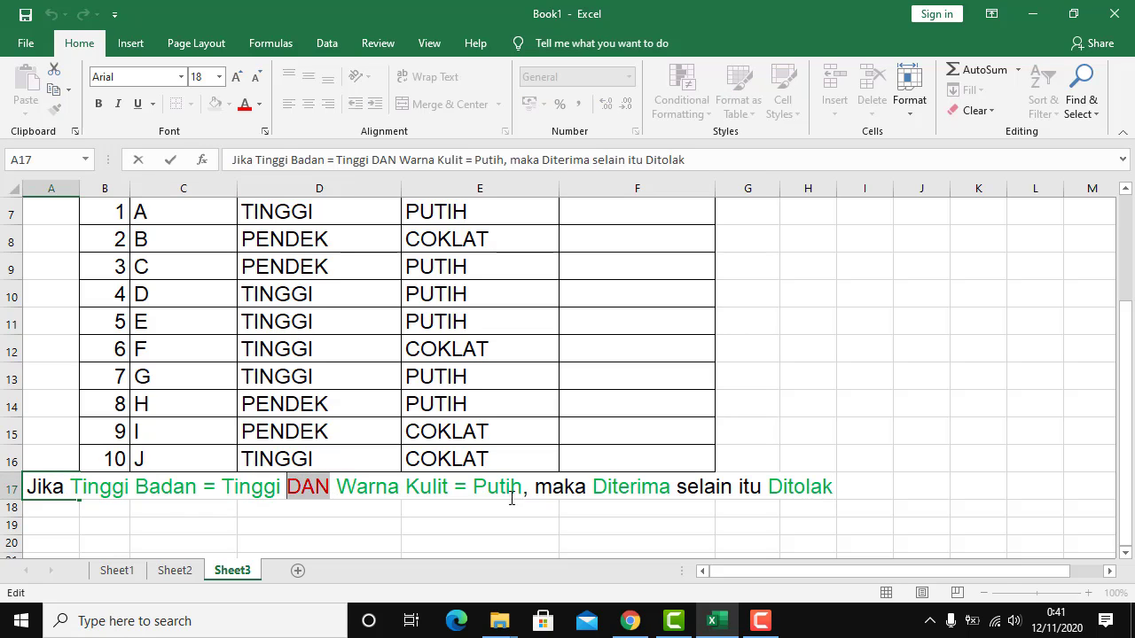
type("OR")
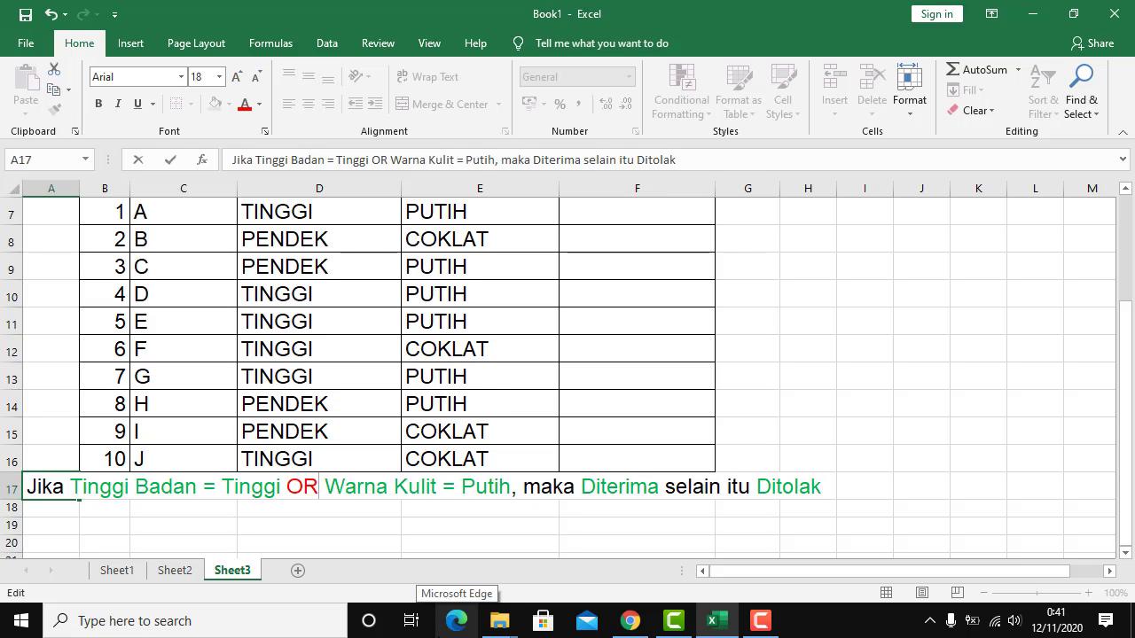
key("Return")
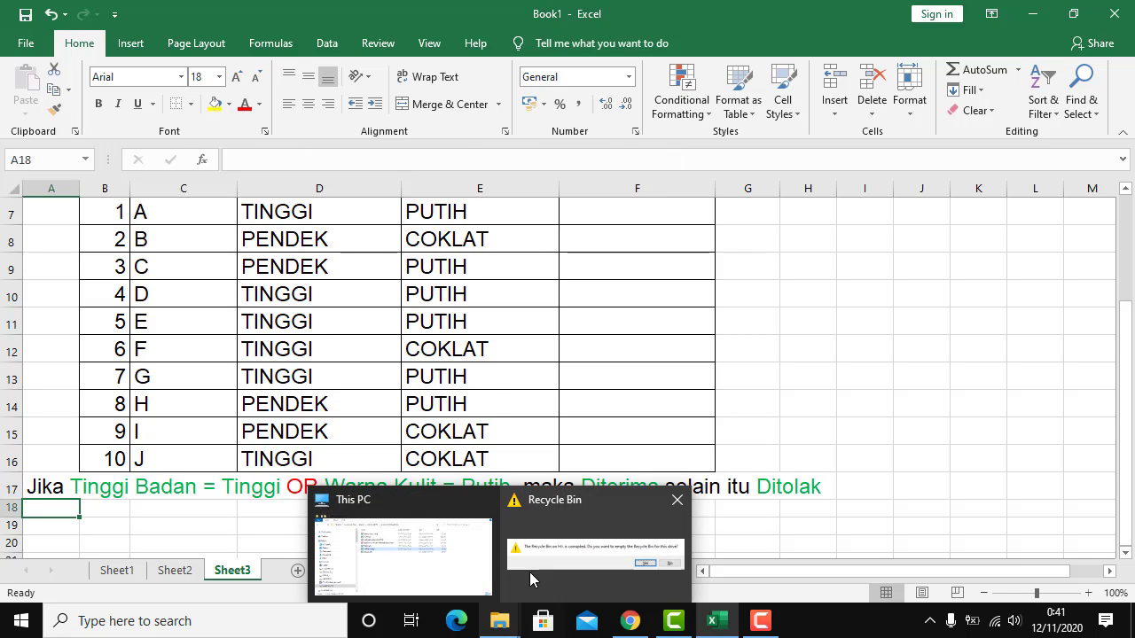
left_click(163, 528)
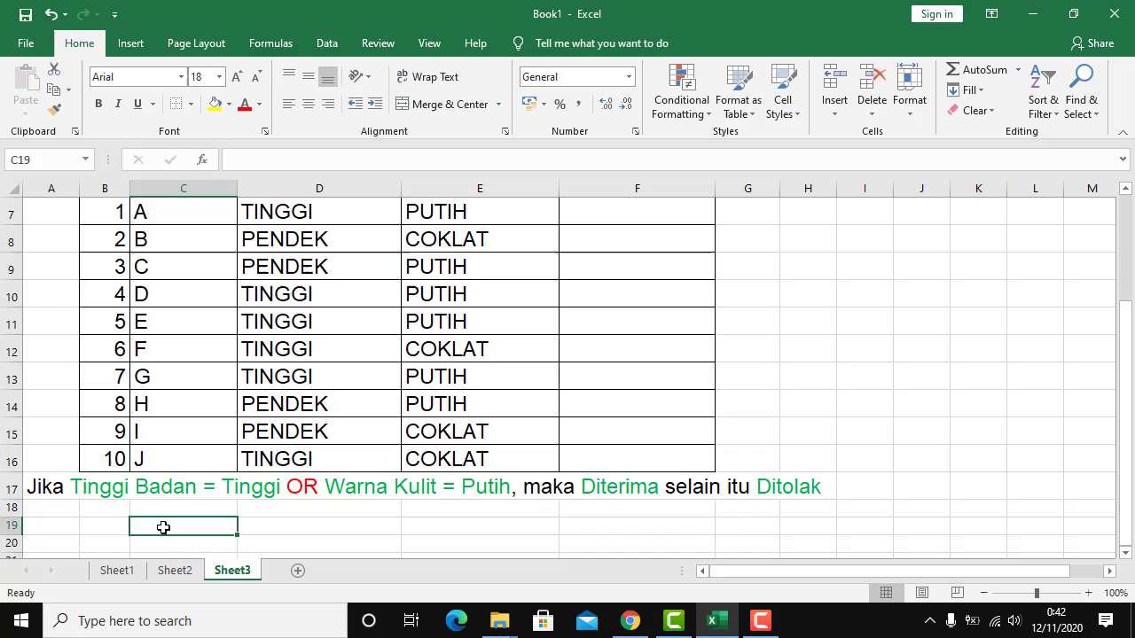
left_click(49, 487)
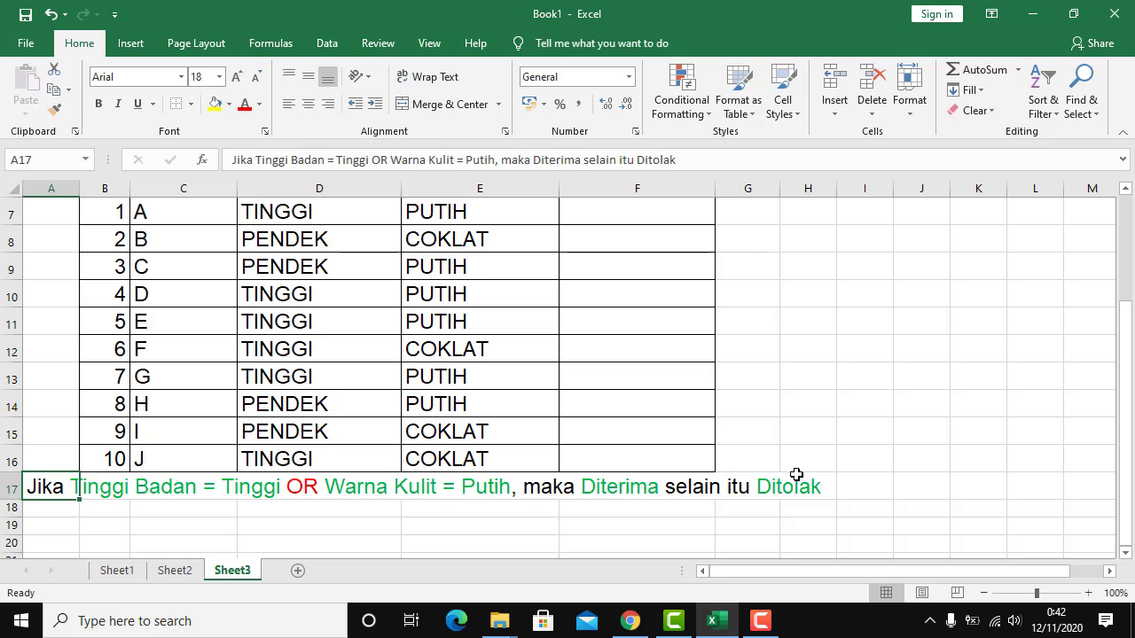
scroll(804, 484, "up", 1)
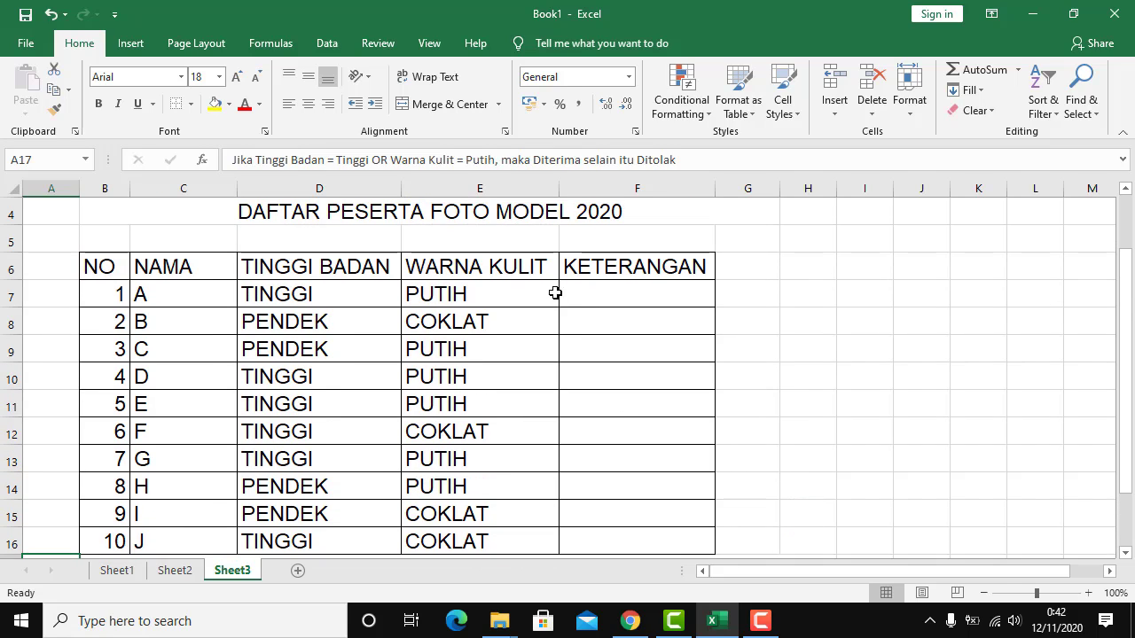
Start an IF formula in F7 of Sheet3 with the test OR(D7="TINGGI";E7="PUTIH").
left_click(600, 301)
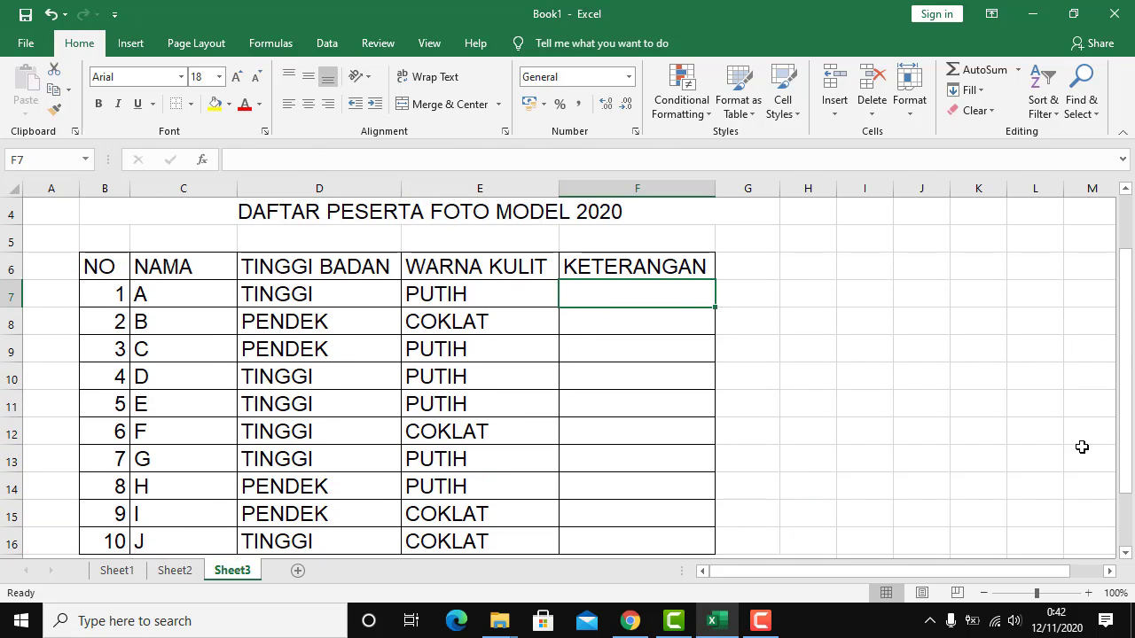
type("=")
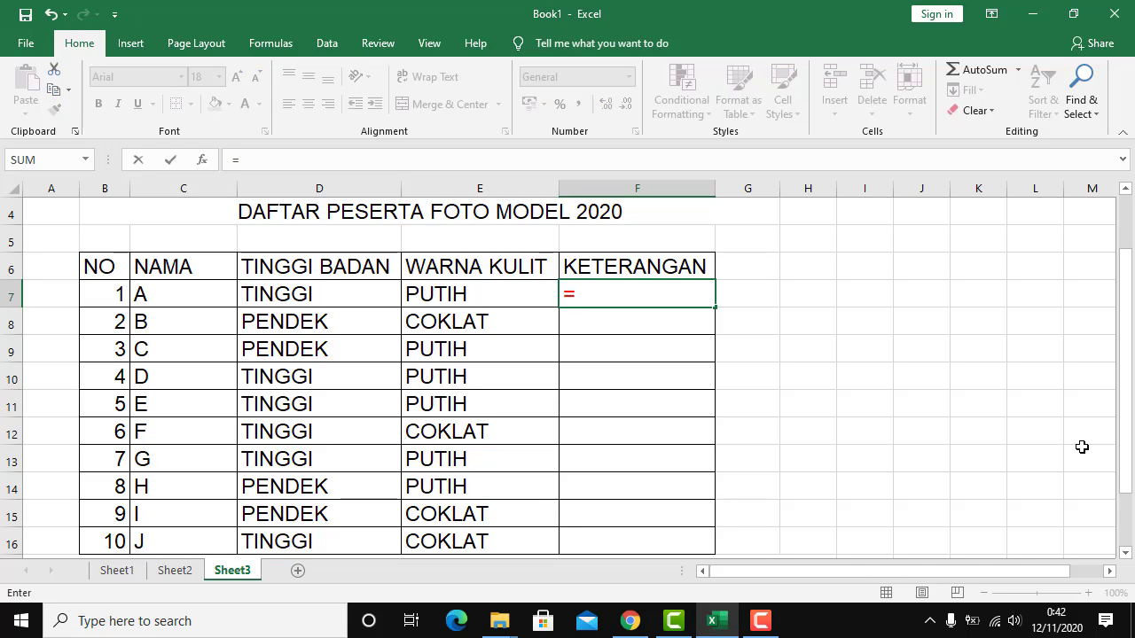
type("IF(")
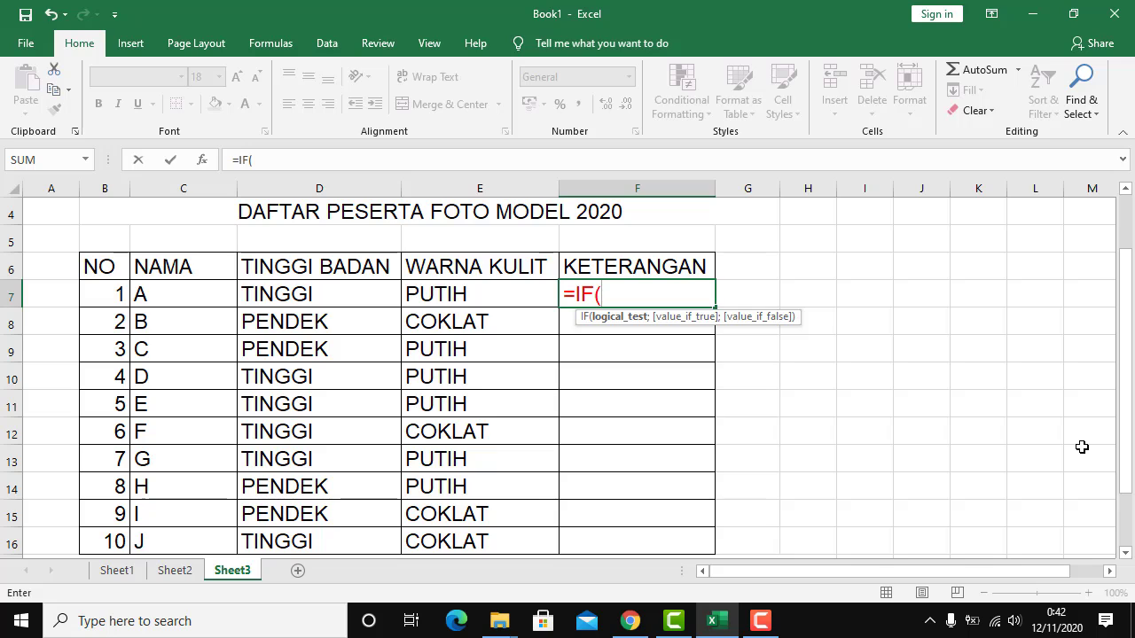
type("OR")
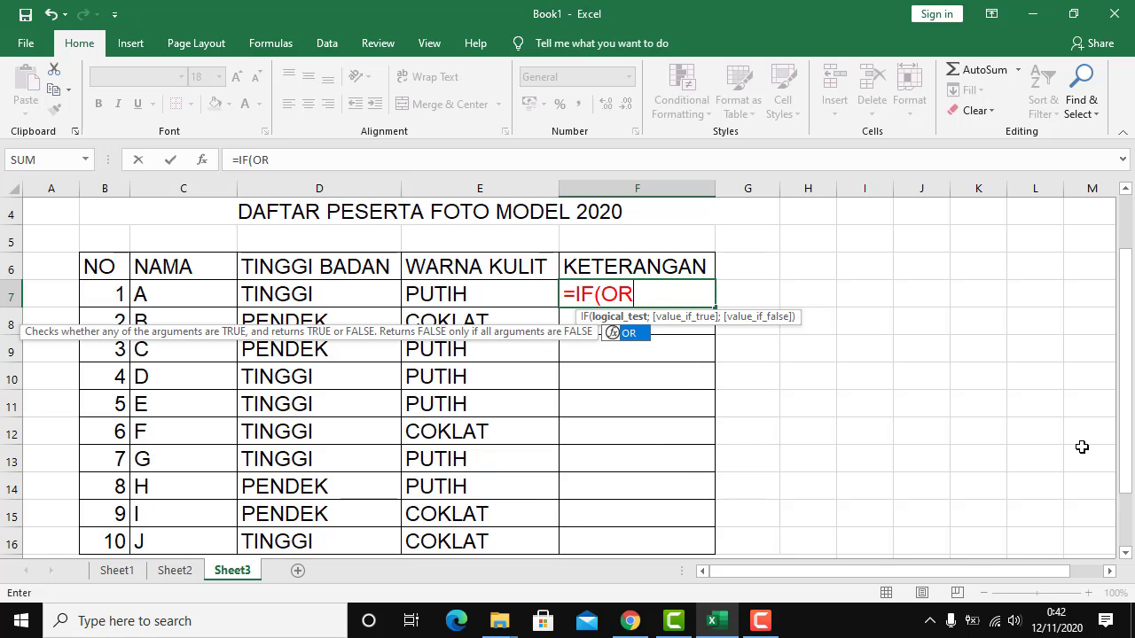
type("(")
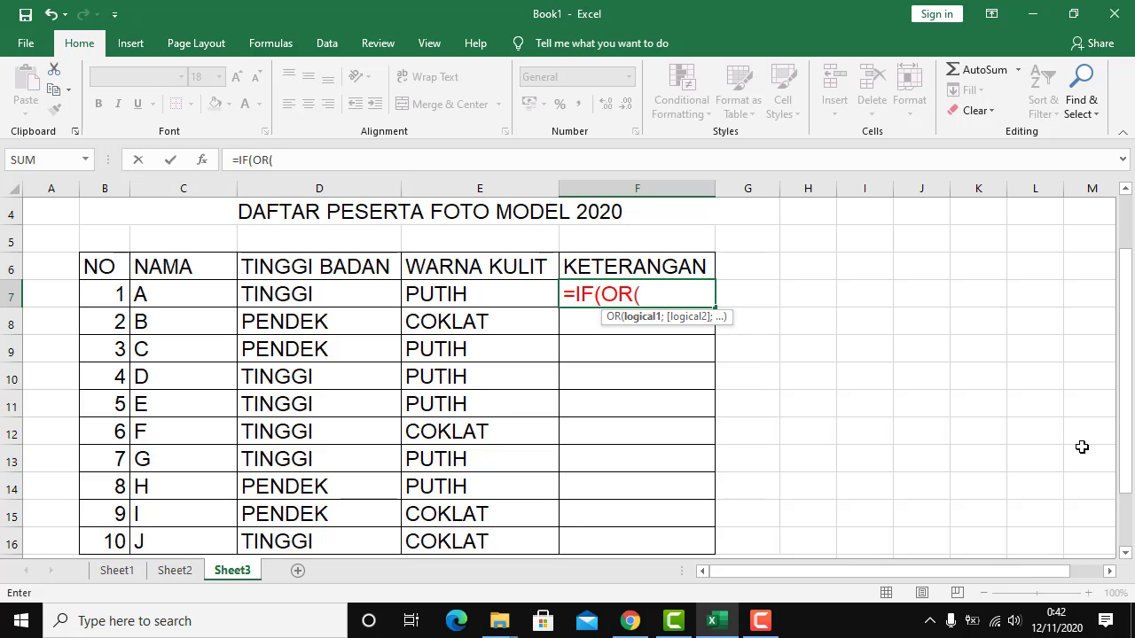
left_click(337, 295)
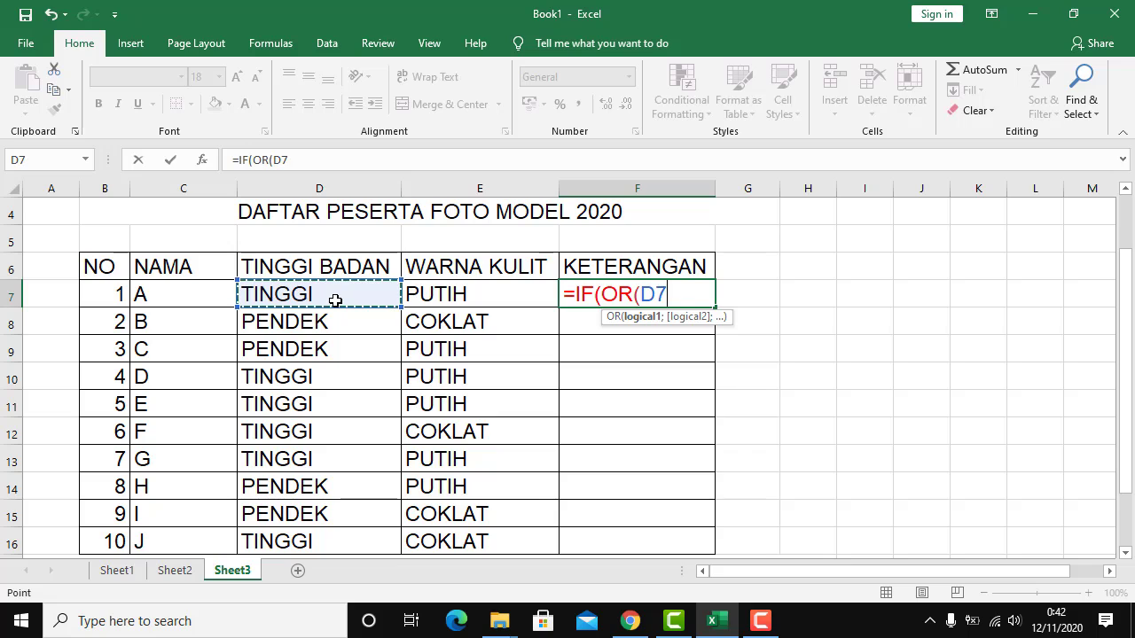
type("=\"")
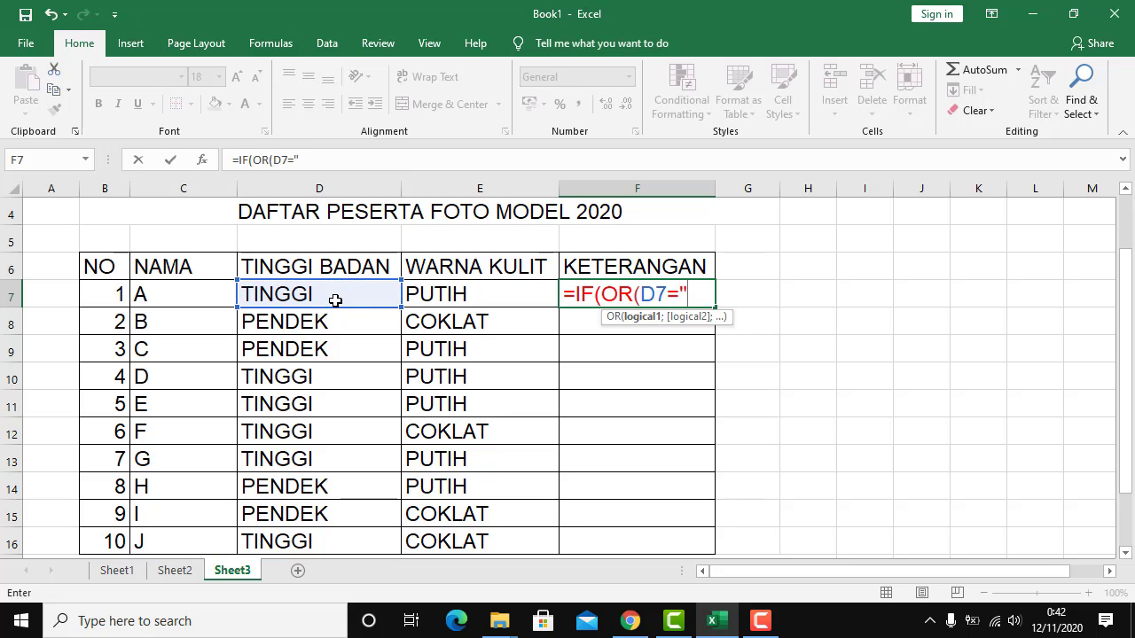
type("TINGGI")
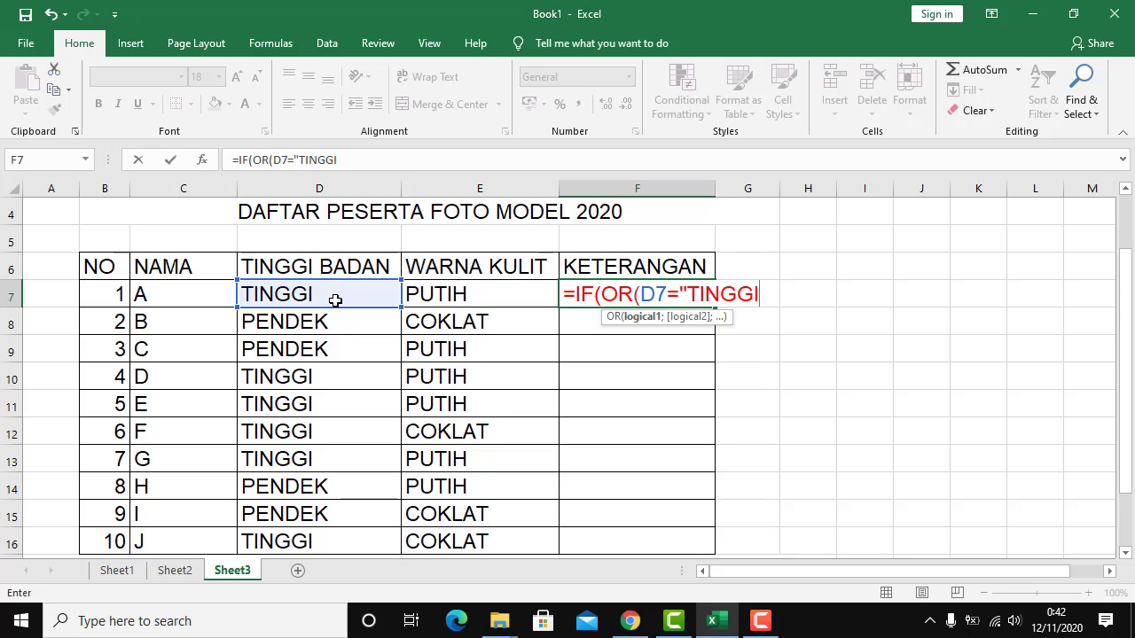
type("\";")
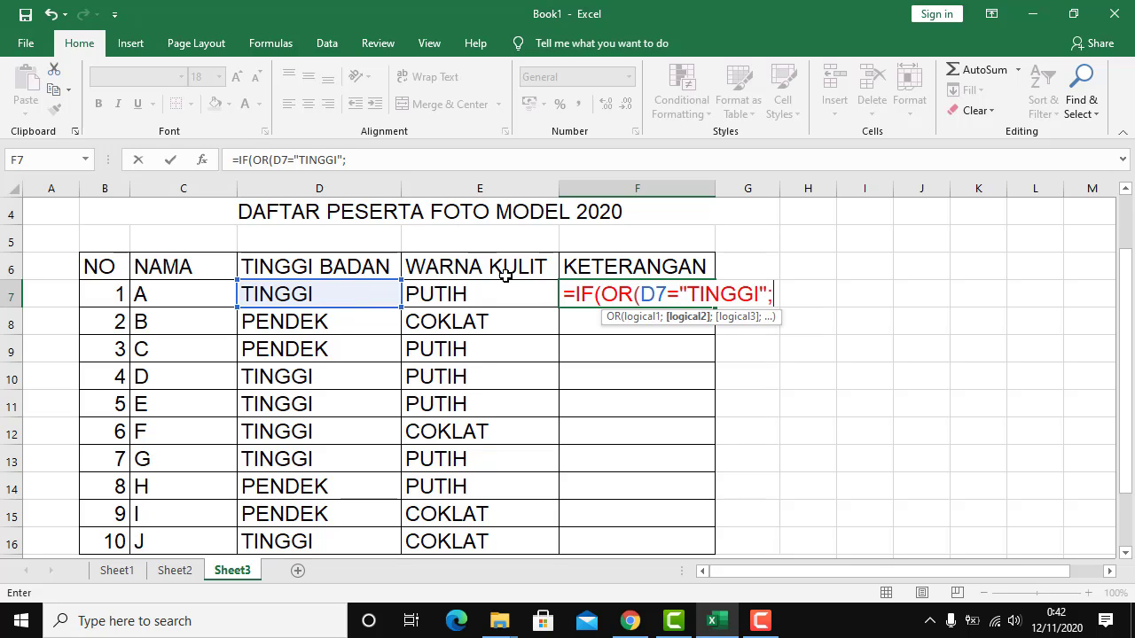
left_click(521, 300)
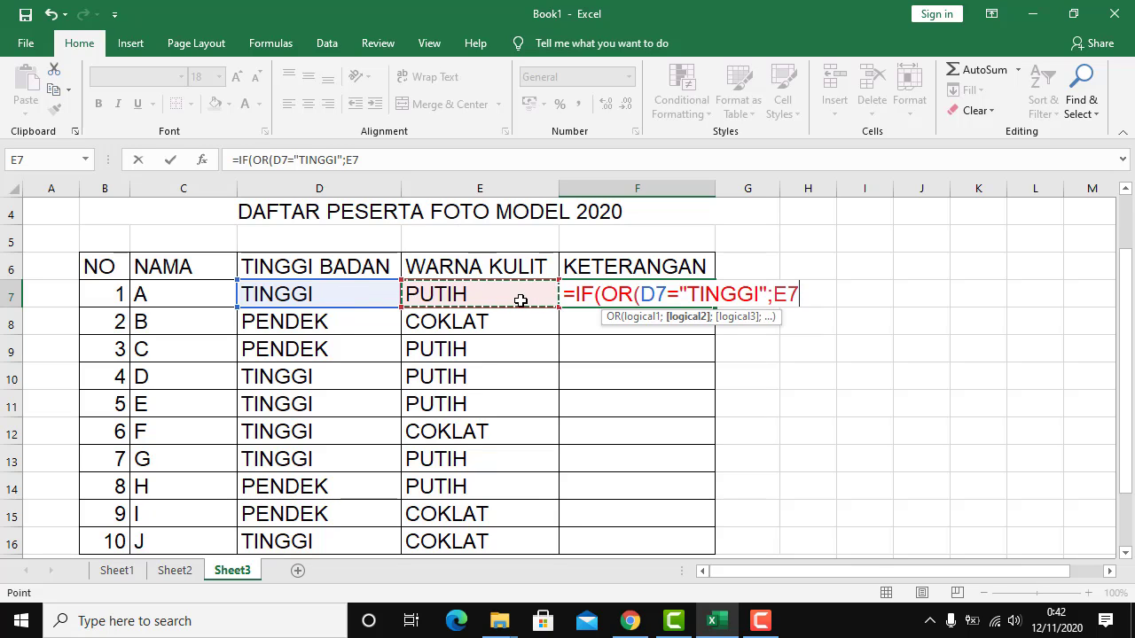
type("=\"PUTIH")
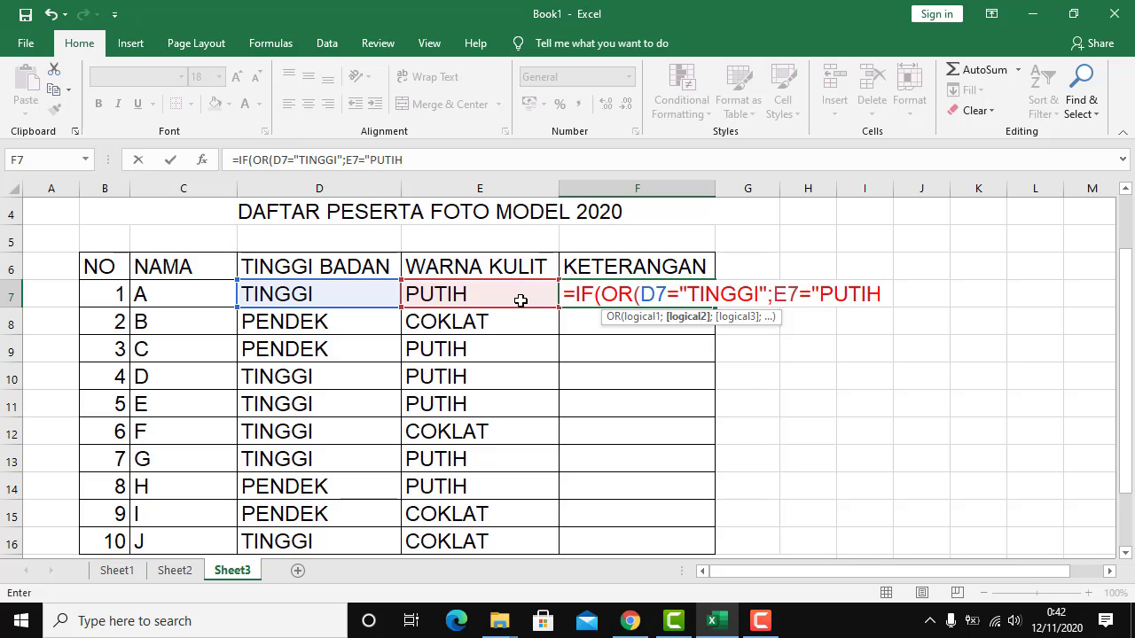
type("\")")
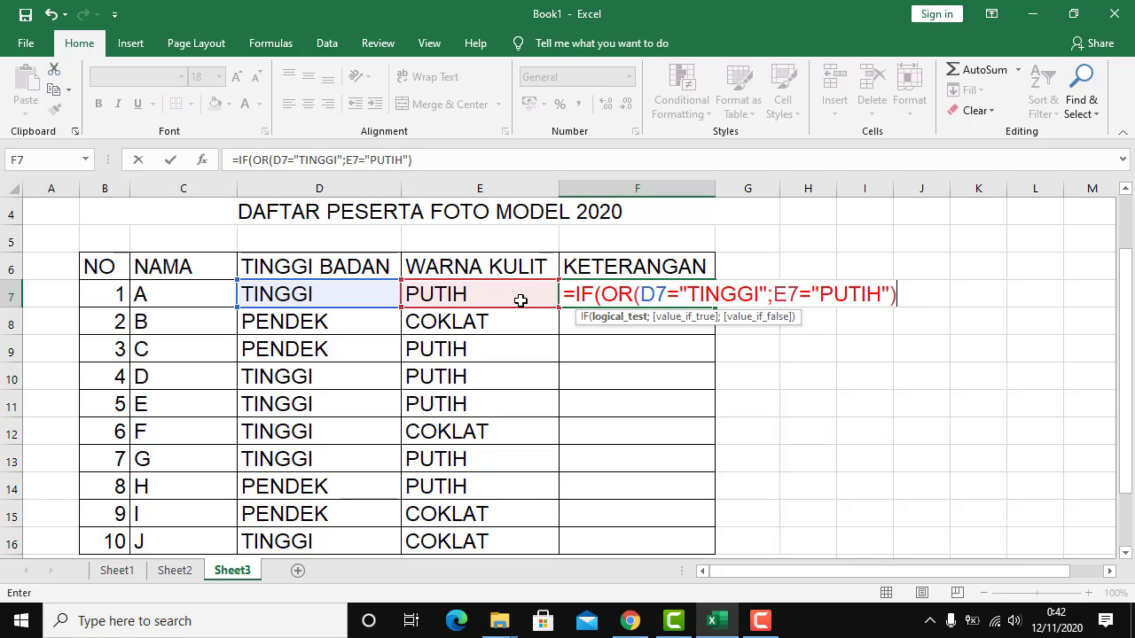
Complete the F7 formula with "DITERIMA" as the true result and "DITOLAK" as the false result, and enter it.
type(";")
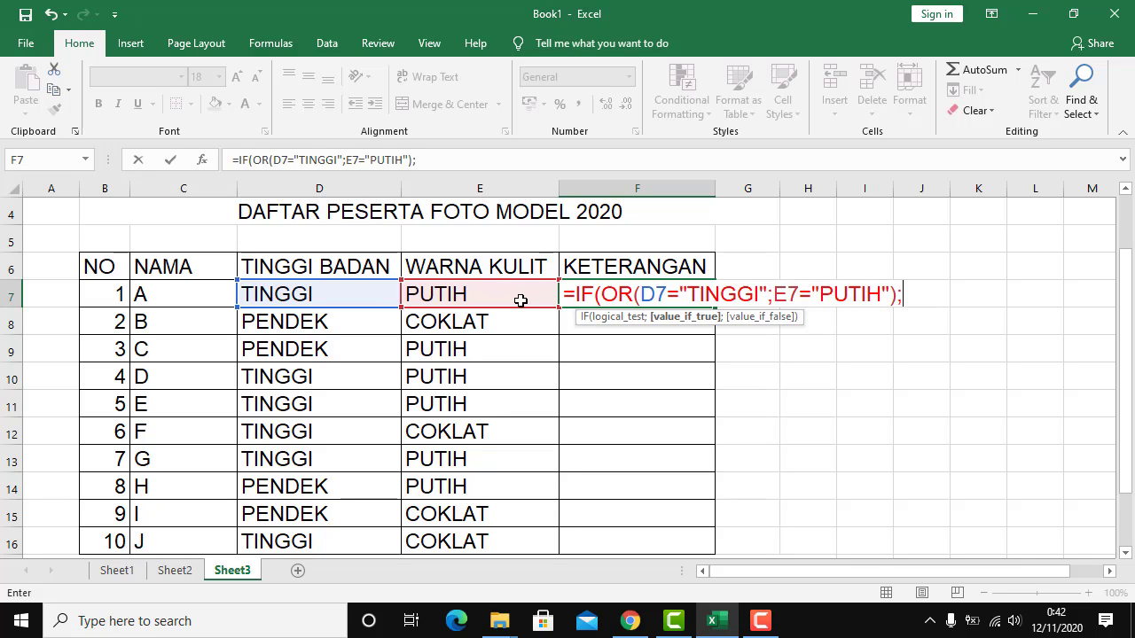
type("\"DITERIMA")
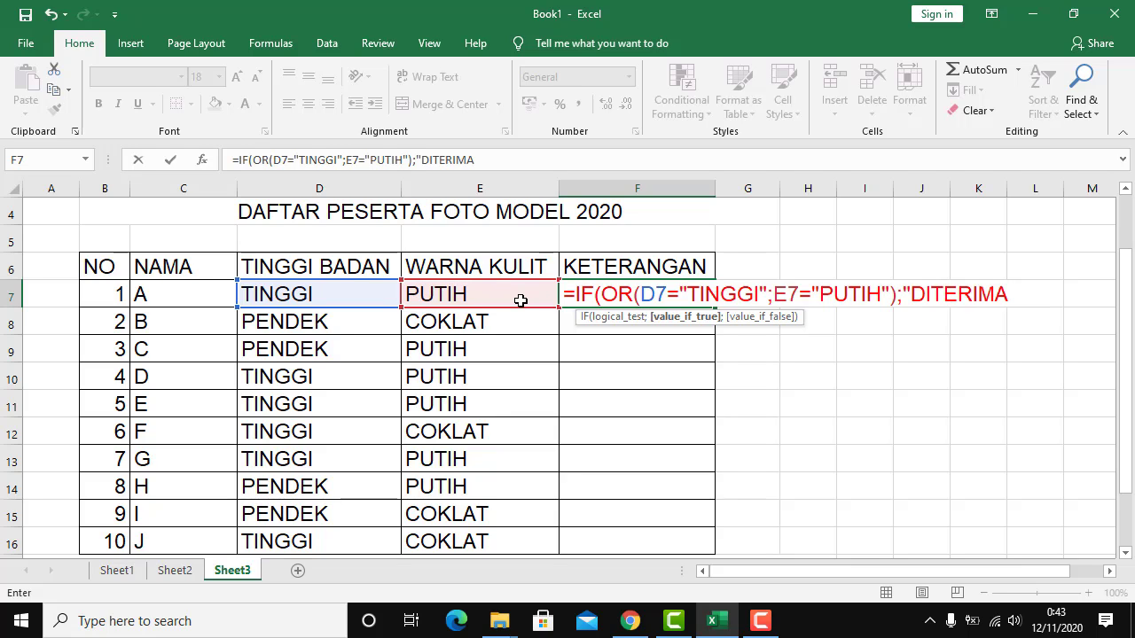
type("\";")
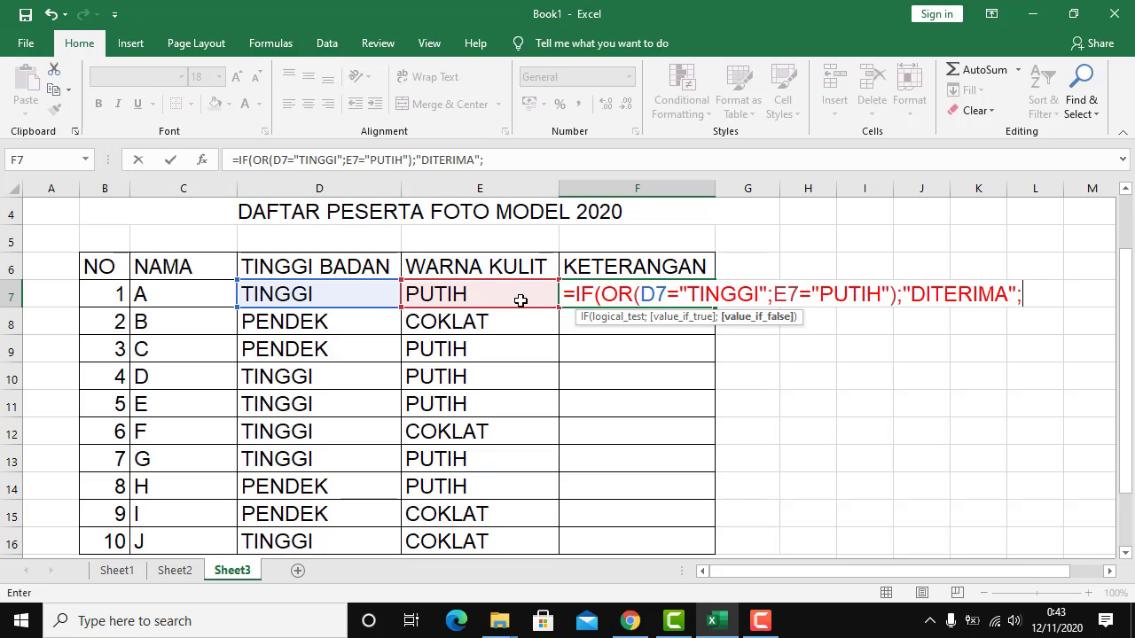
type("\"DITOLA")
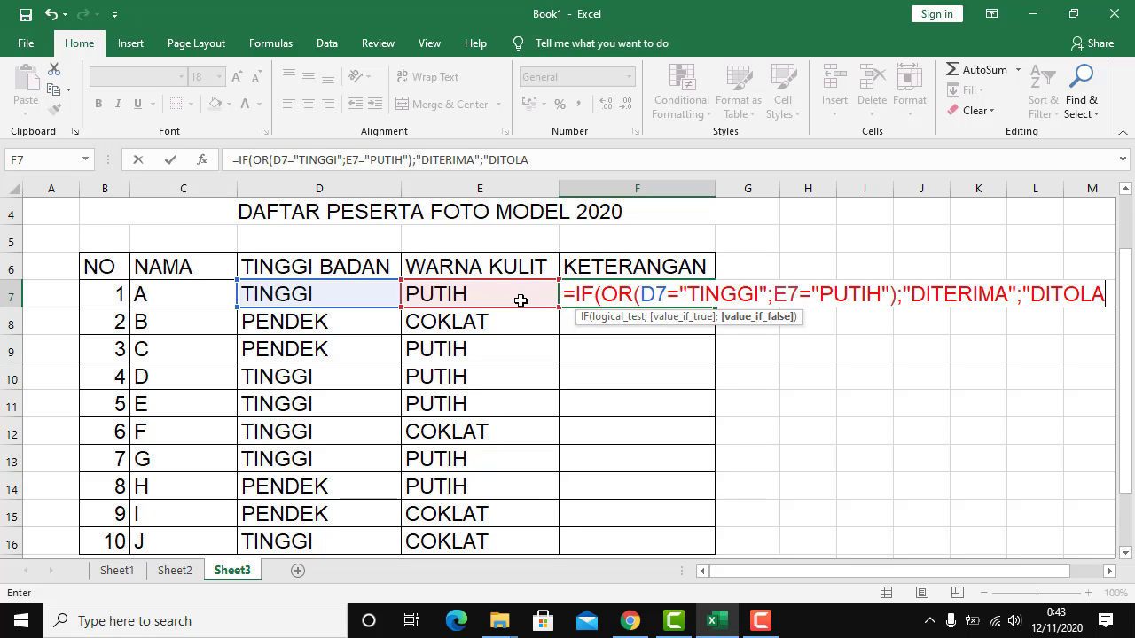
type("K\")")
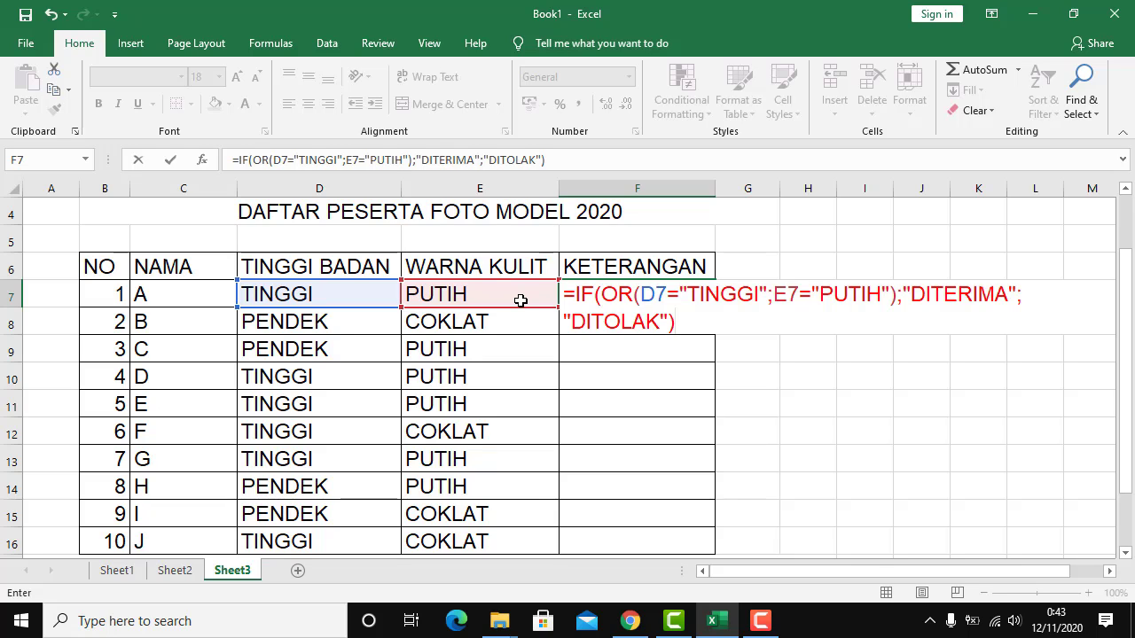
key("Return")
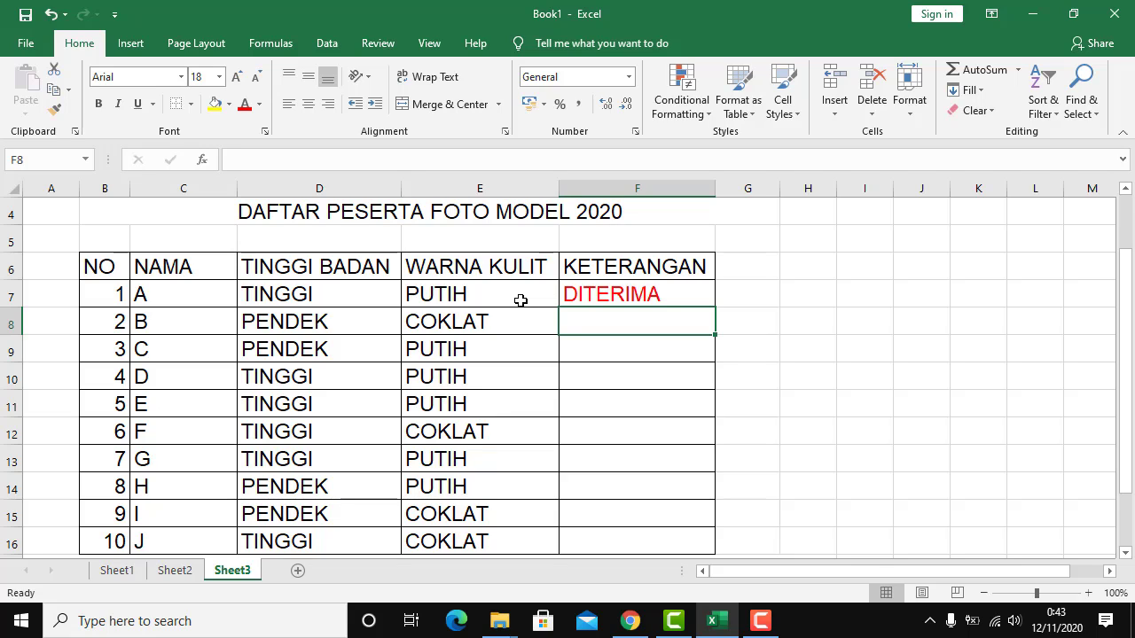
Highlight participant F's cells B12:E12 with a yellow fill.
left_click(319, 438)
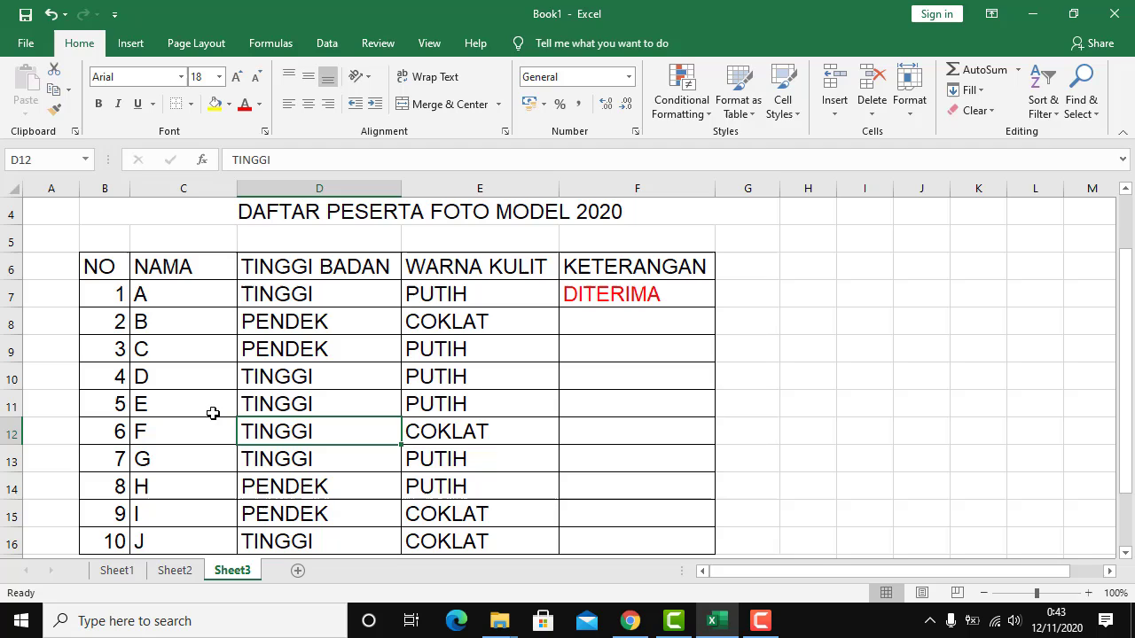
left_click(87, 431)
left_click_drag(87, 431, 443, 431)
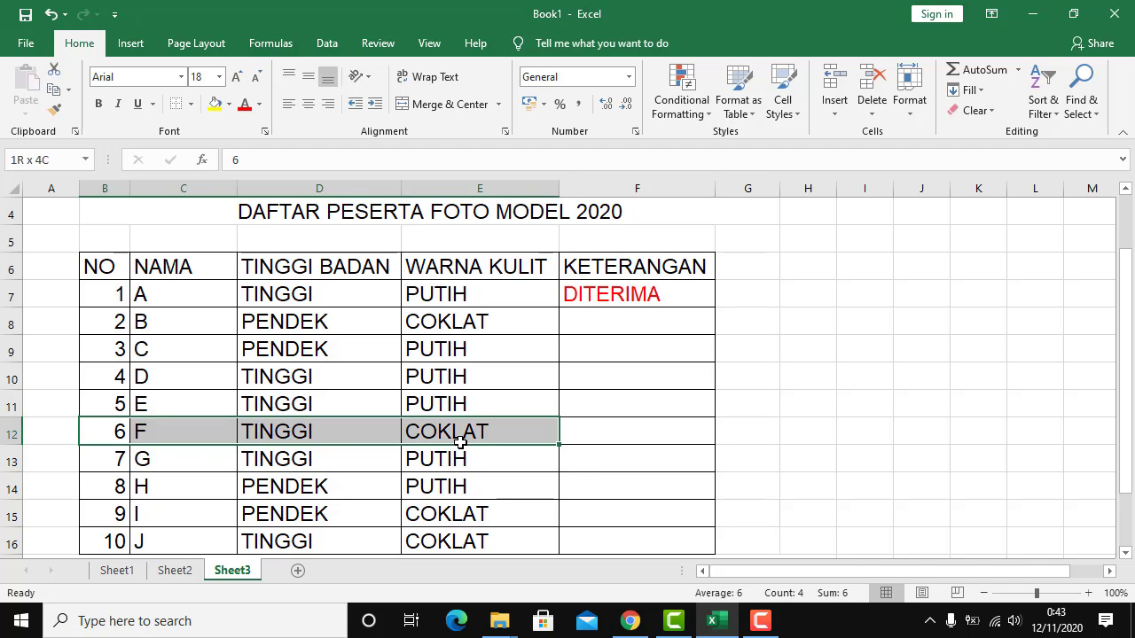
left_click(213, 104)
Fill the IF OR formula from F7 down the KETERANGAN column through the last participant.
left_click(703, 291)
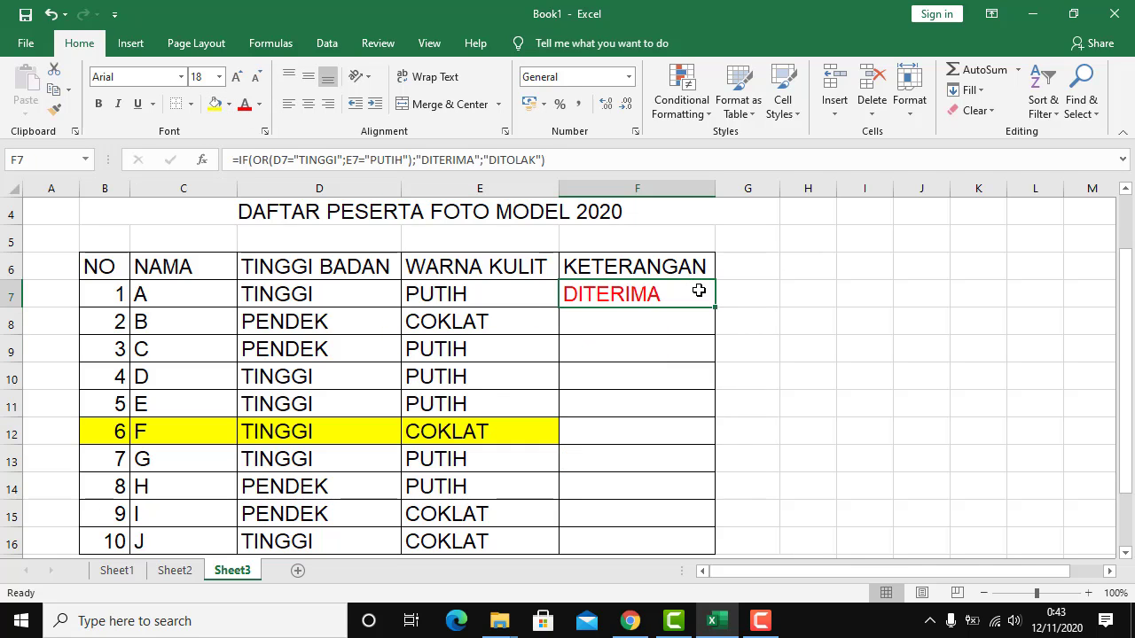
double_click(715, 303)
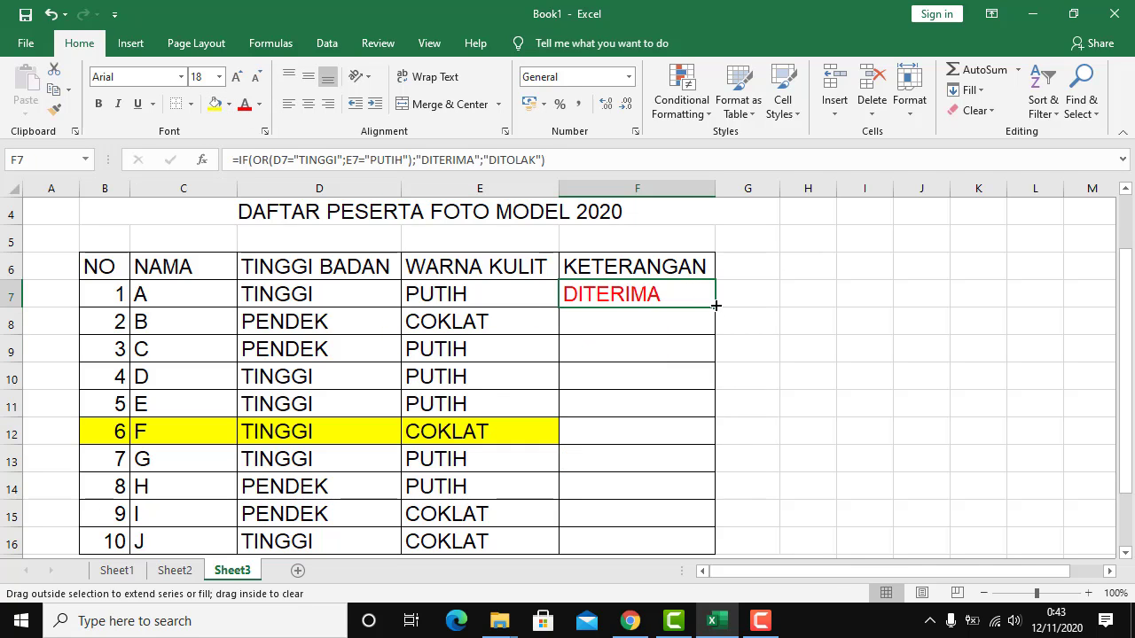
Check the KETERANGAN results and formulas for participants F and H against their height and skin colour.
left_click(633, 433)
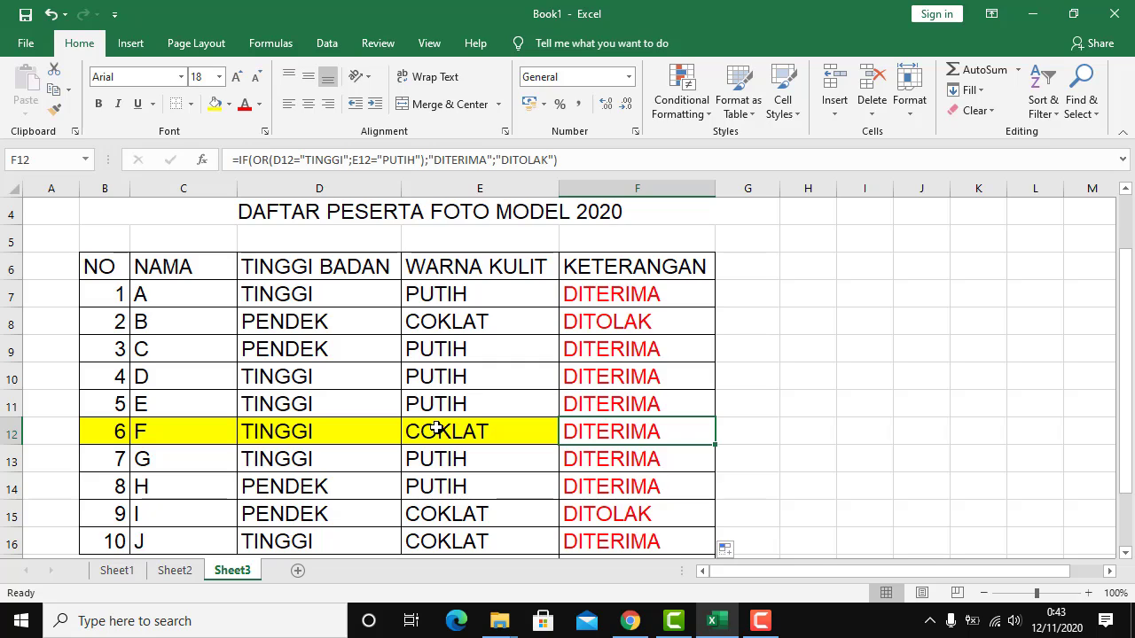
left_click(309, 489)
left_click(432, 486)
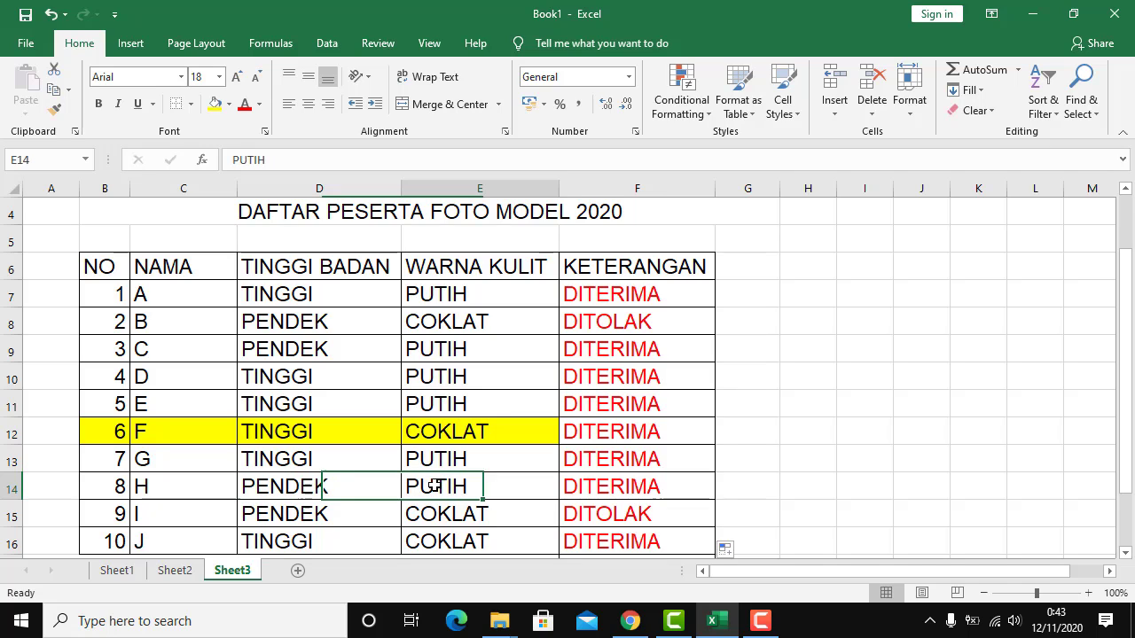
left_click(610, 486)
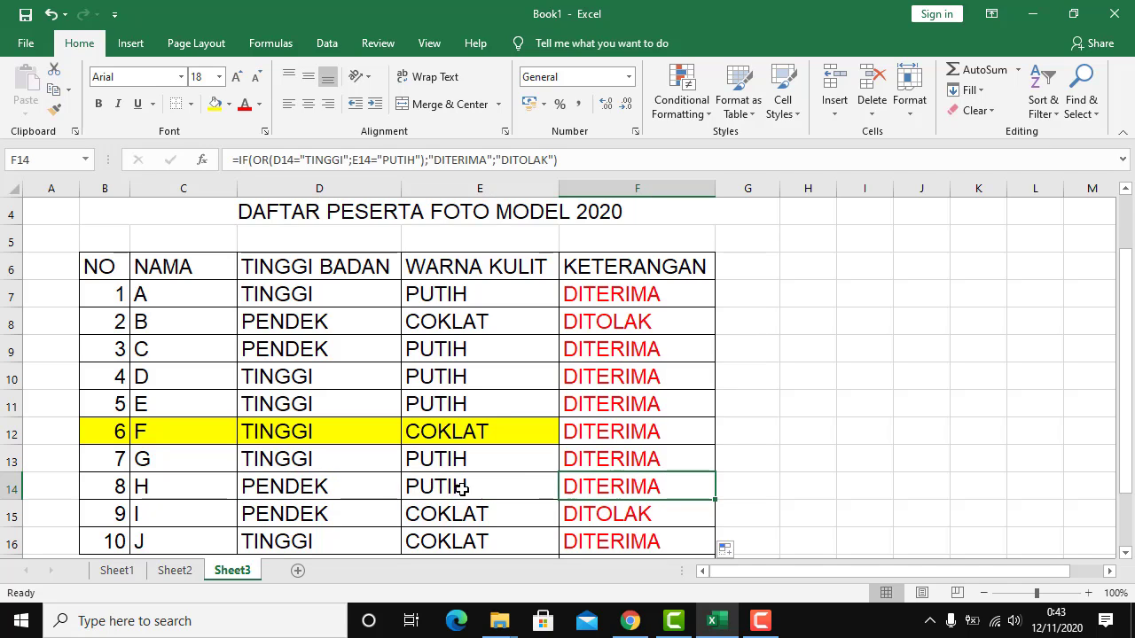
Switch to Sheet2, examine participant F's height, skin colour and IF AND result for comparison, and minimize the workbook window.
left_click(177, 572)
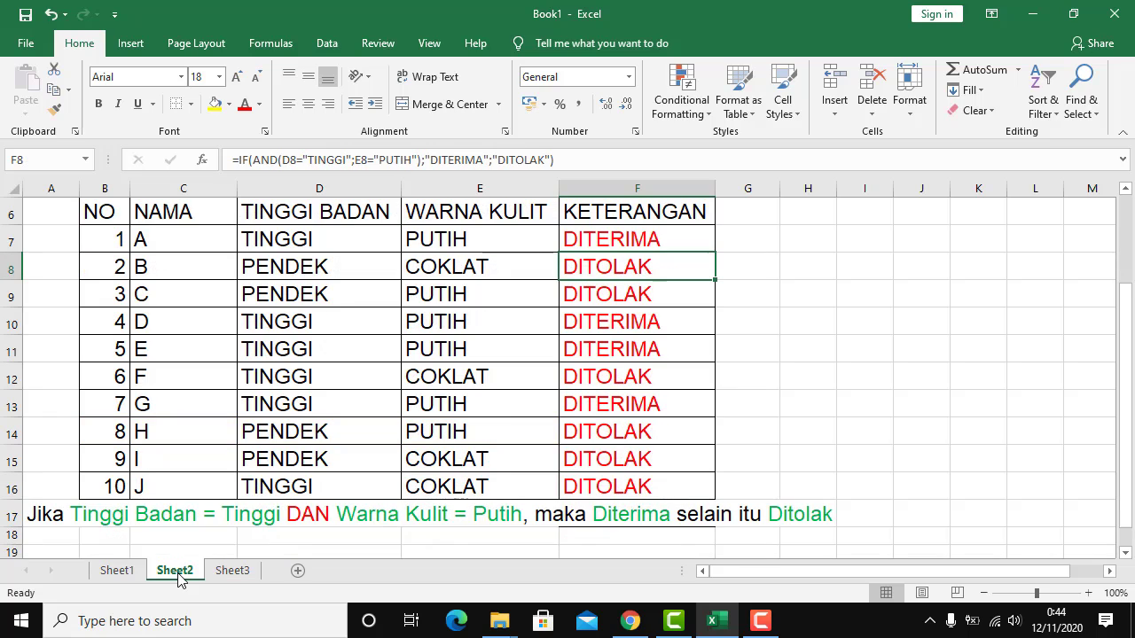
left_click(271, 376)
left_click(454, 374)
left_click(642, 381)
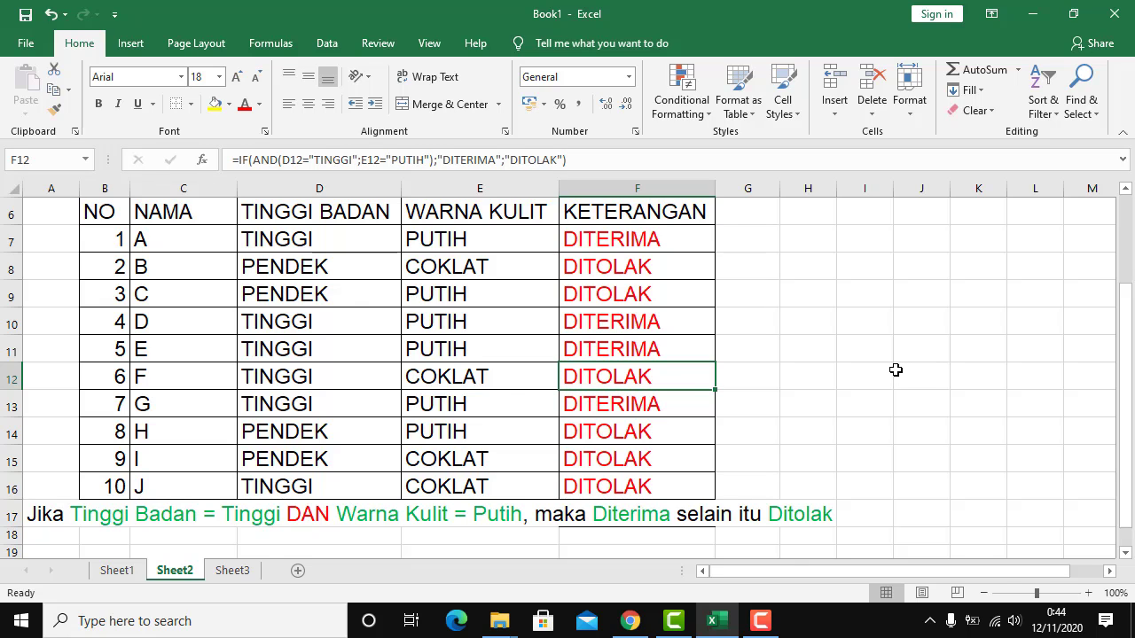
scroll(895, 370, "down", 2)
scroll(895, 372, "up", 3)
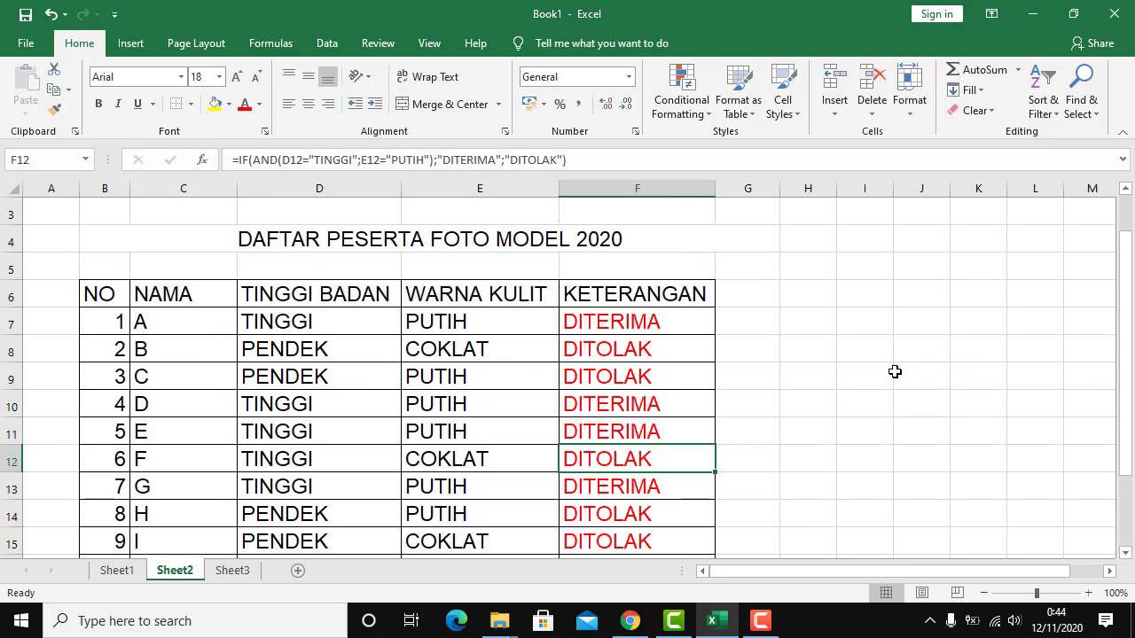
left_click(1031, 14)
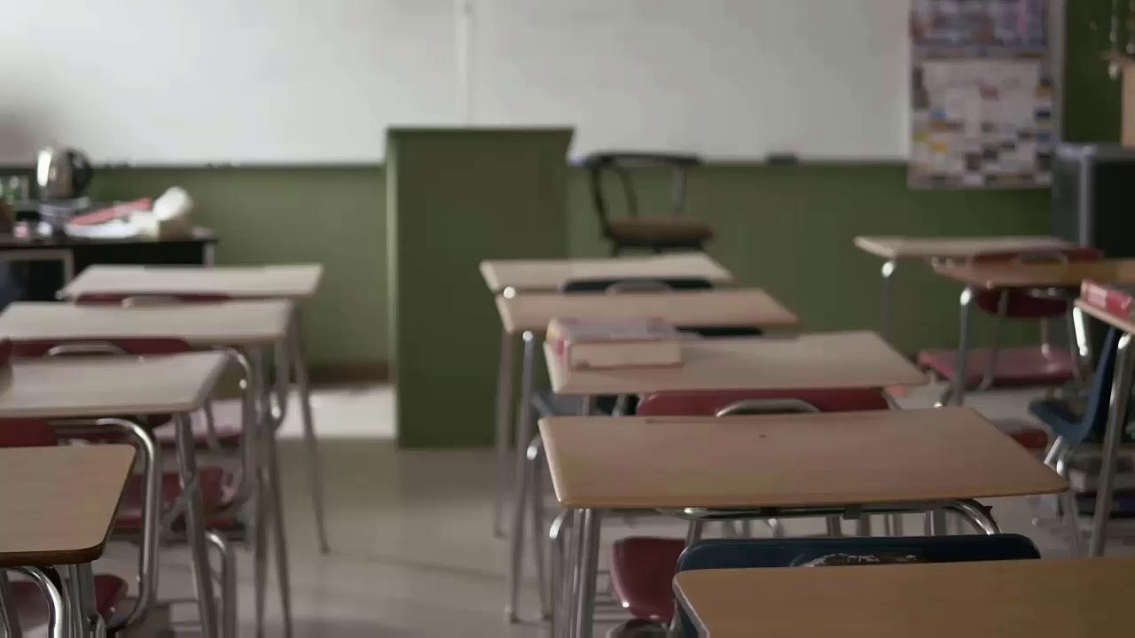